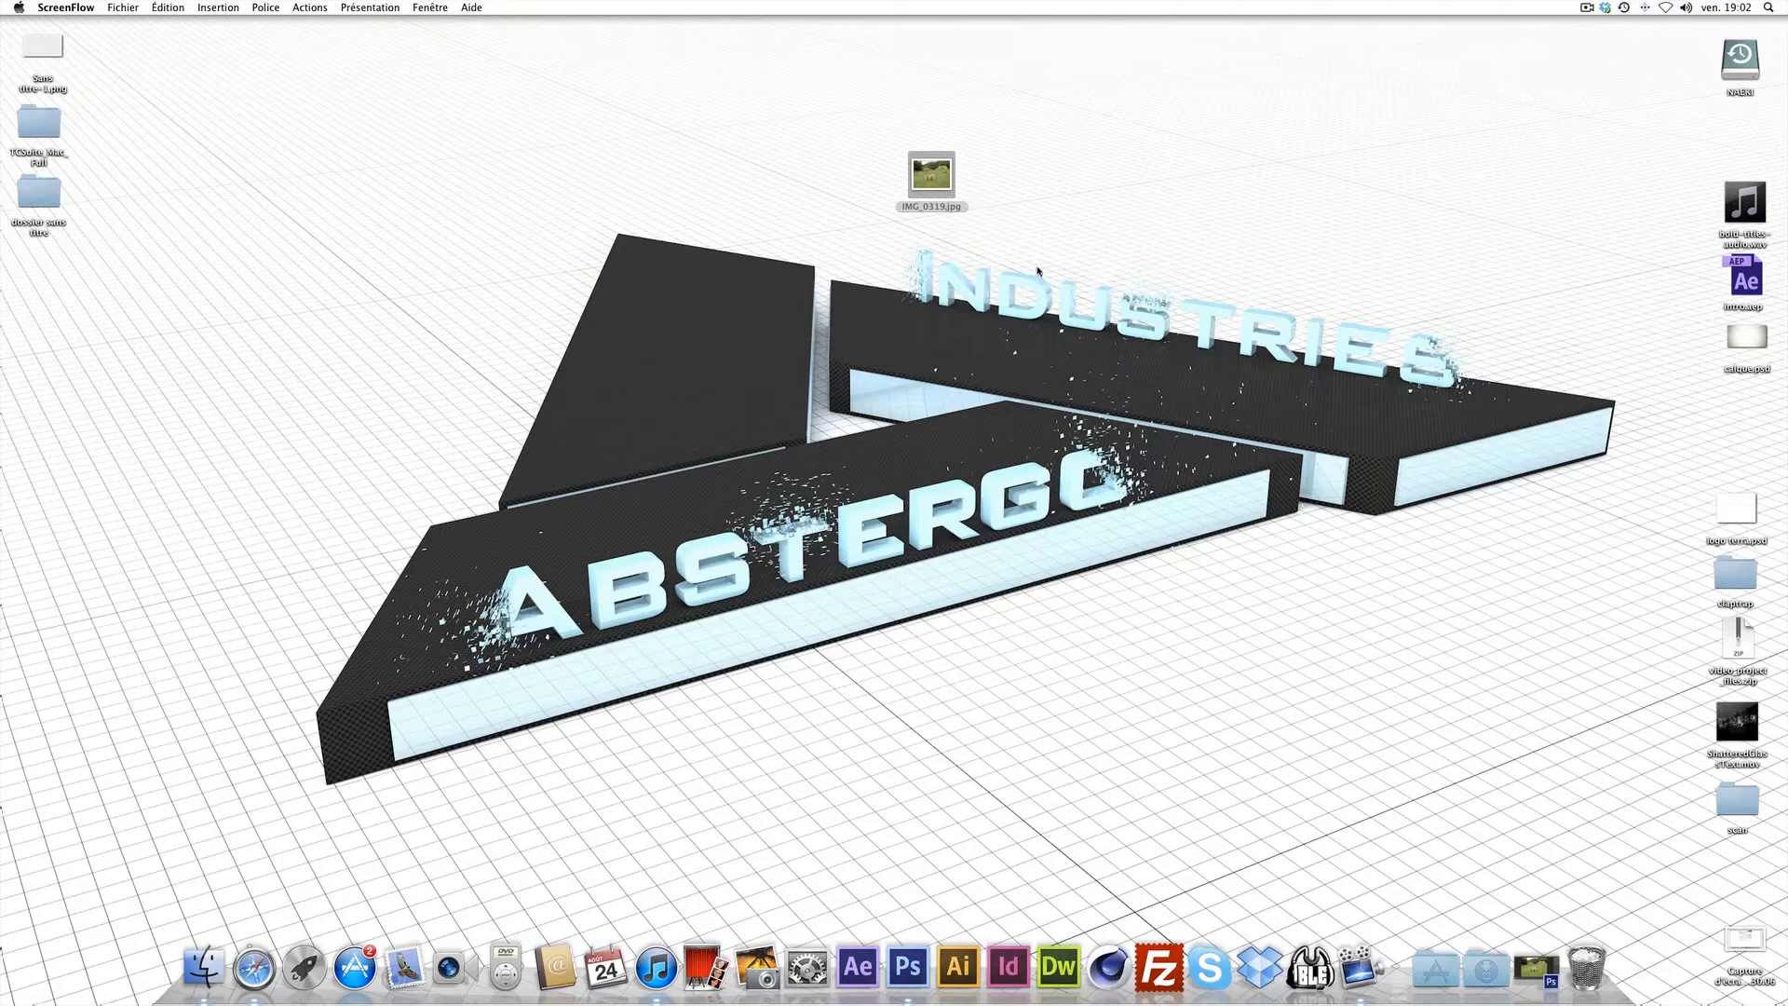
- In Photoshop, restore the deer photo and start recording a new script named "Earlybird" in the set "Effets Instagram"
{"action": "left_click", "coordinate": [1519, 983]}
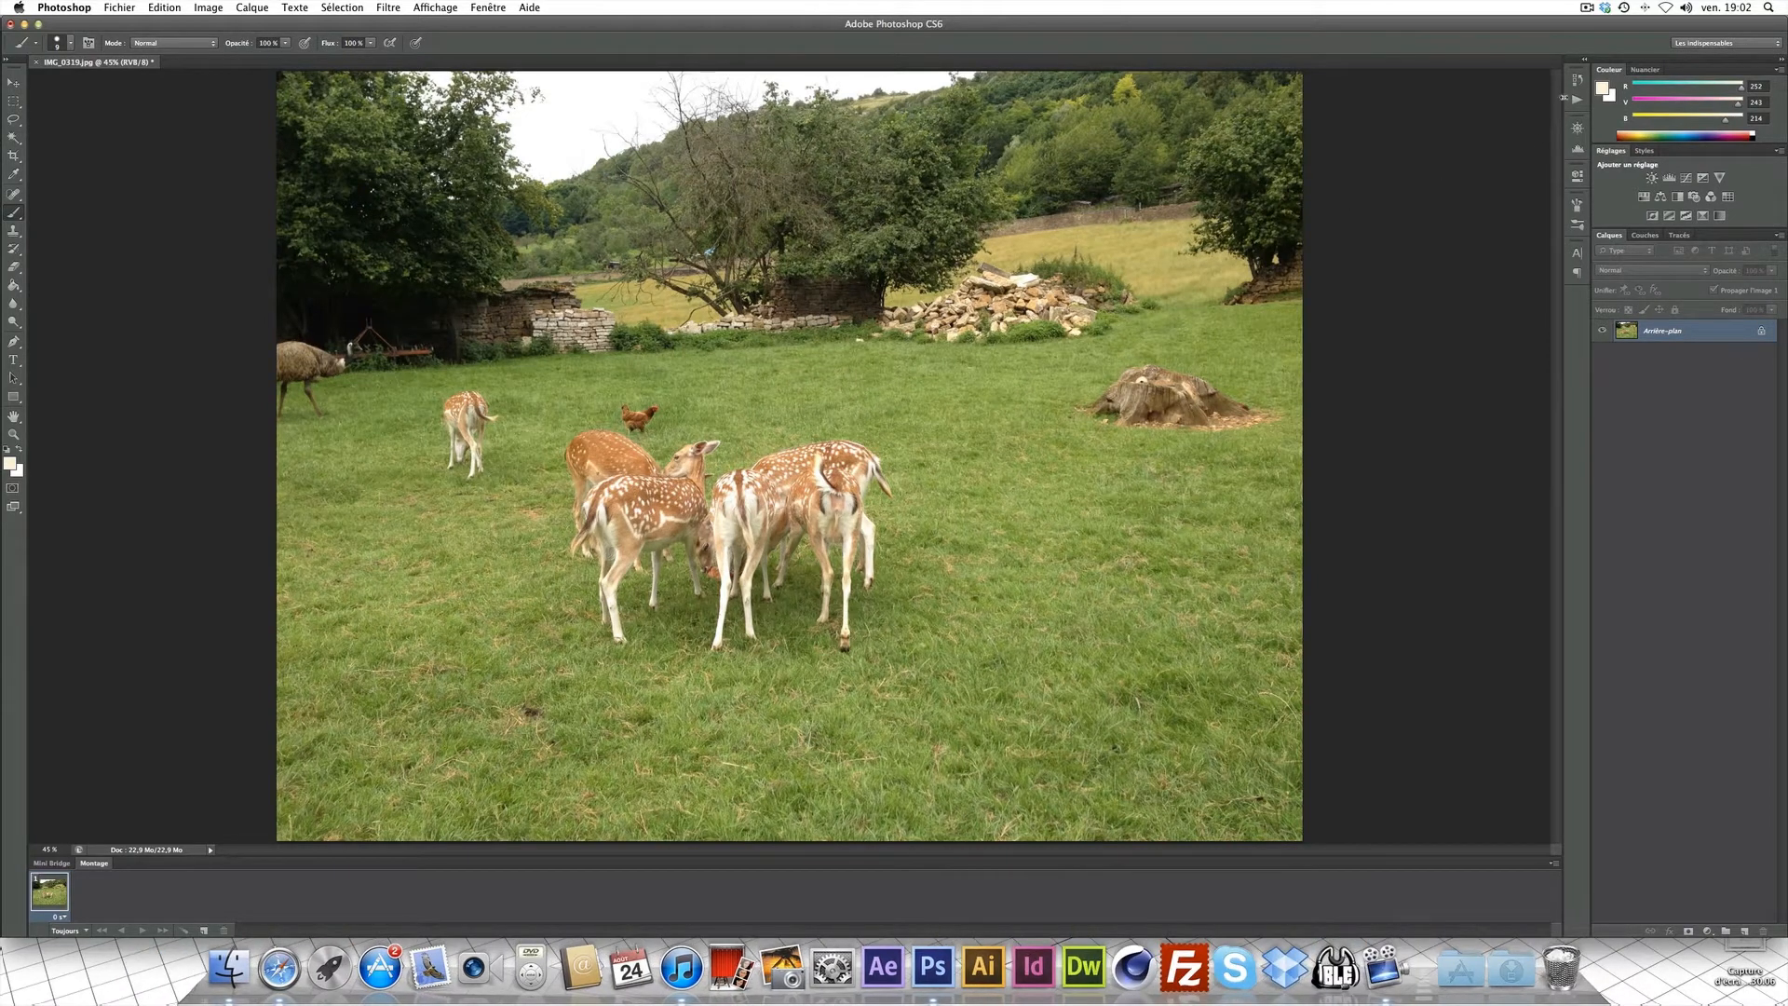
{"action": "left_click", "coordinate": [1577, 99]}
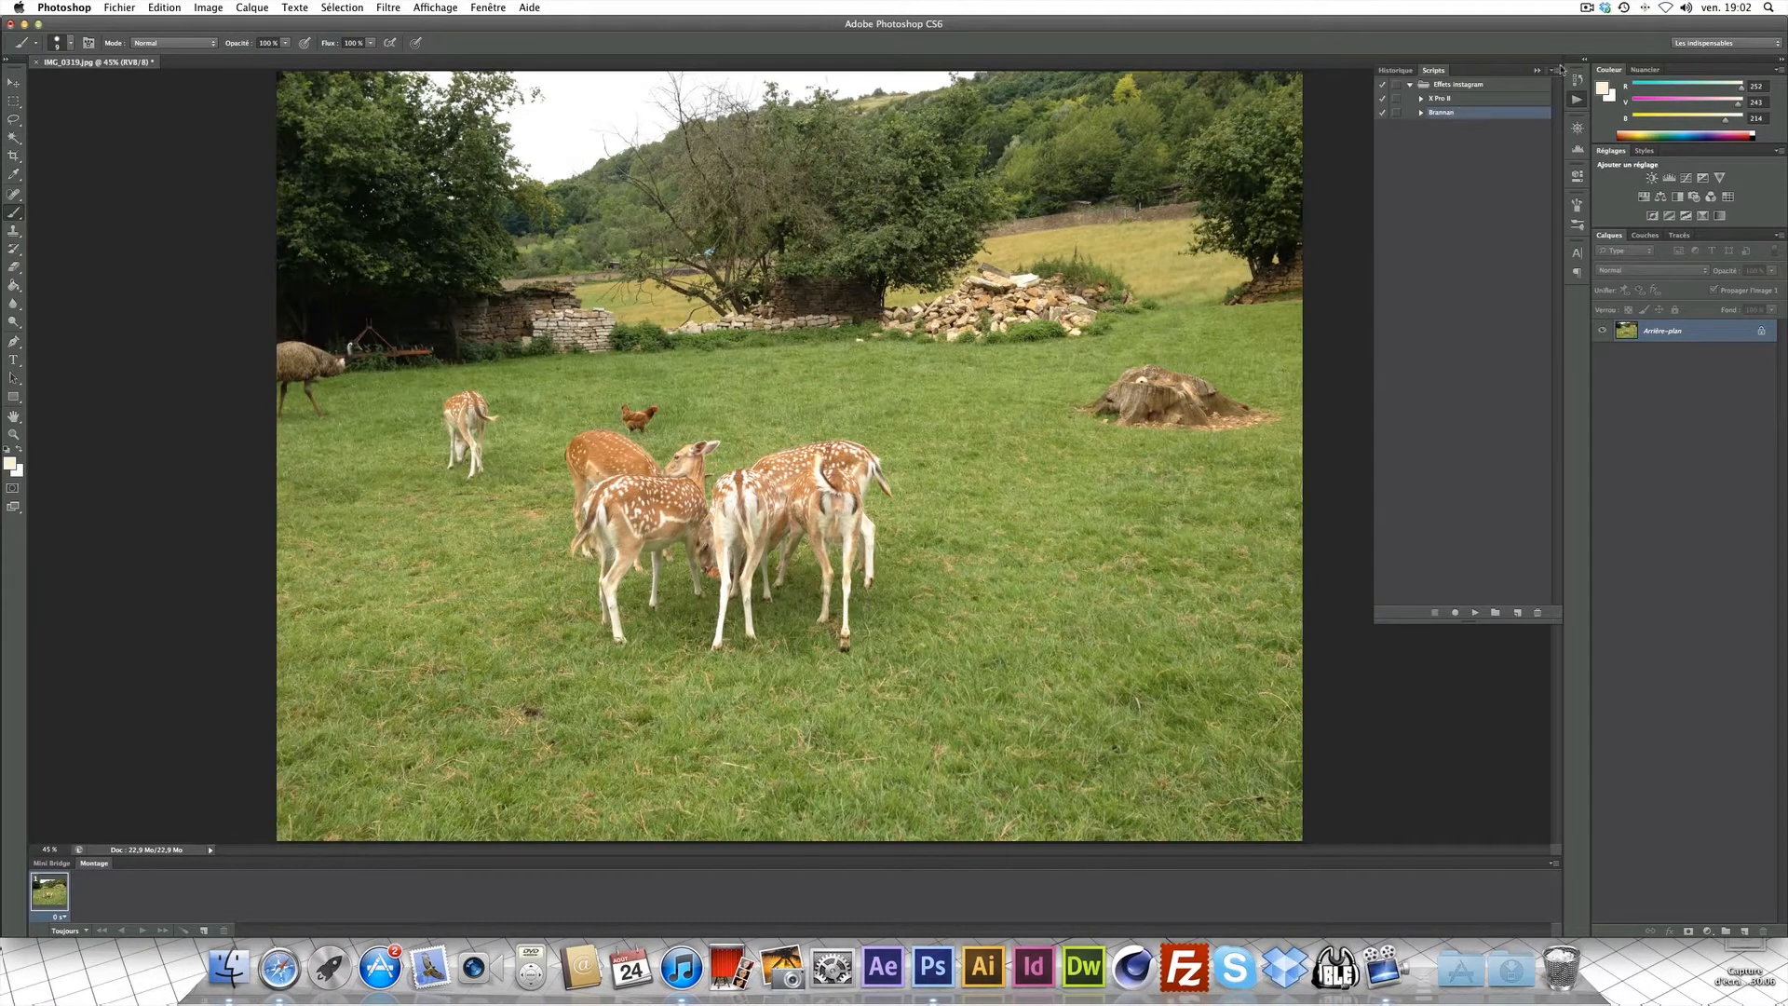
{"action": "left_click", "coordinate": [1434, 87]}
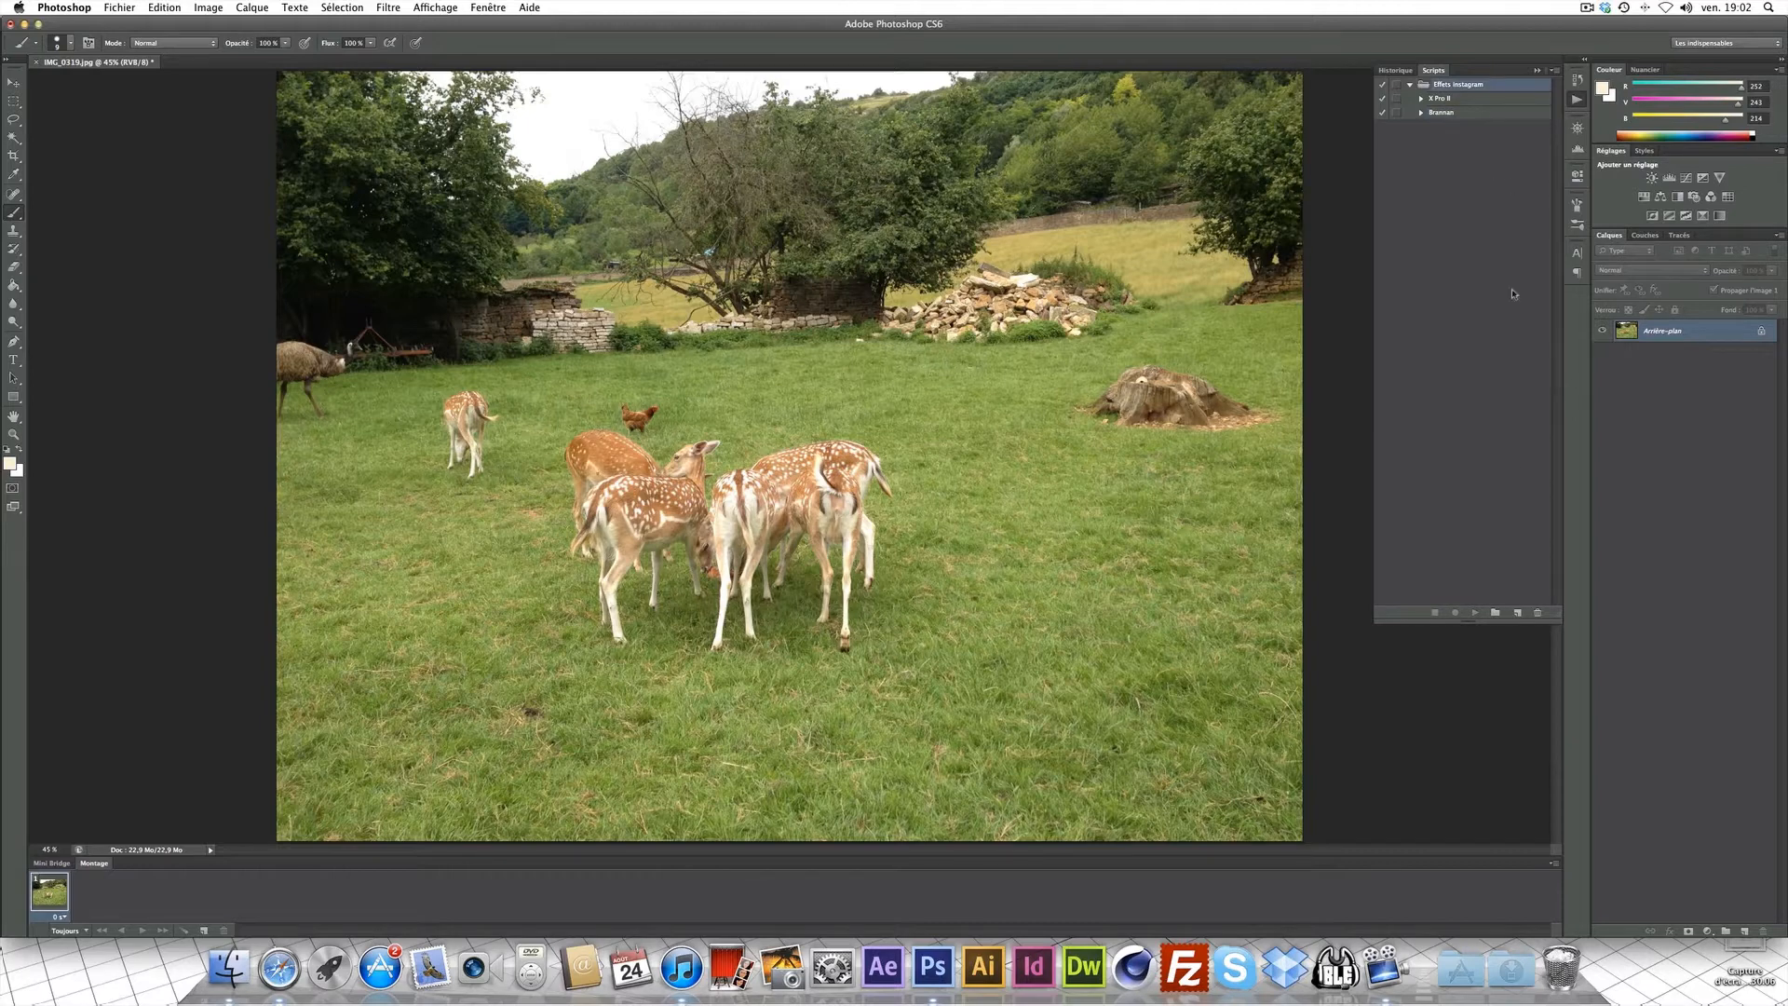
{"action": "left_click", "coordinate": [1517, 613]}
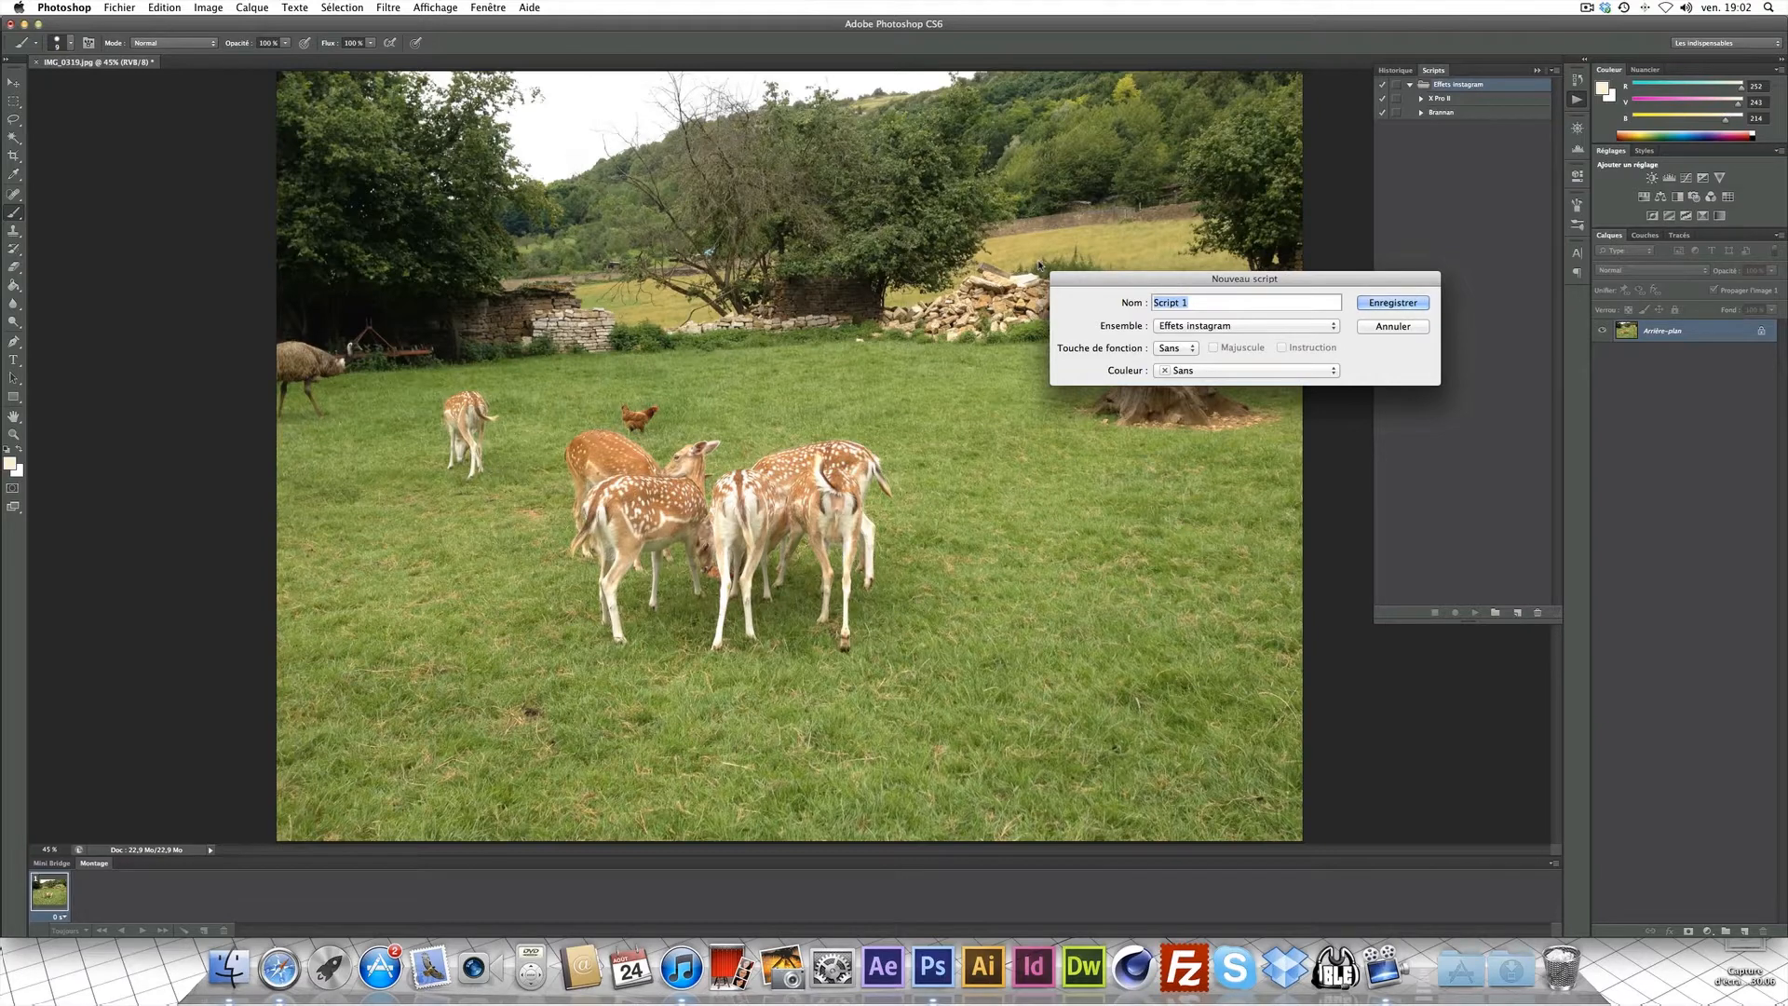
{"action": "type", "text": "Earlybird"}
{"action": "key", "text": "Return"}
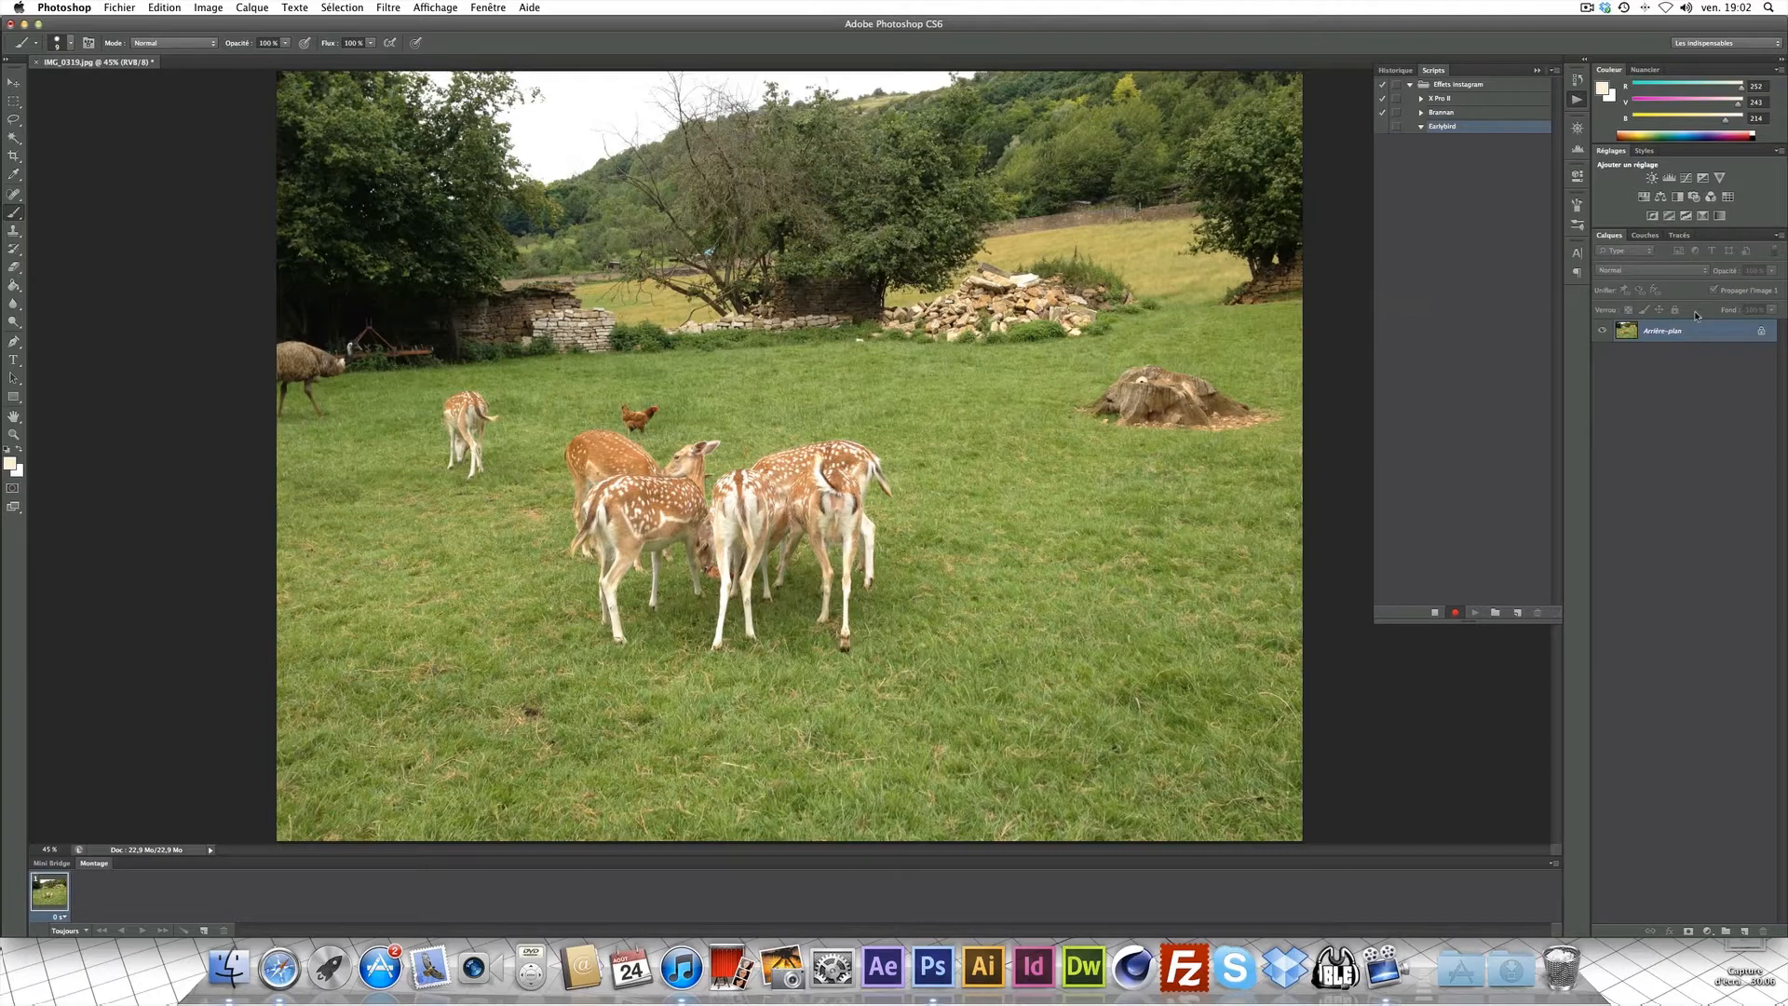
- Convert the locked background of the deer photo into a normal layer, keeping the default settings
{"action": "double_click", "coordinate": [1710, 334]}
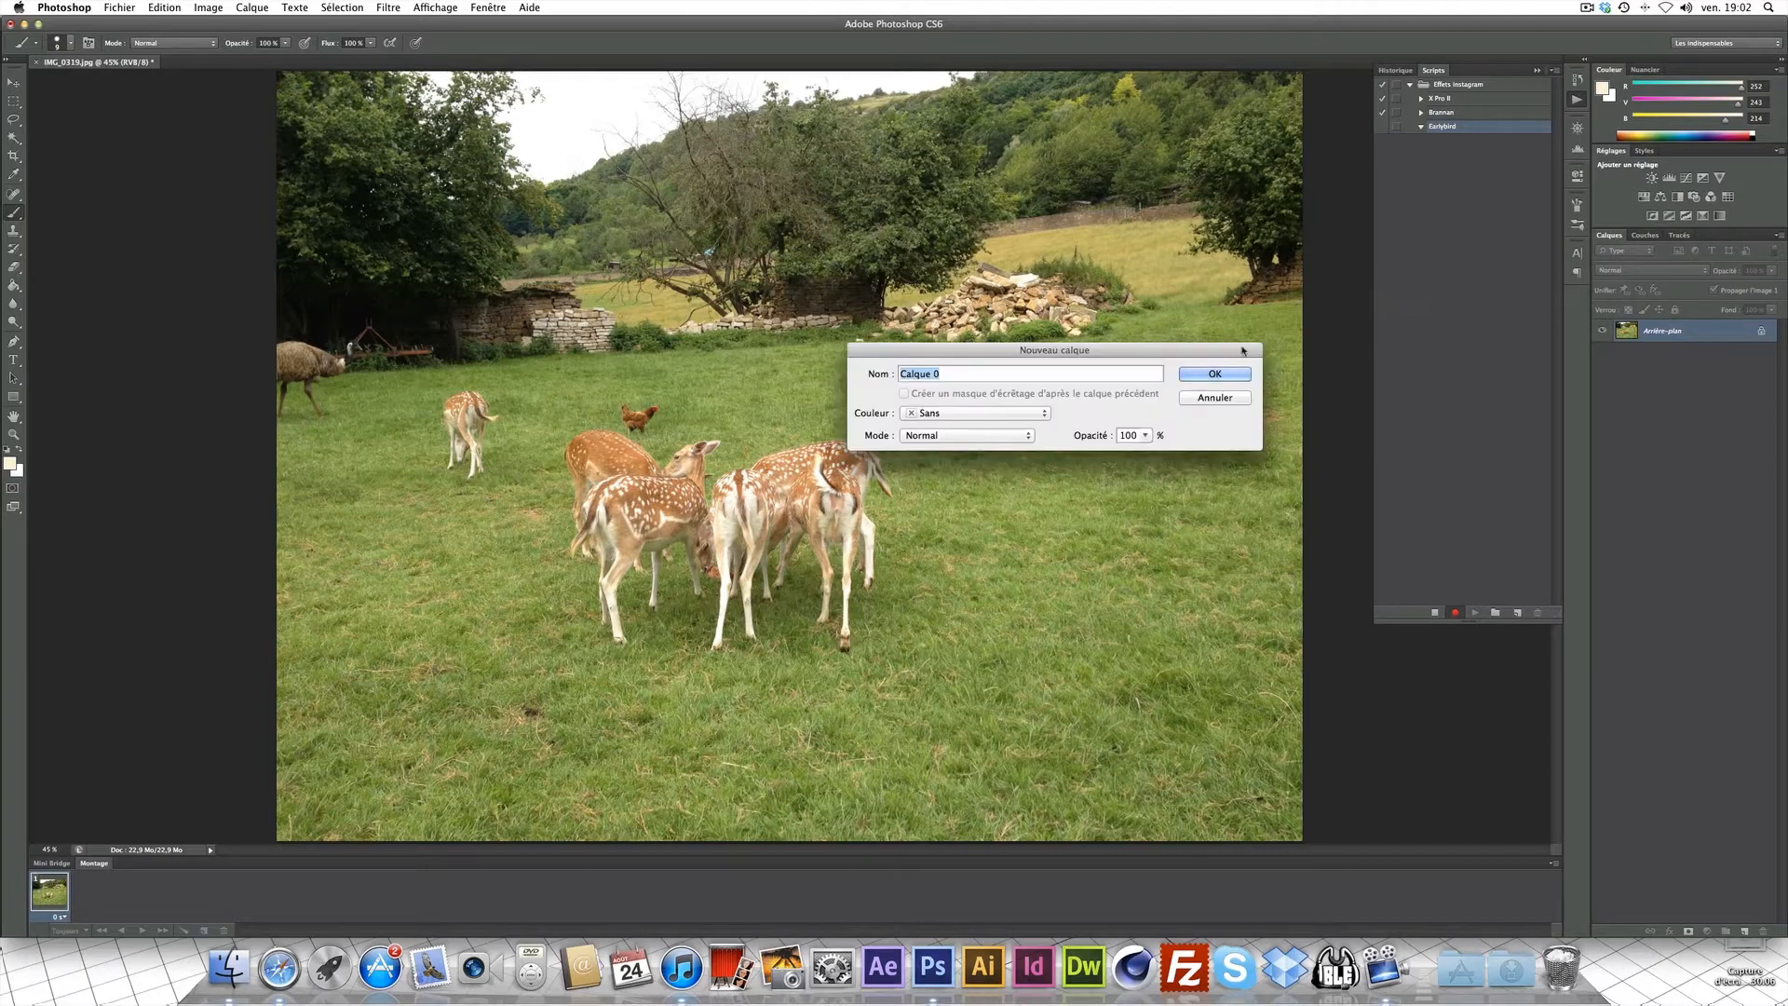
{"action": "key", "text": "Return"}
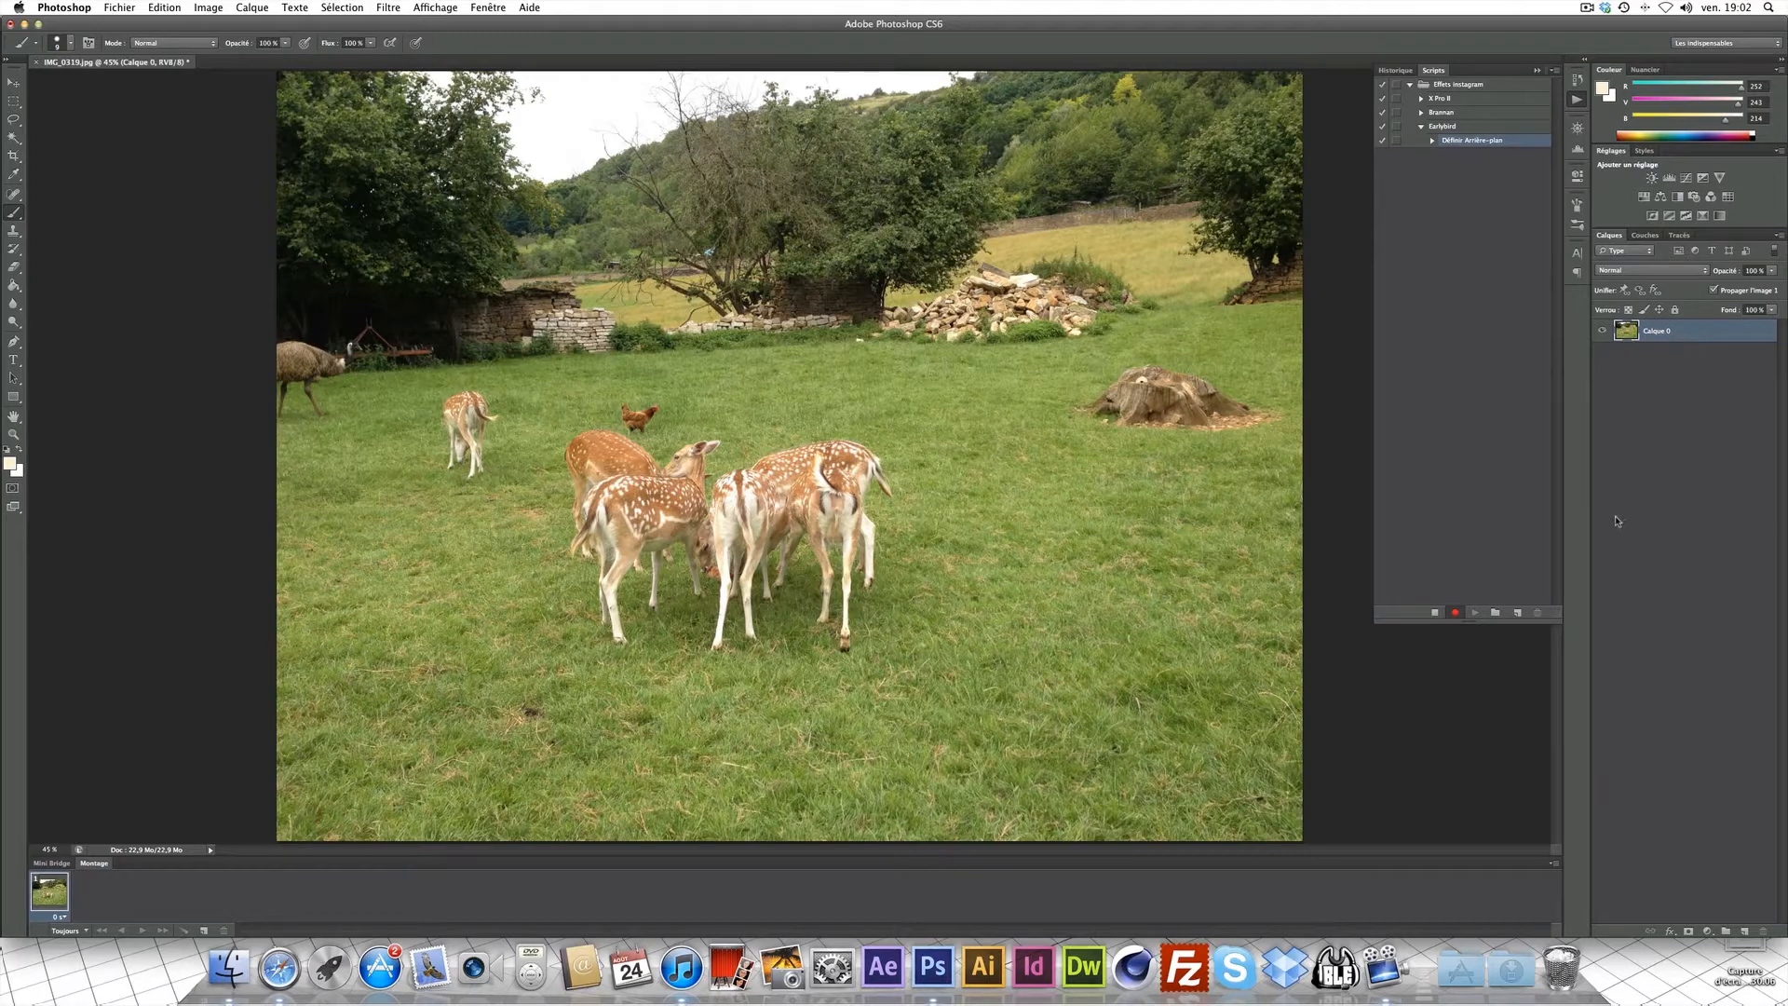
- Add a solid colour fill layer of #fcf3d6 above the photo and set its blend mode to Multiply (Produit)
{"action": "left_click", "coordinate": [252, 7]}
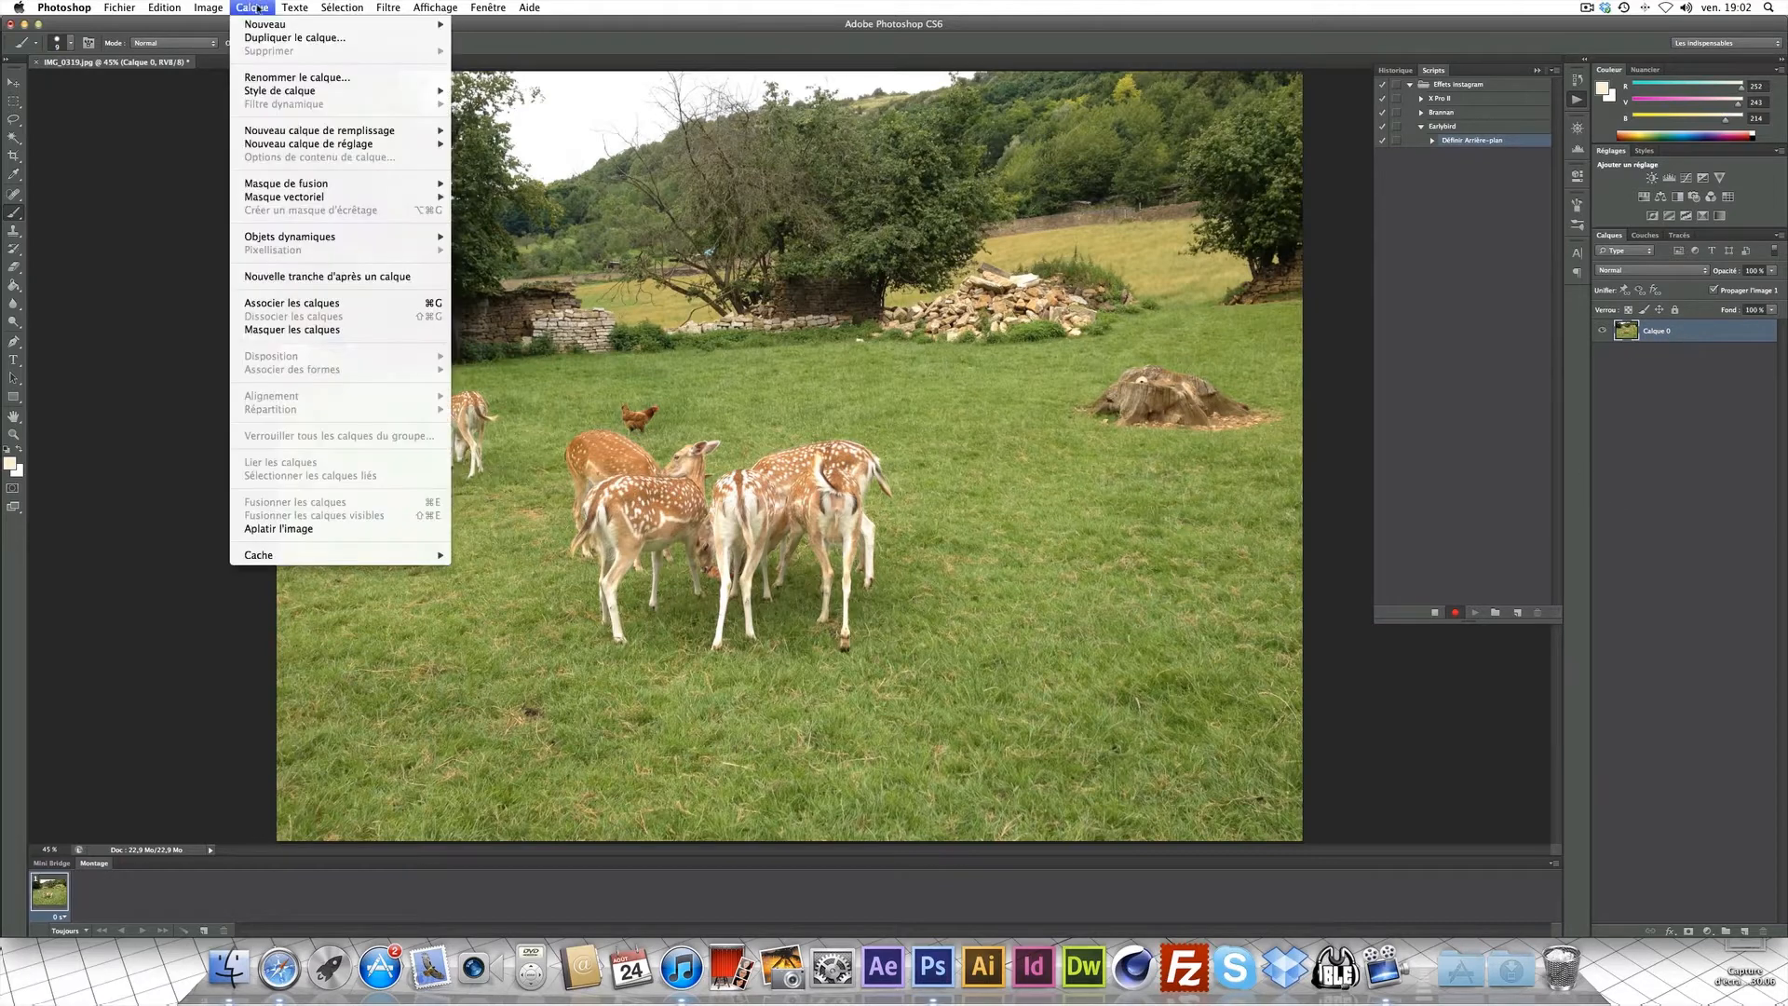
{"action": "mouse_move", "coordinate": [420, 131]}
{"action": "left_click", "coordinate": [511, 131]}
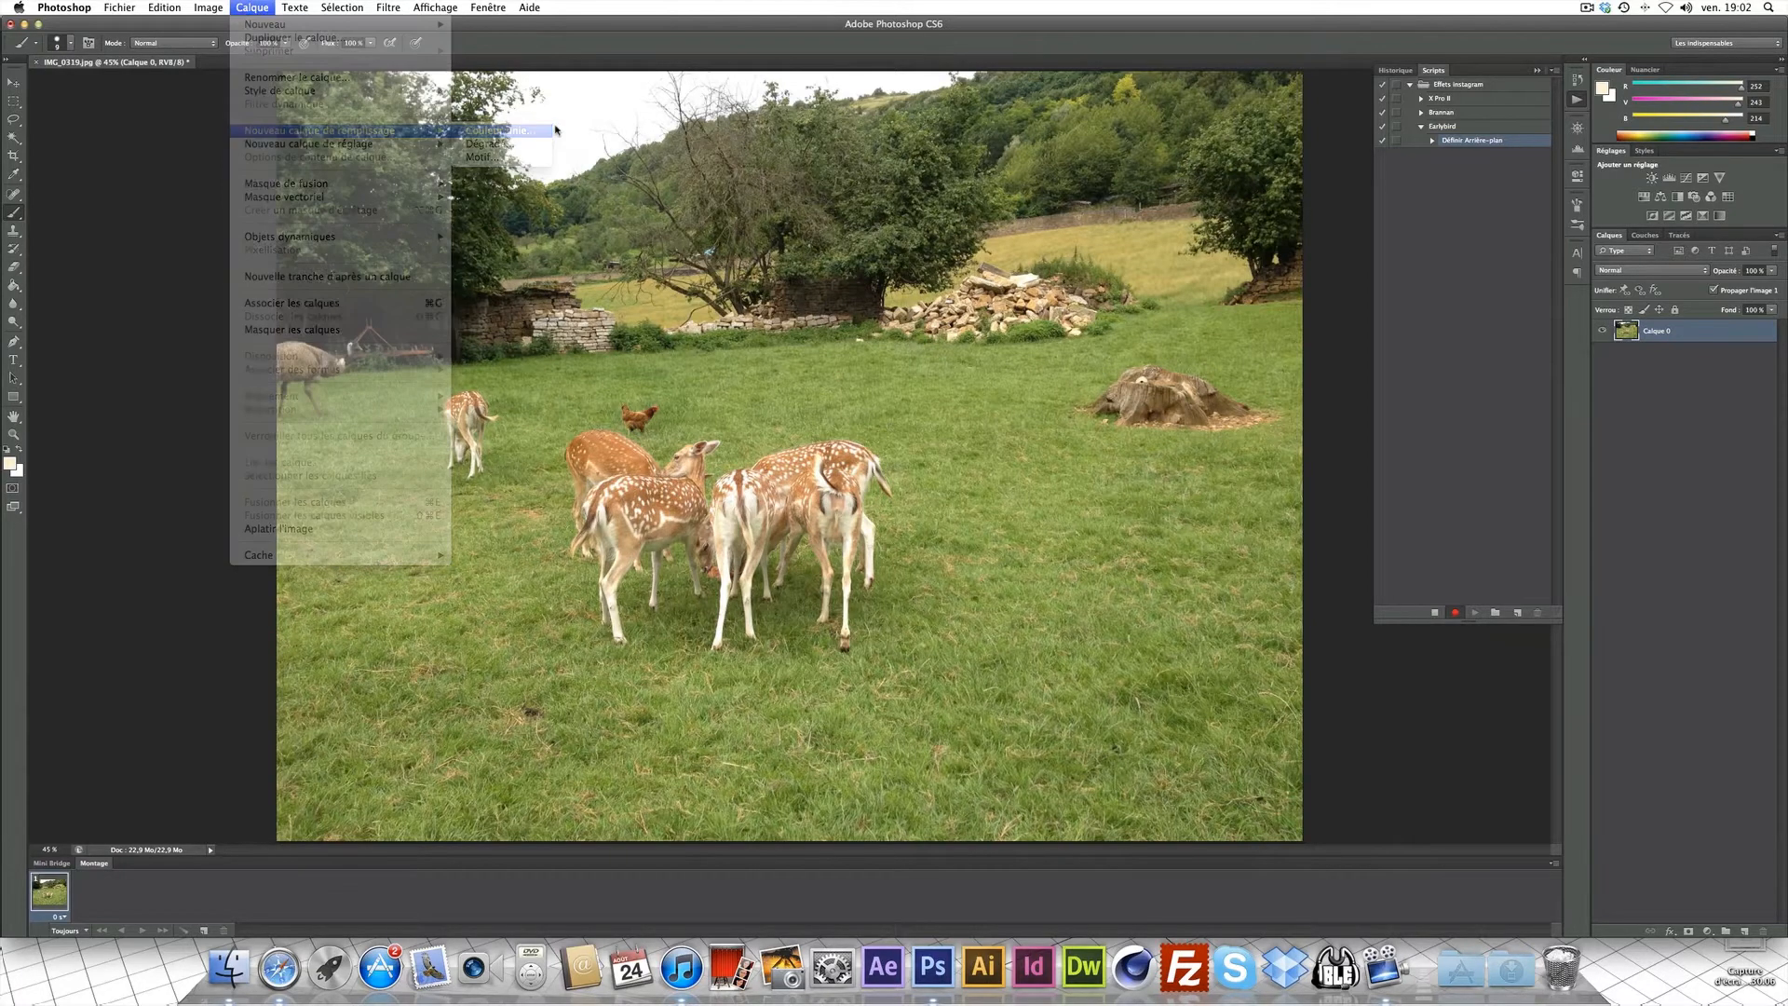
{"action": "left_click", "coordinate": [1211, 374]}
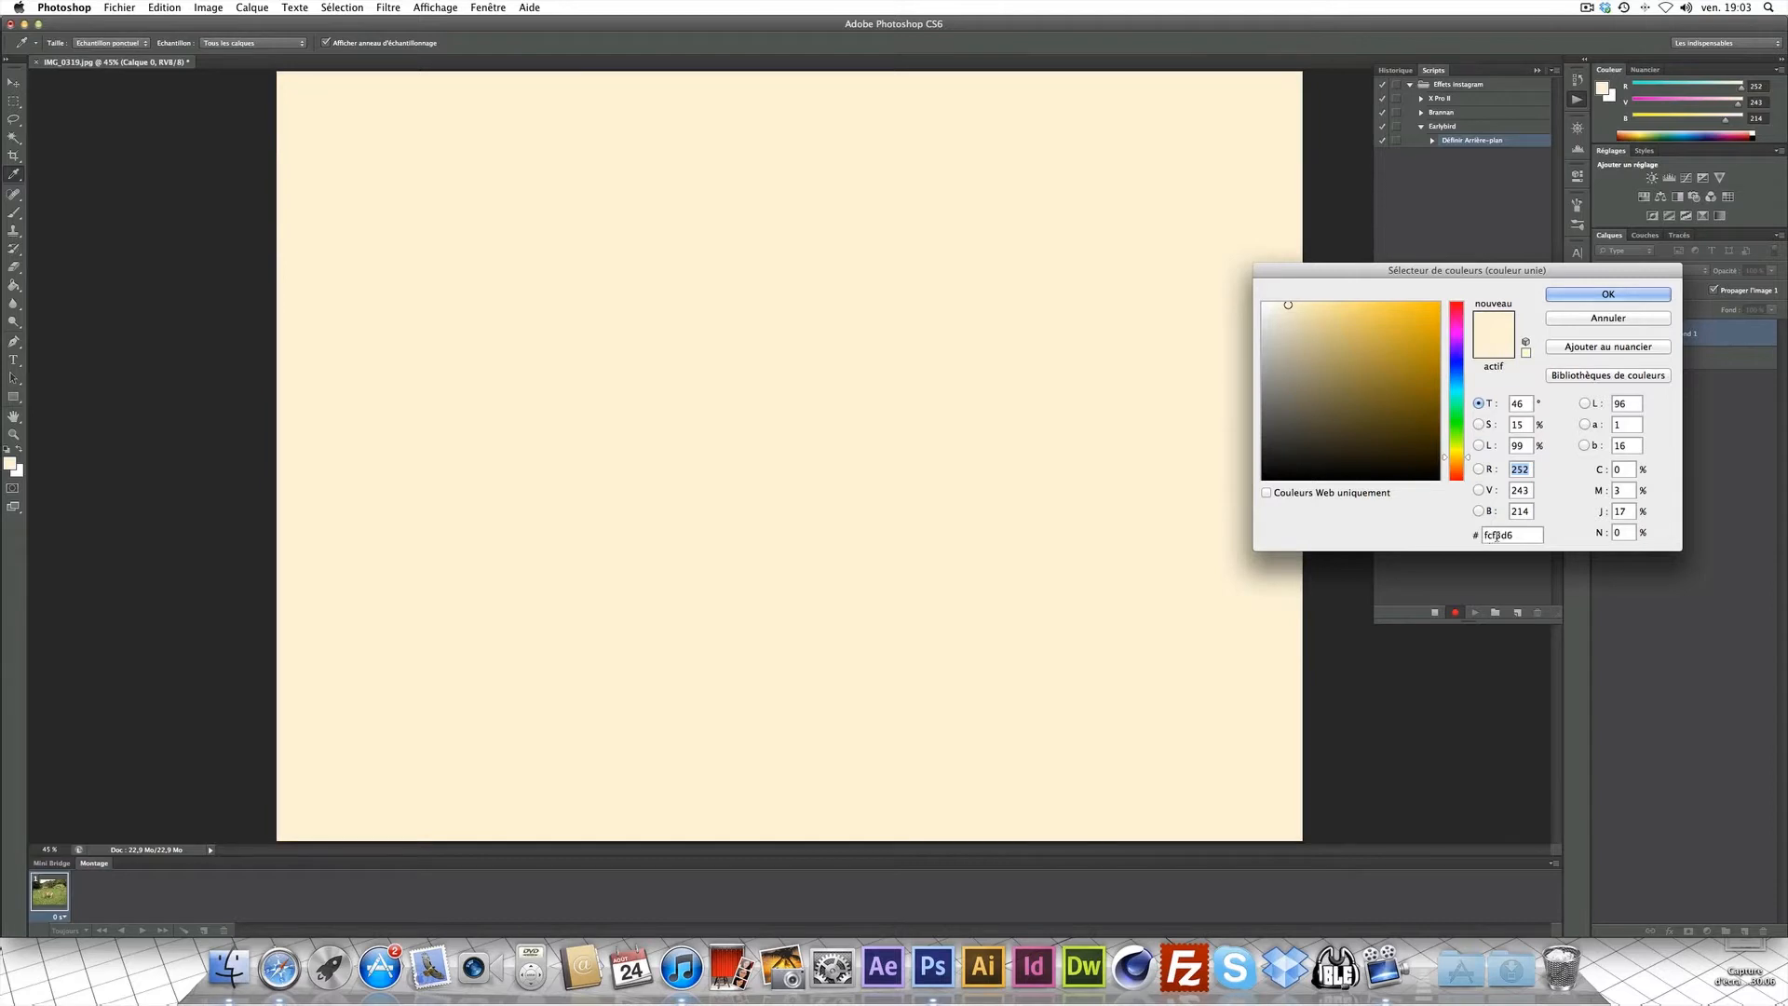
{"action": "left_click", "coordinate": [1608, 294]}
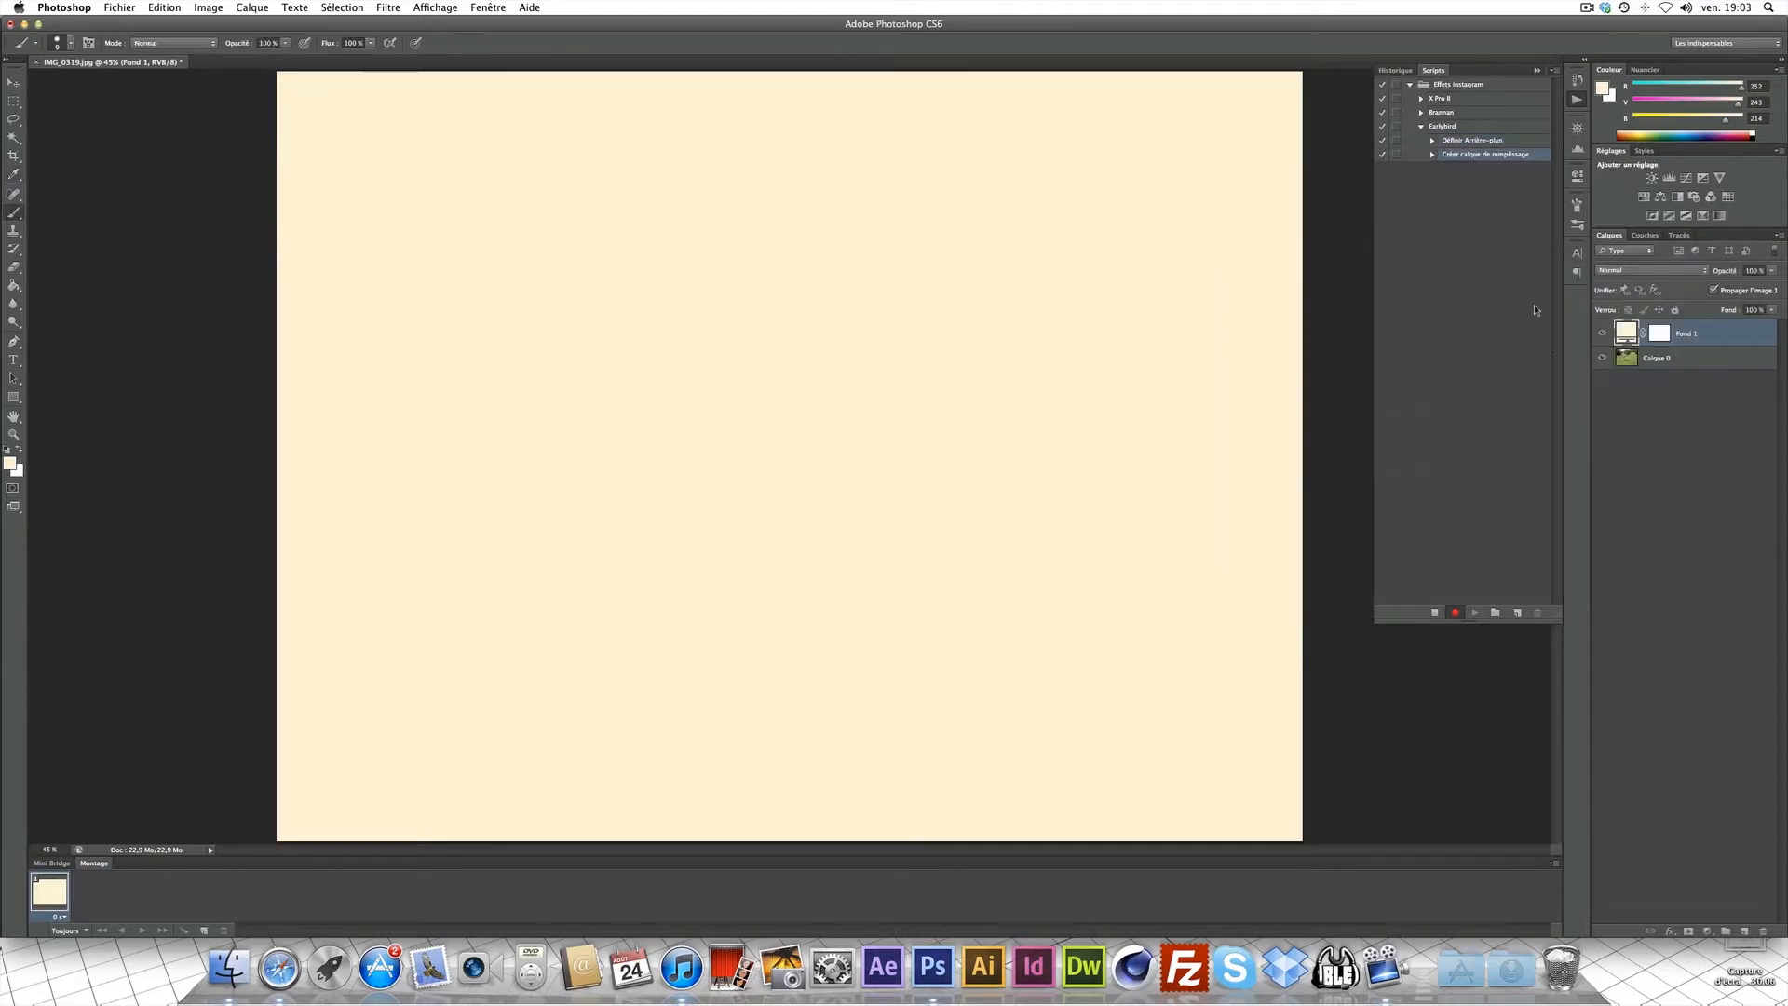
{"action": "left_click", "coordinate": [1648, 271]}
{"action": "left_click", "coordinate": [1640, 304]}
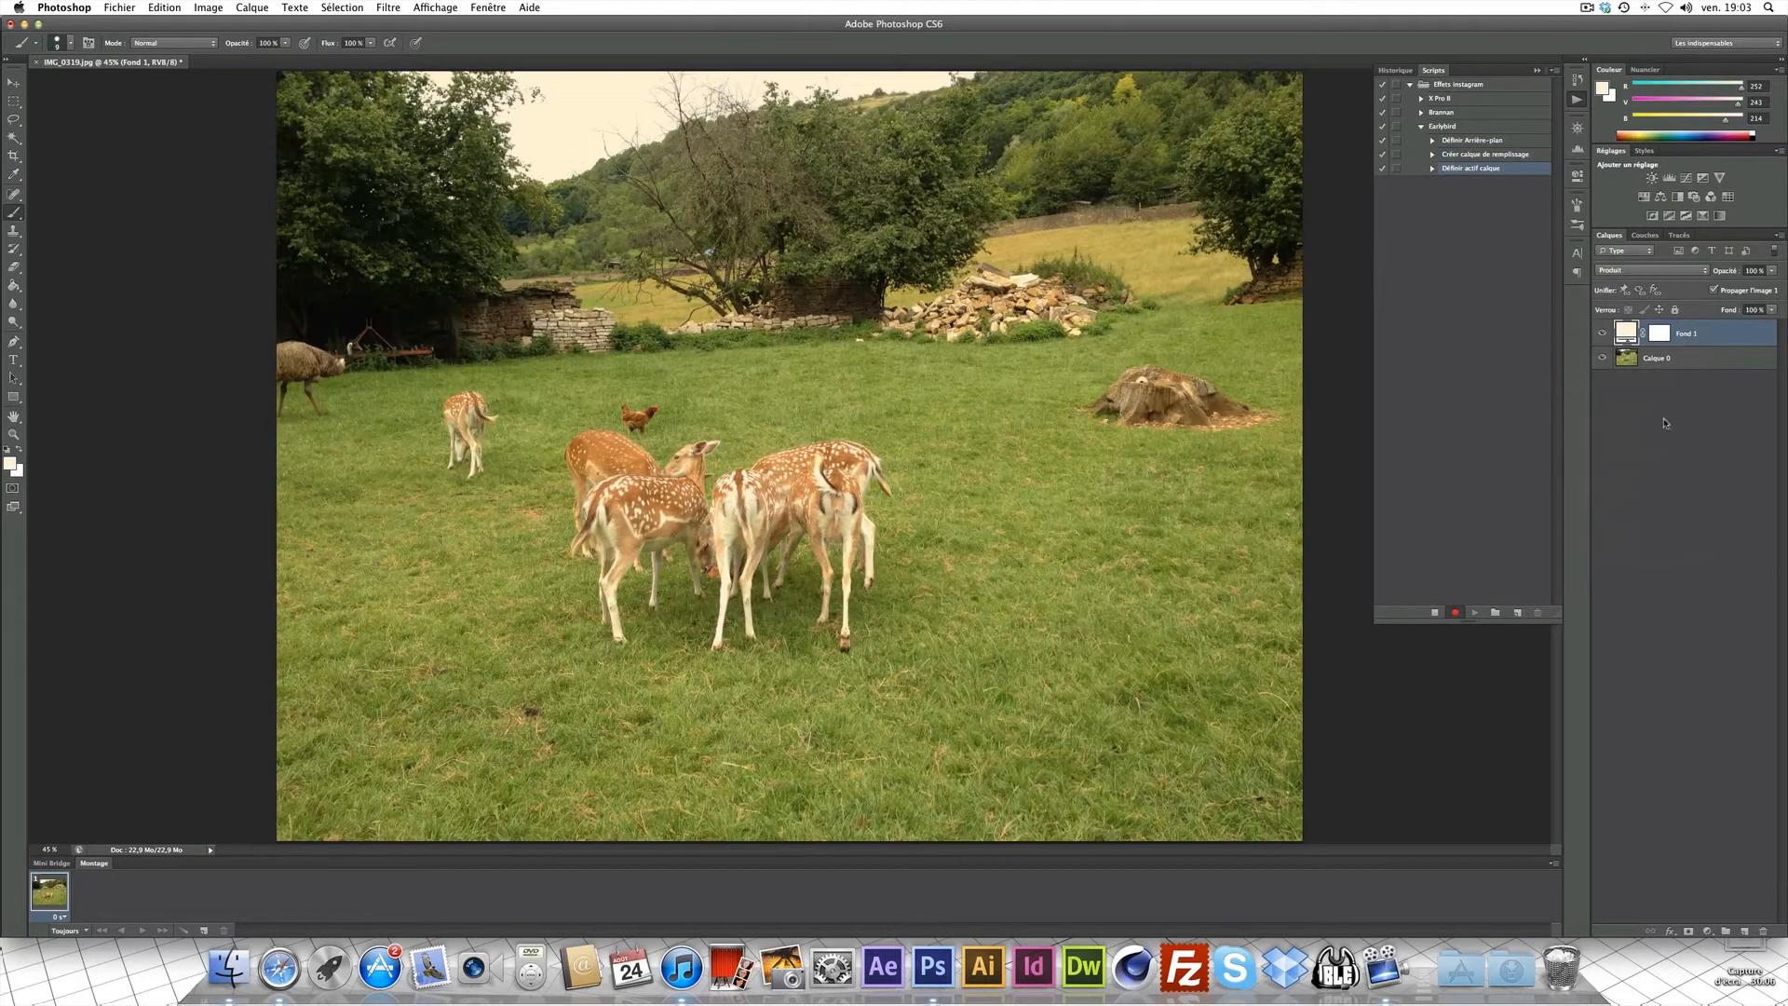
- Add a Hue/Saturation (Teinte/Saturation) adjustment directly above the photo layer with a saturation of -32
{"action": "left_click", "coordinate": [1688, 357]}
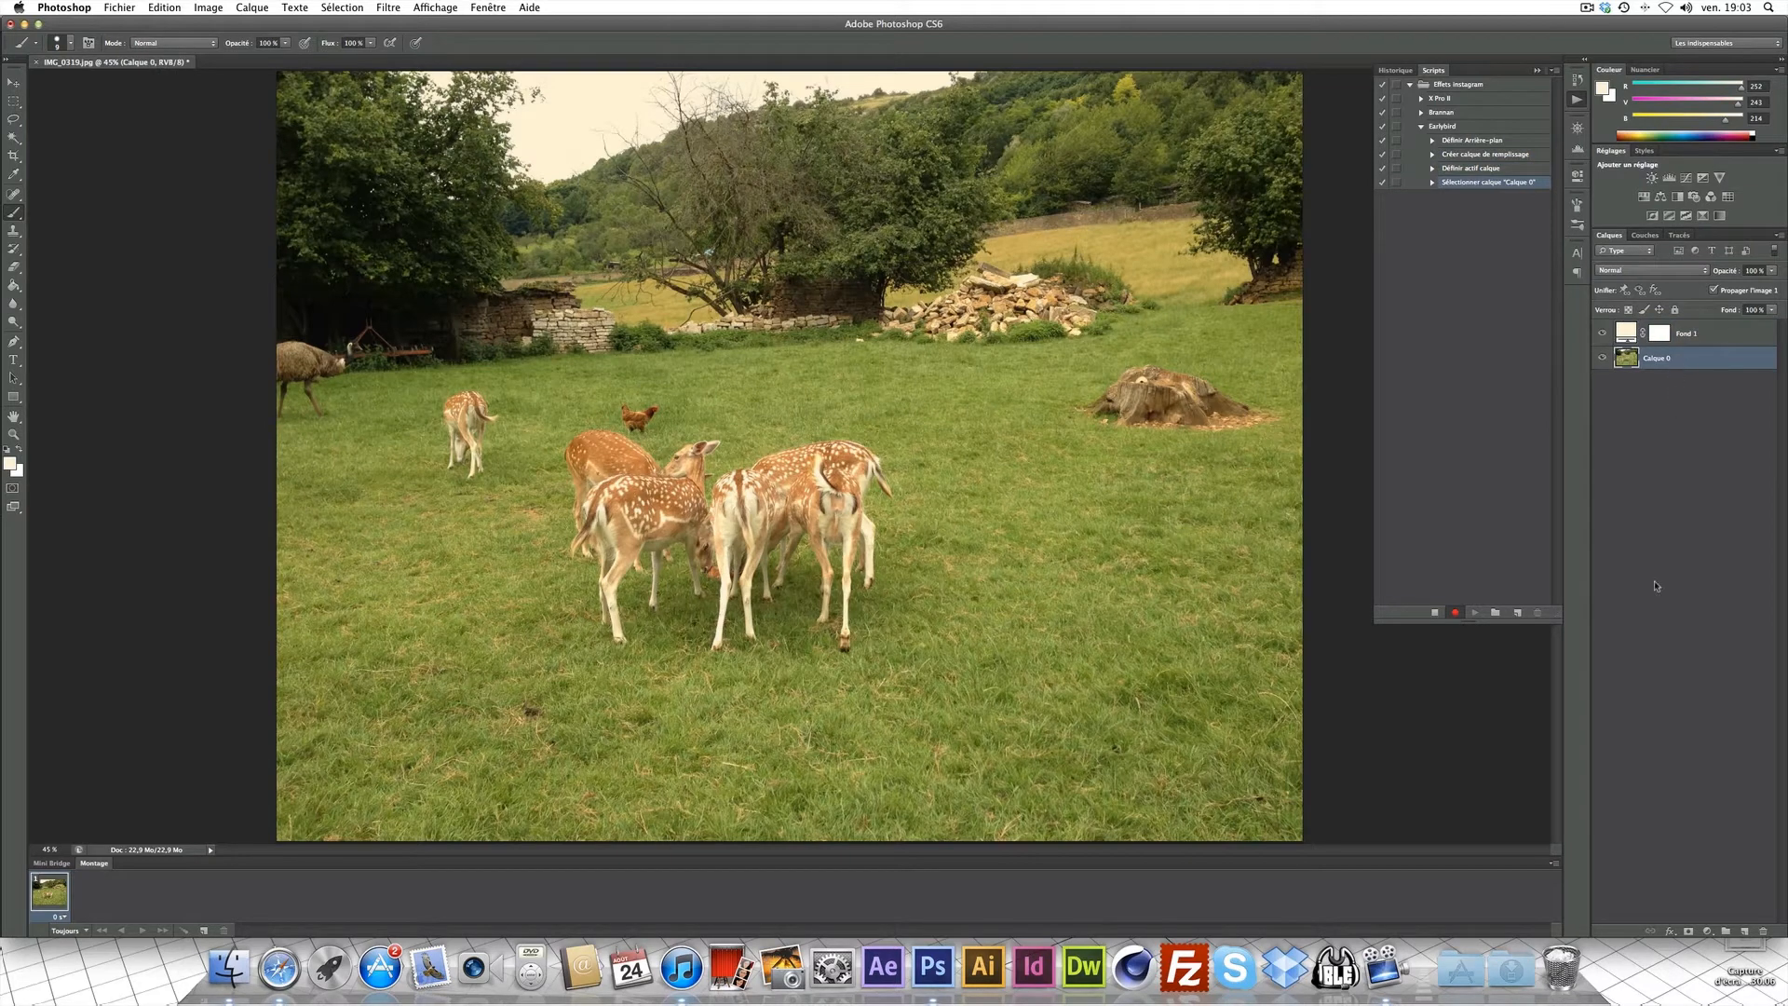
{"action": "left_click", "coordinate": [1709, 930]}
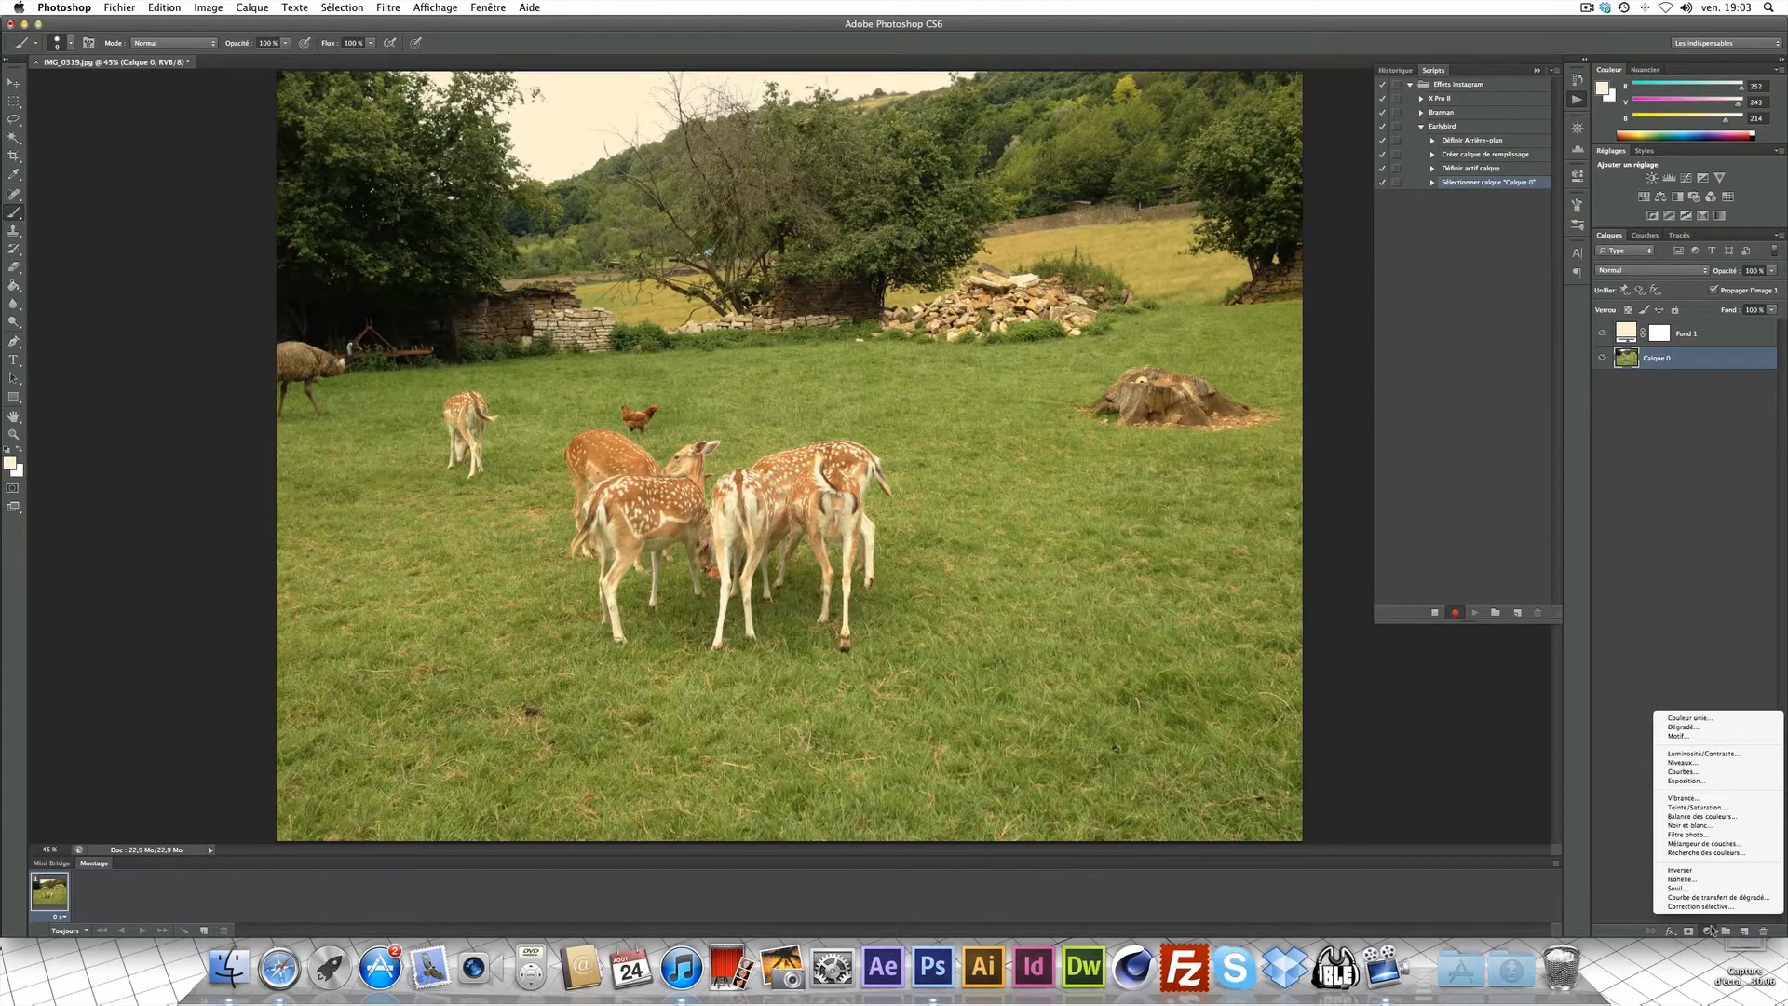
{"action": "left_click", "coordinate": [1697, 807]}
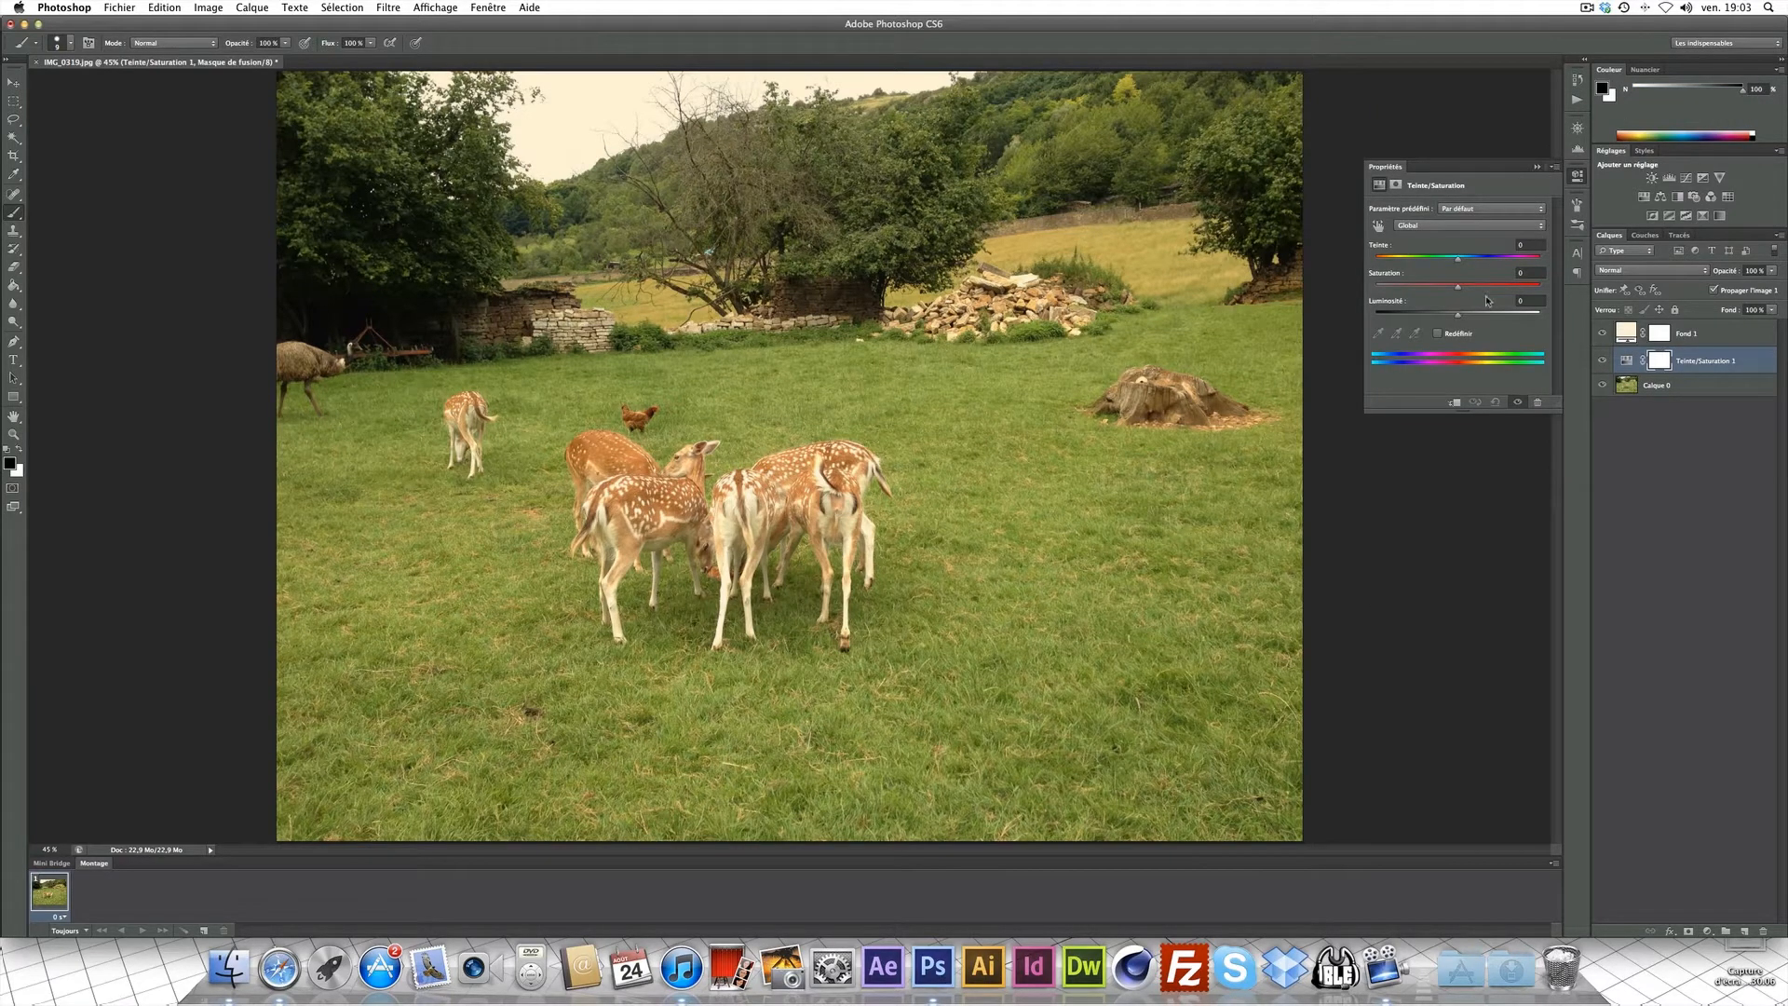
{"action": "left_click", "coordinate": [1531, 273]}
{"action": "type", "text": "-2"}
{"action": "type", "text": "32"}
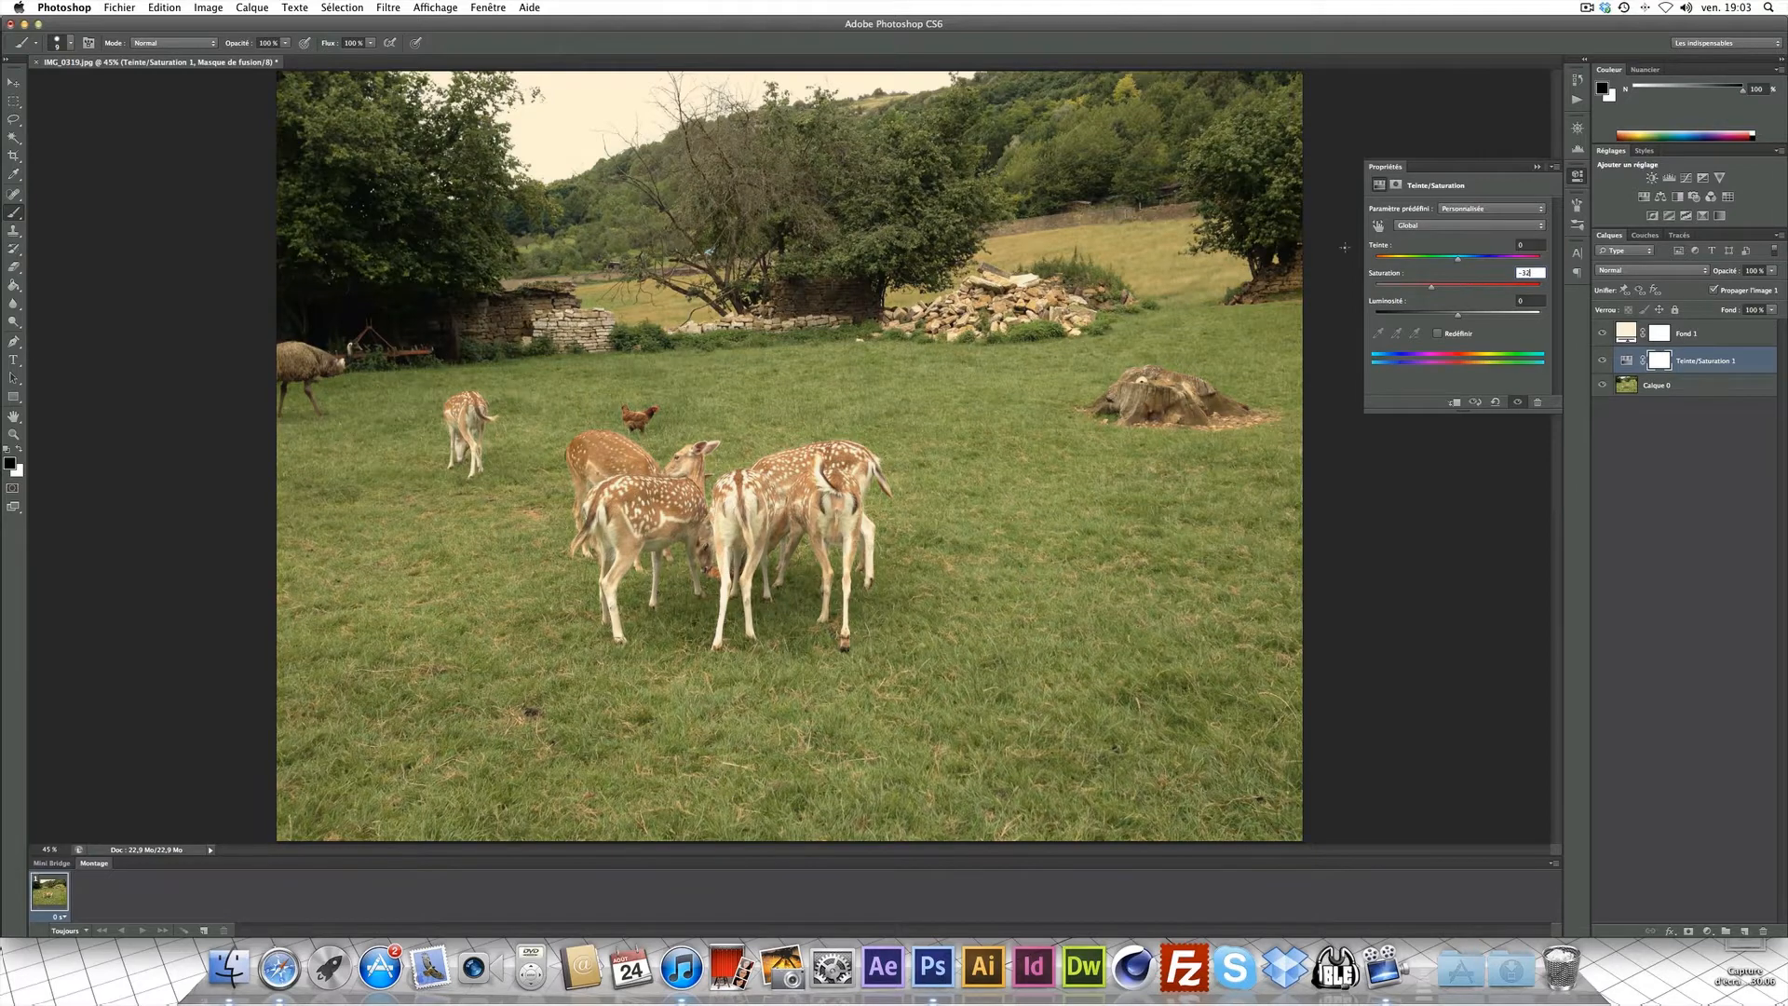
{"action": "key", "text": "Tab"}
{"action": "key", "text": "Return"}
{"action": "left_click", "coordinate": [1578, 176]}
- Add a Levels (Niveaux) adjustment directly above the photo layer and set the RGB midtone input to 1,19
{"action": "left_click", "coordinate": [1702, 390]}
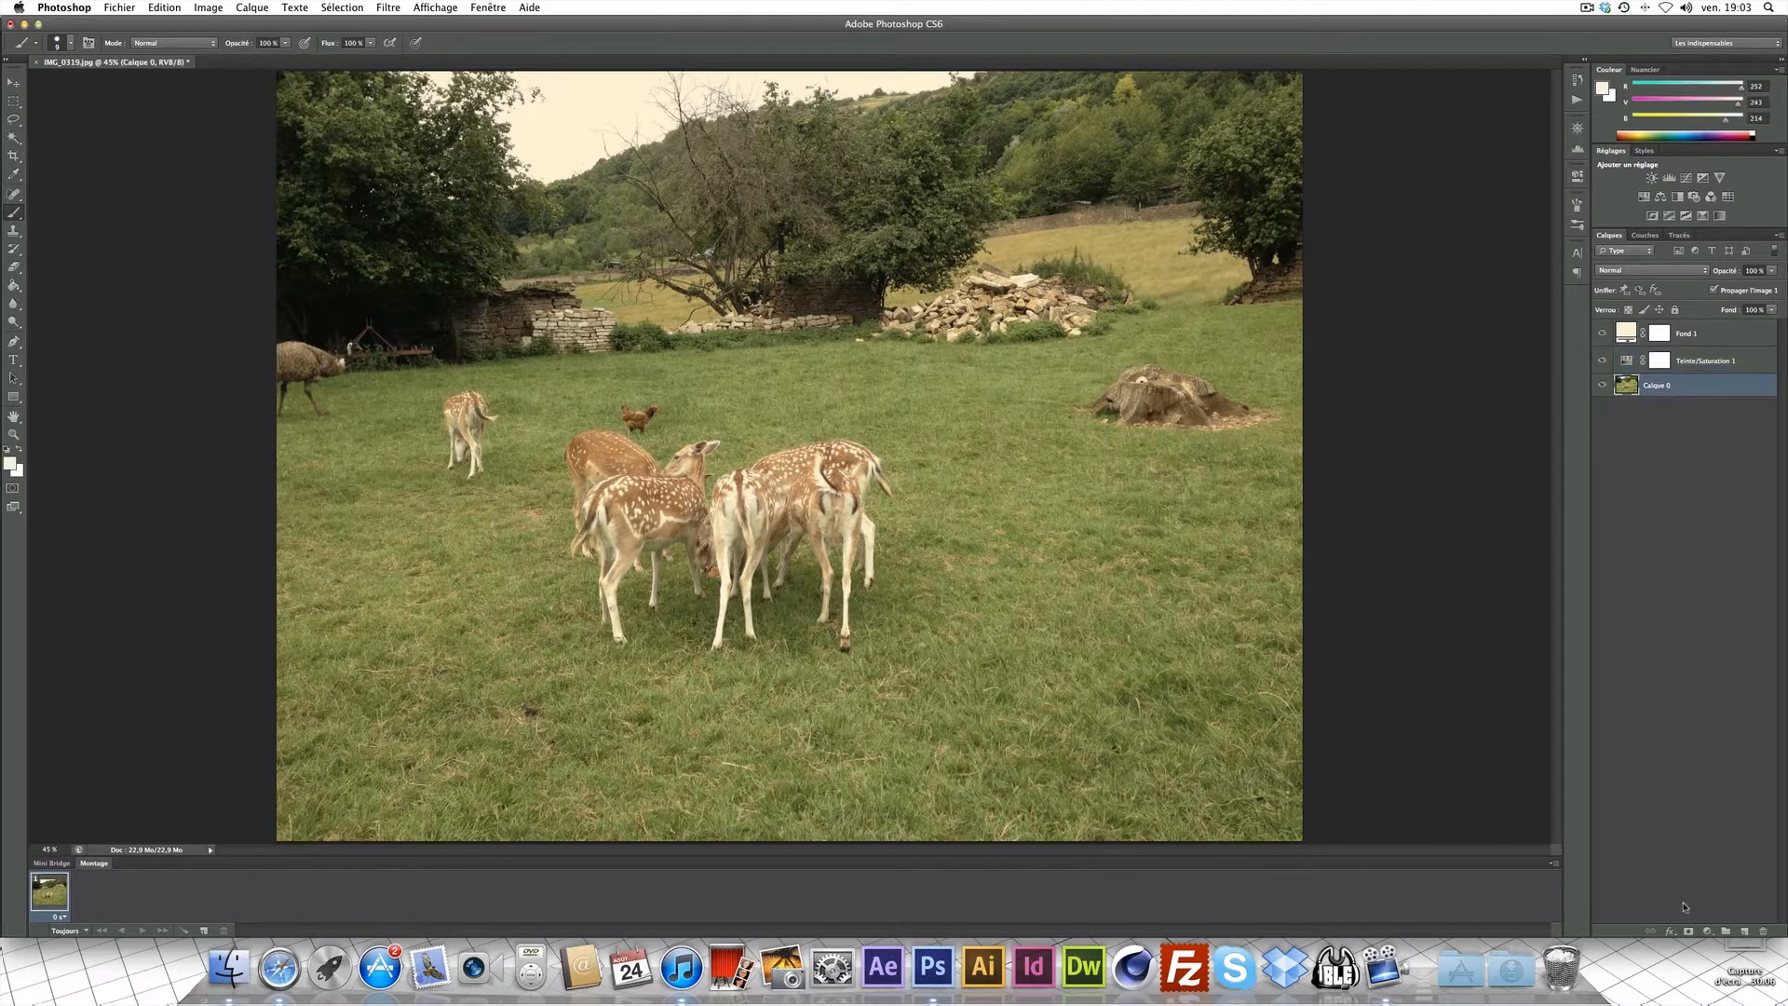
{"action": "left_click", "coordinate": [1705, 931]}
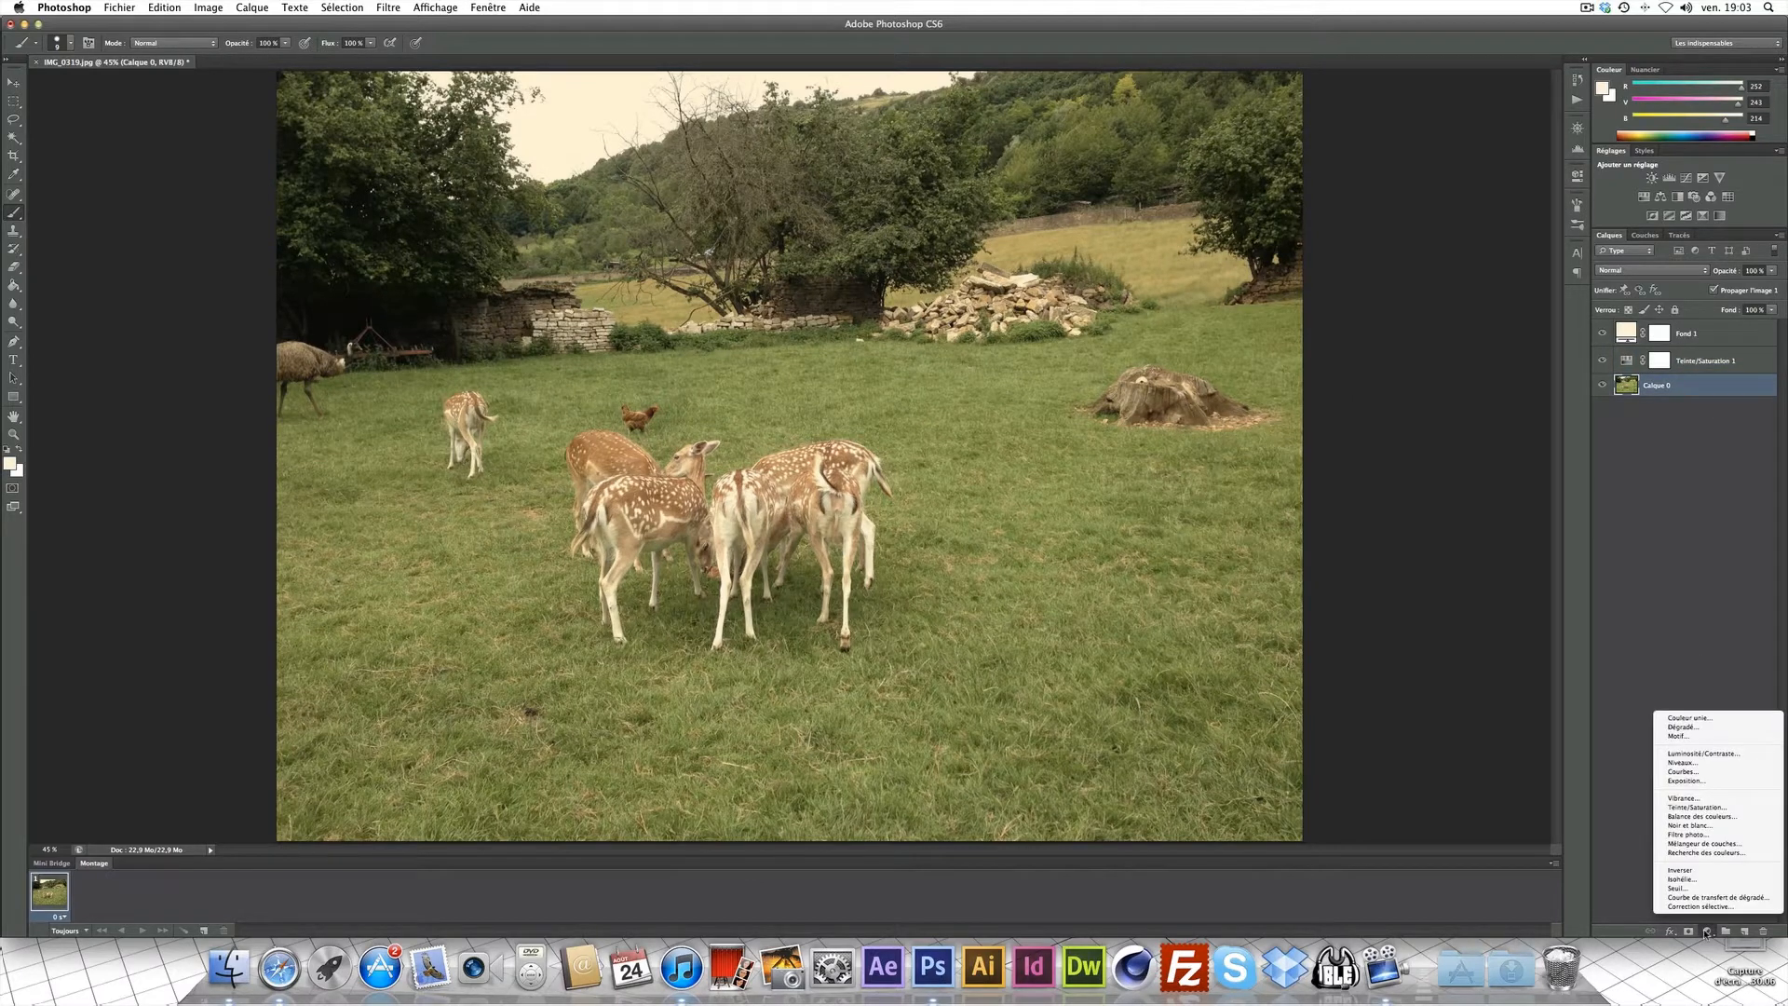
{"action": "left_click", "coordinate": [1683, 763]}
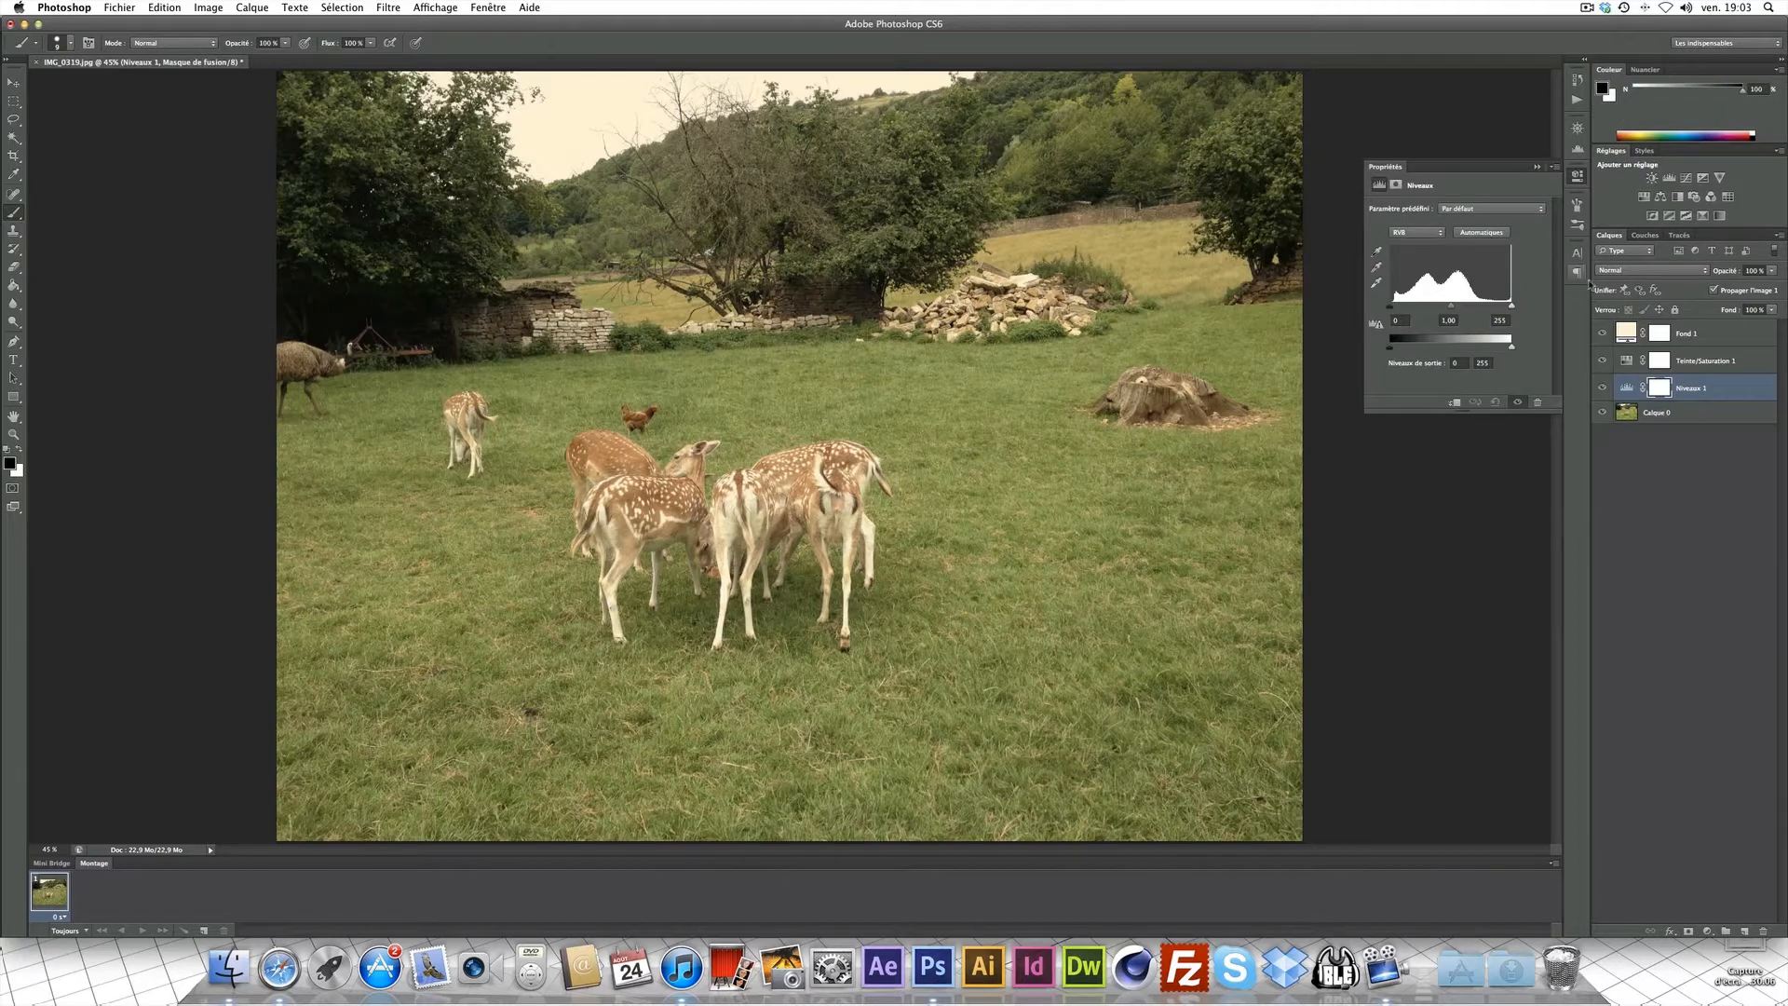
{"action": "left_click", "coordinate": [1446, 319]}
{"action": "type", "text": "1,19"}
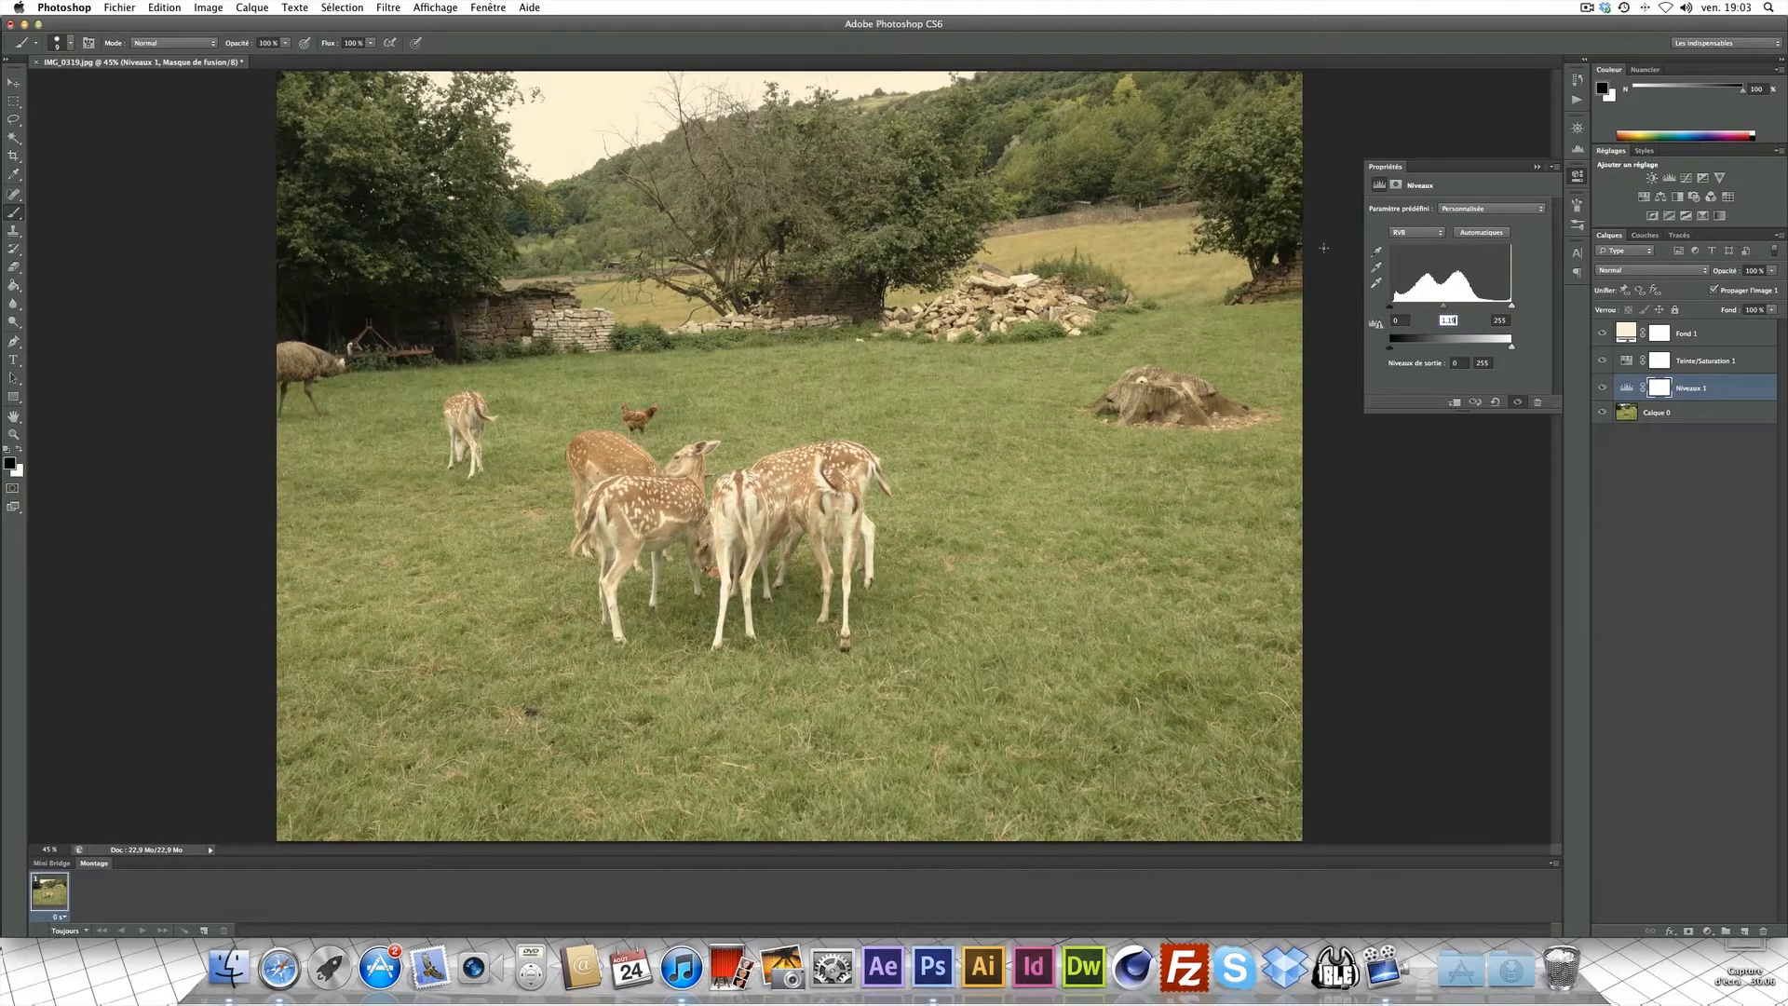
- Set the black output level of the red channel (Rouge) to 27 in the Levels adjustment
{"action": "left_click", "coordinate": [1416, 232]}
{"action": "left_click", "coordinate": [1412, 244]}
{"action": "left_click", "coordinate": [1446, 369]}
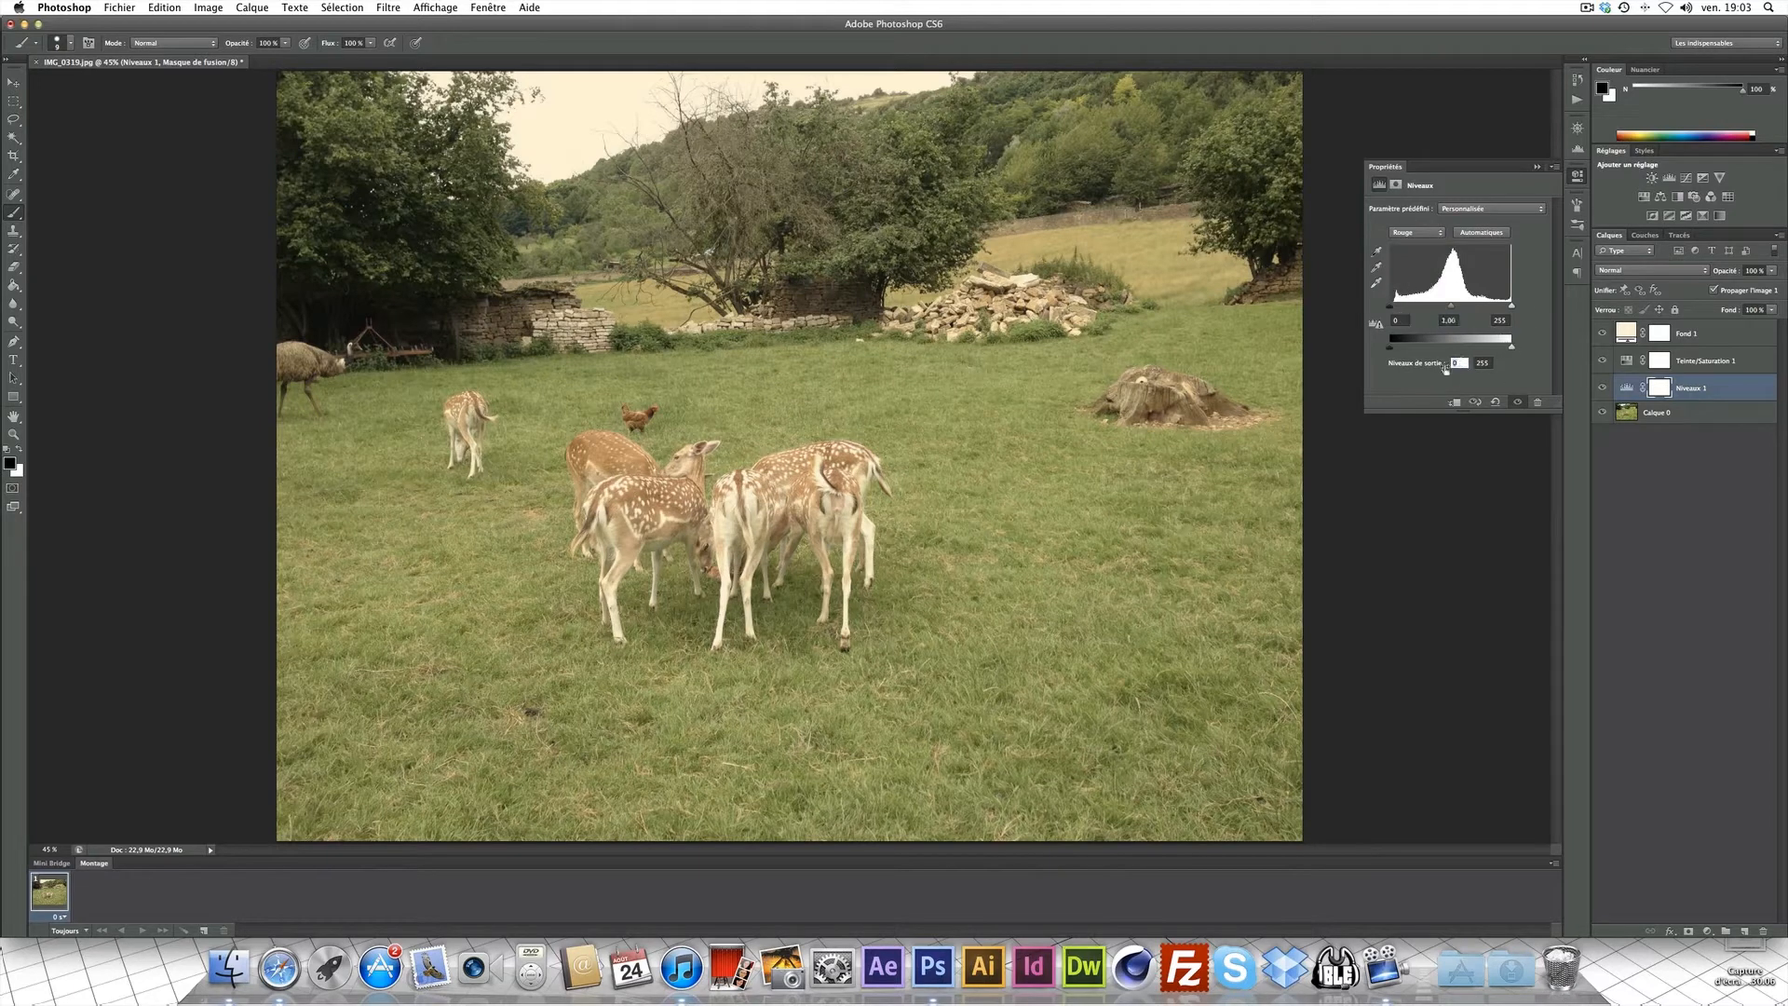
{"action": "type", "text": "27"}
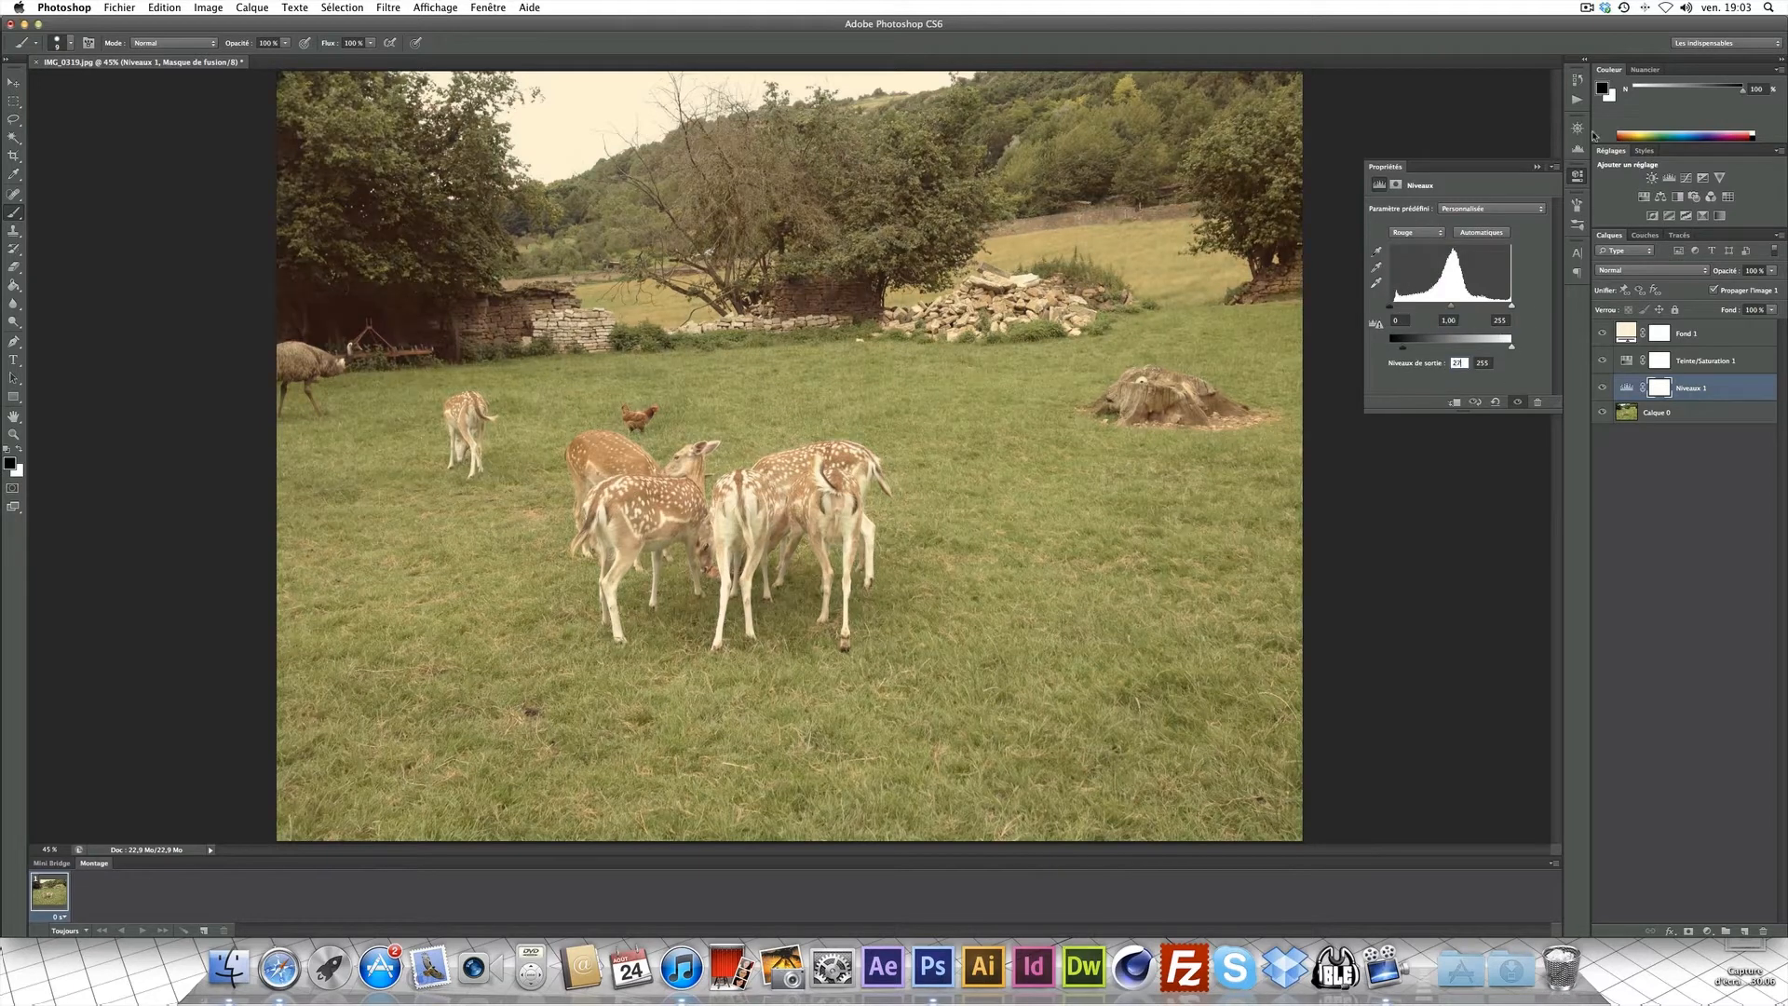
{"action": "key", "text": "Return"}
{"action": "left_click", "coordinate": [1578, 184]}
- Add a Brightness/Contrast (Luminosité/Contraste) adjustment directly above the photo layer with a brightness of 15
{"action": "left_click", "coordinate": [1685, 413]}
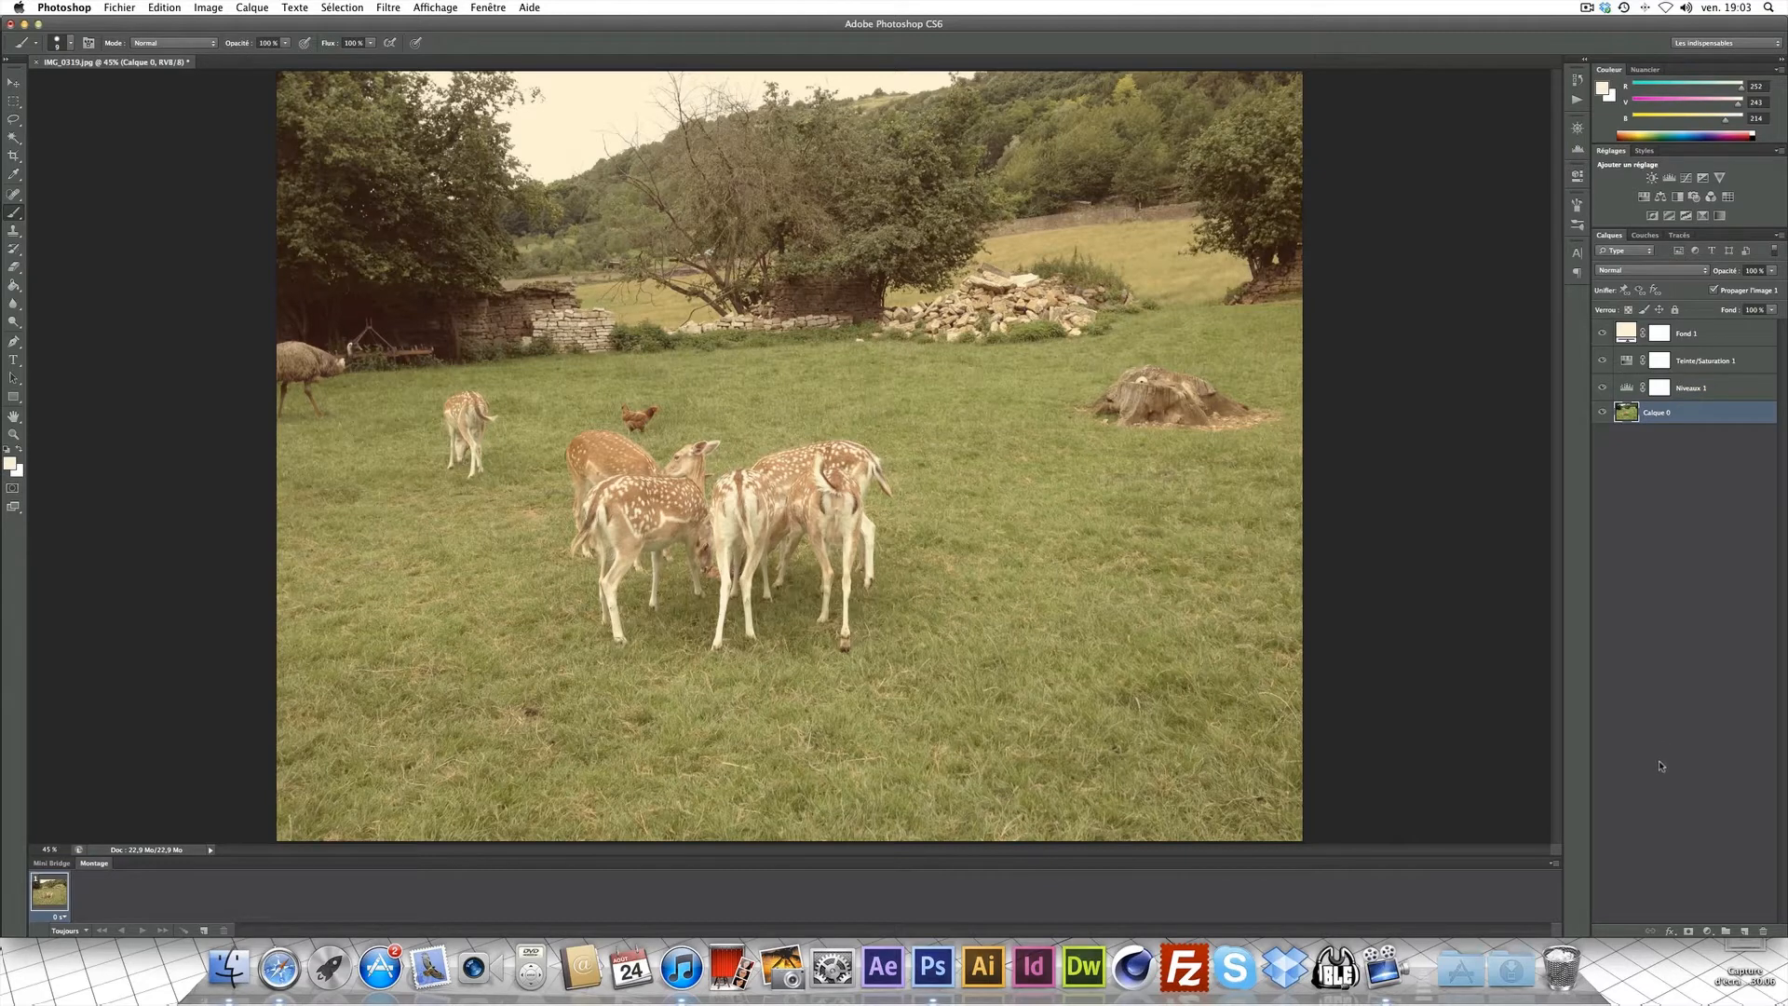
{"action": "left_click", "coordinate": [1707, 931]}
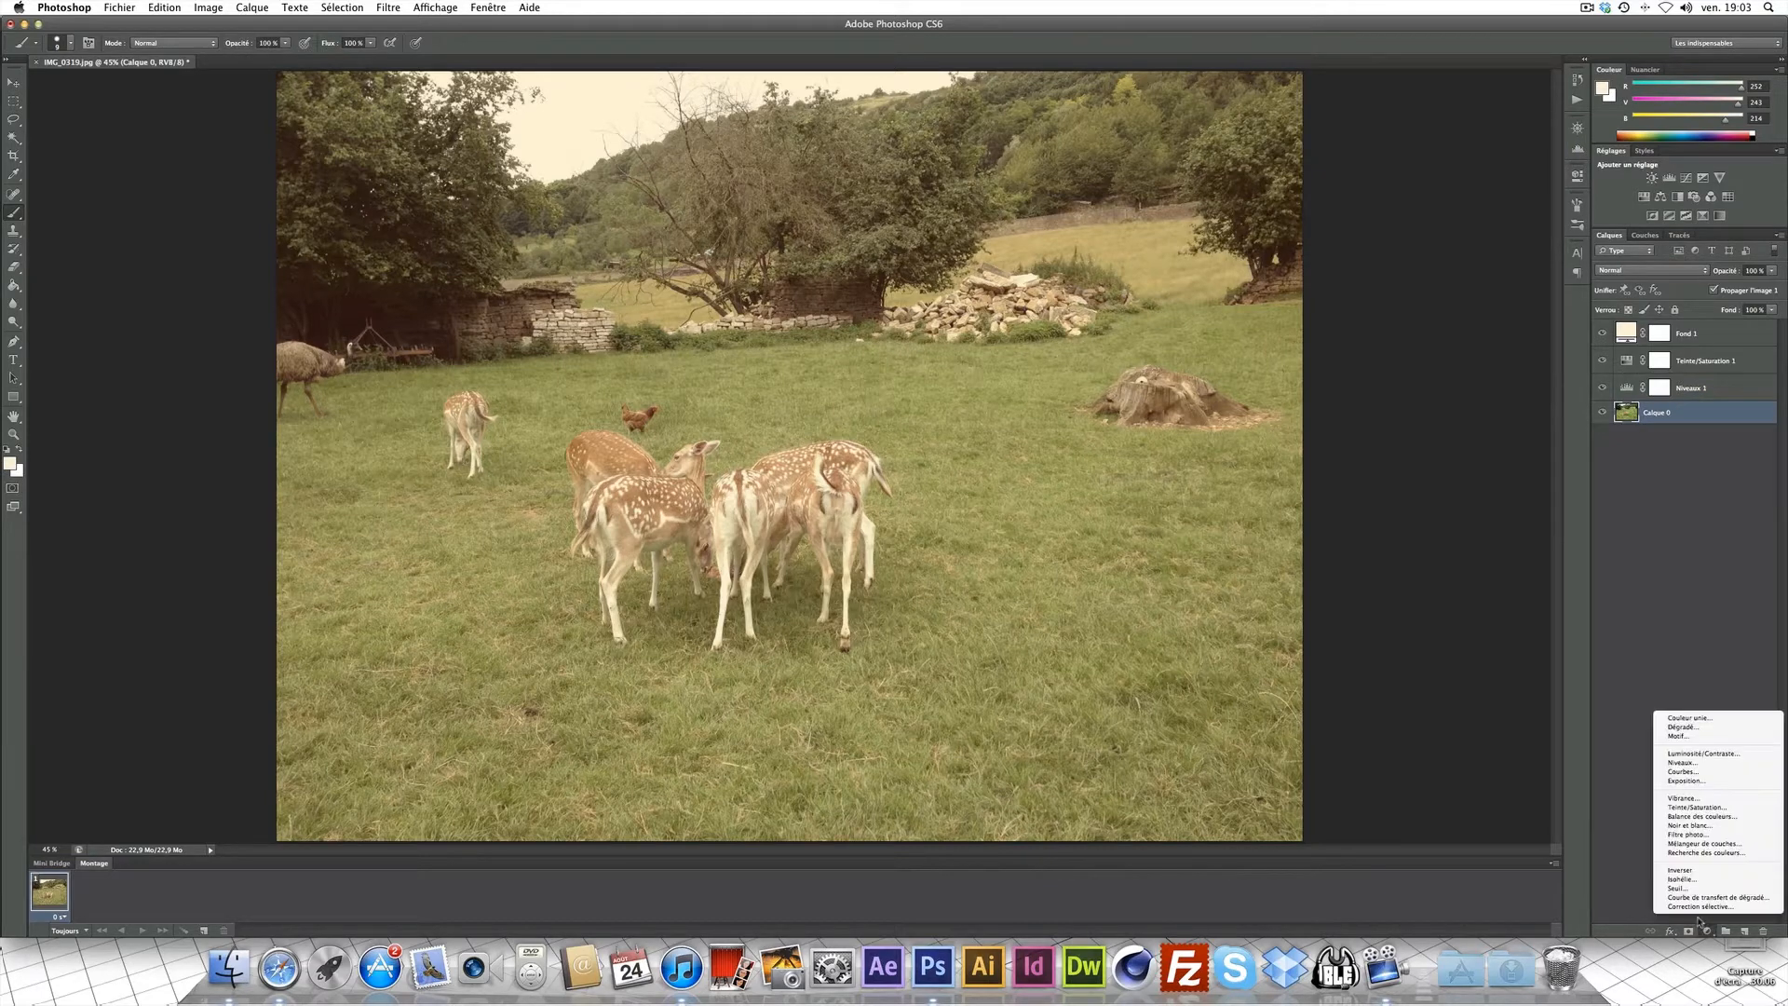
{"action": "left_click", "coordinate": [1704, 755]}
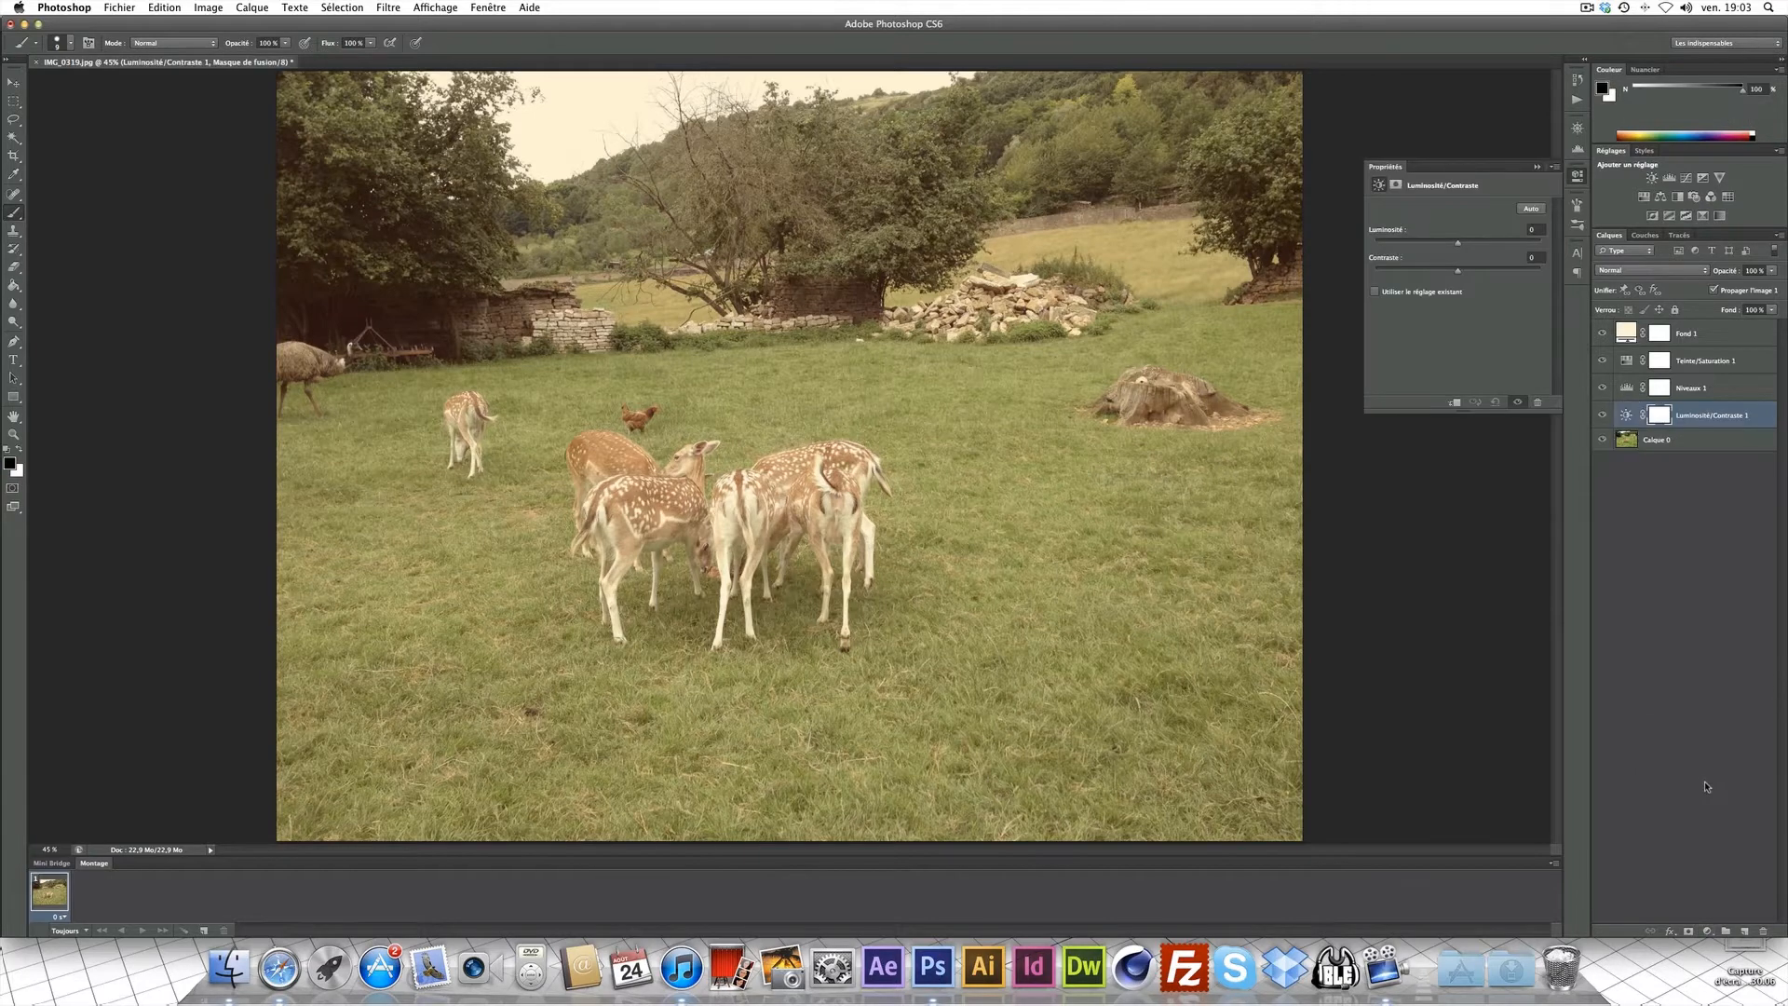
{"action": "left_click", "coordinate": [1539, 229]}
{"action": "type", "text": "15"}
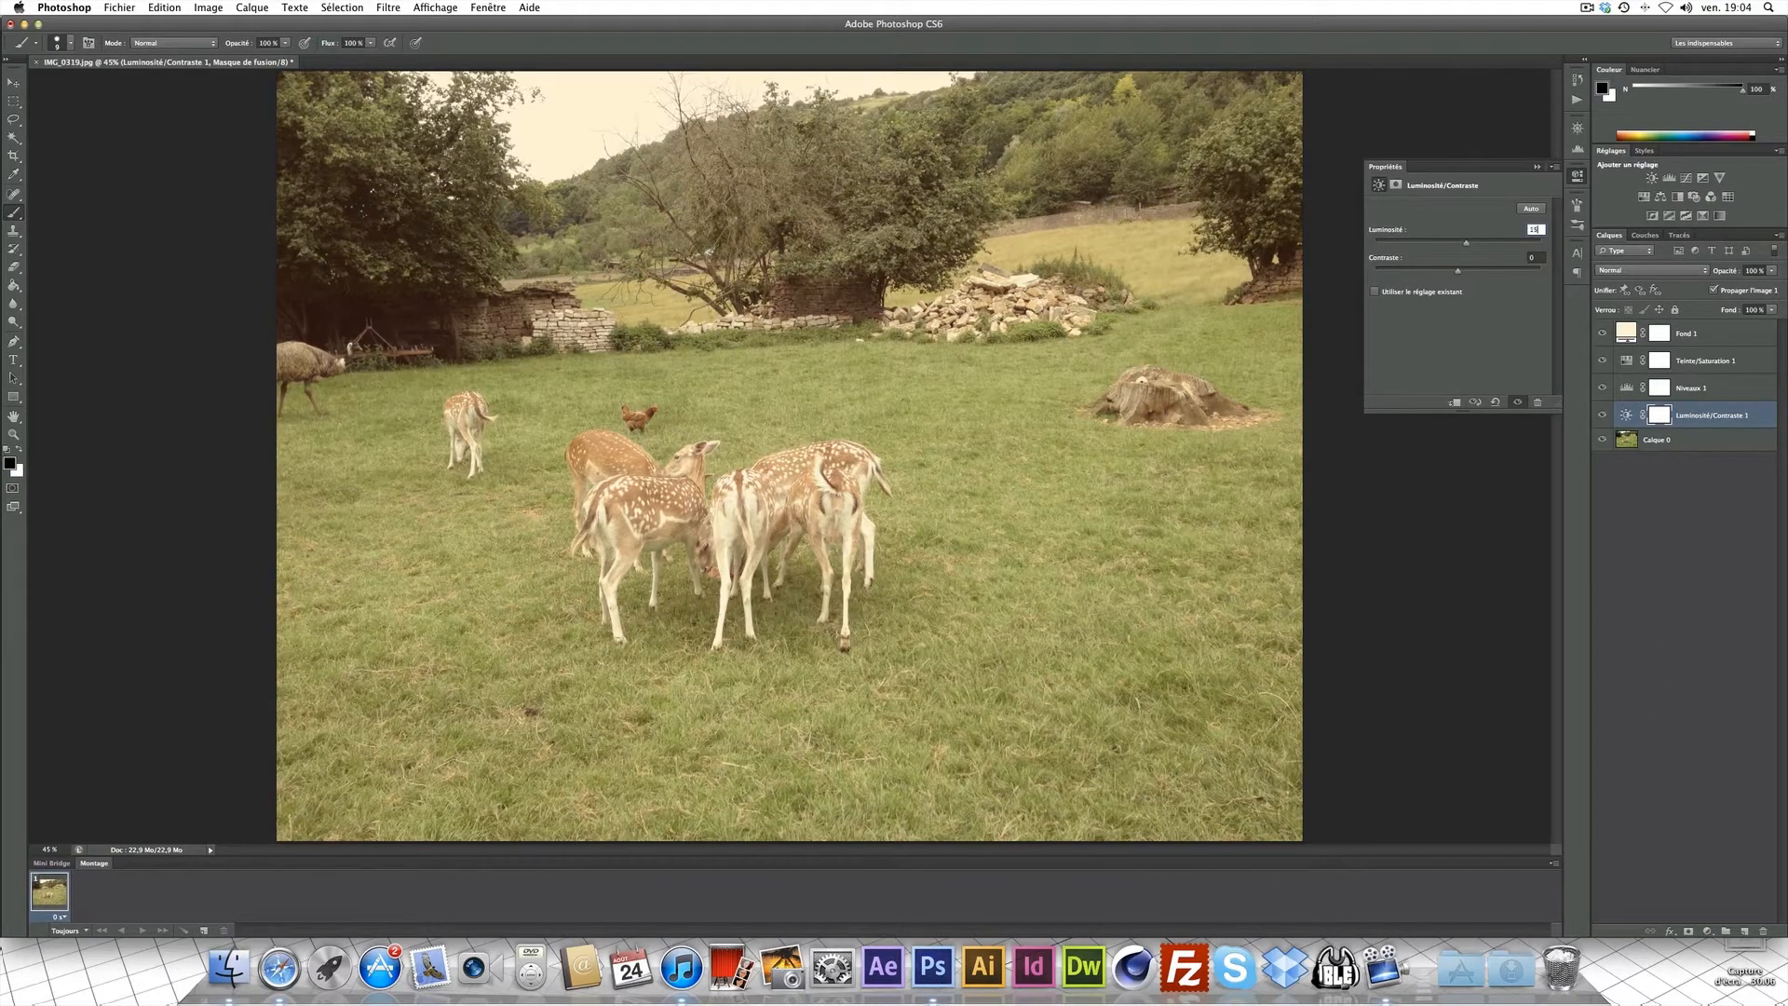
{"action": "key", "text": "Tab"}
{"action": "left_click", "coordinate": [1577, 175]}
- Add a second Hue/Saturation adjustment directly above the photo layer with a saturation of -17
{"action": "left_click", "coordinate": [1710, 443]}
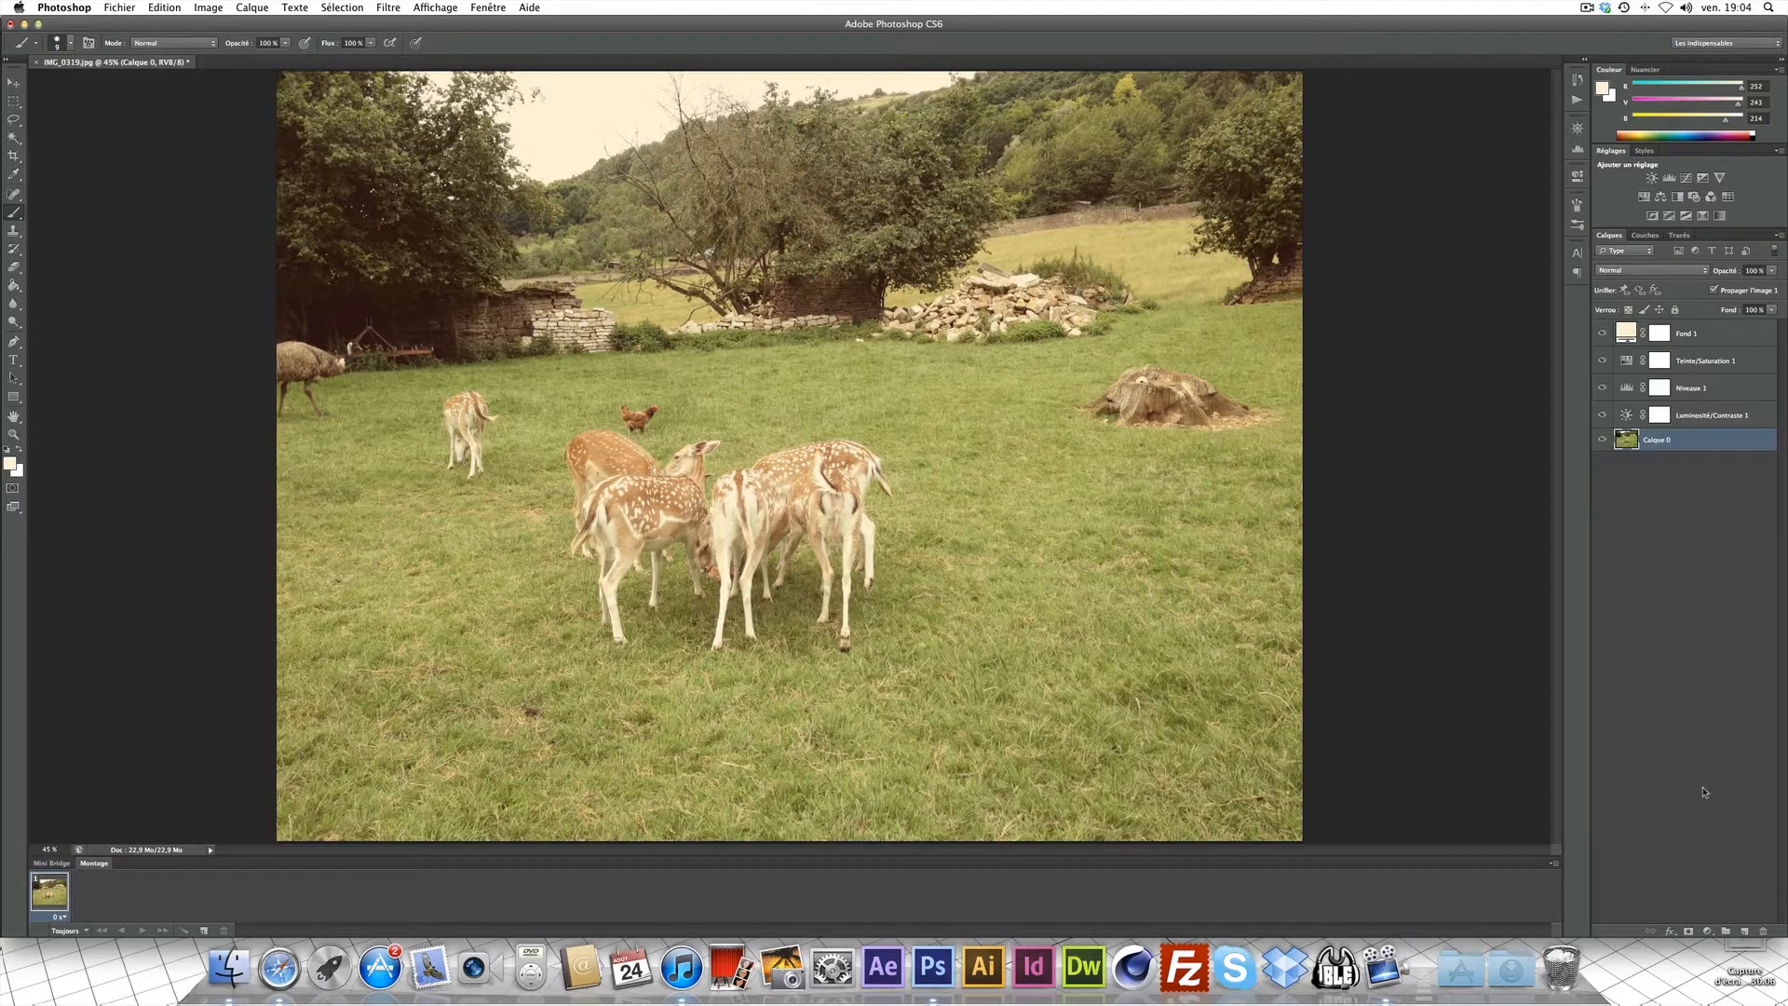
{"action": "left_click", "coordinate": [1708, 930]}
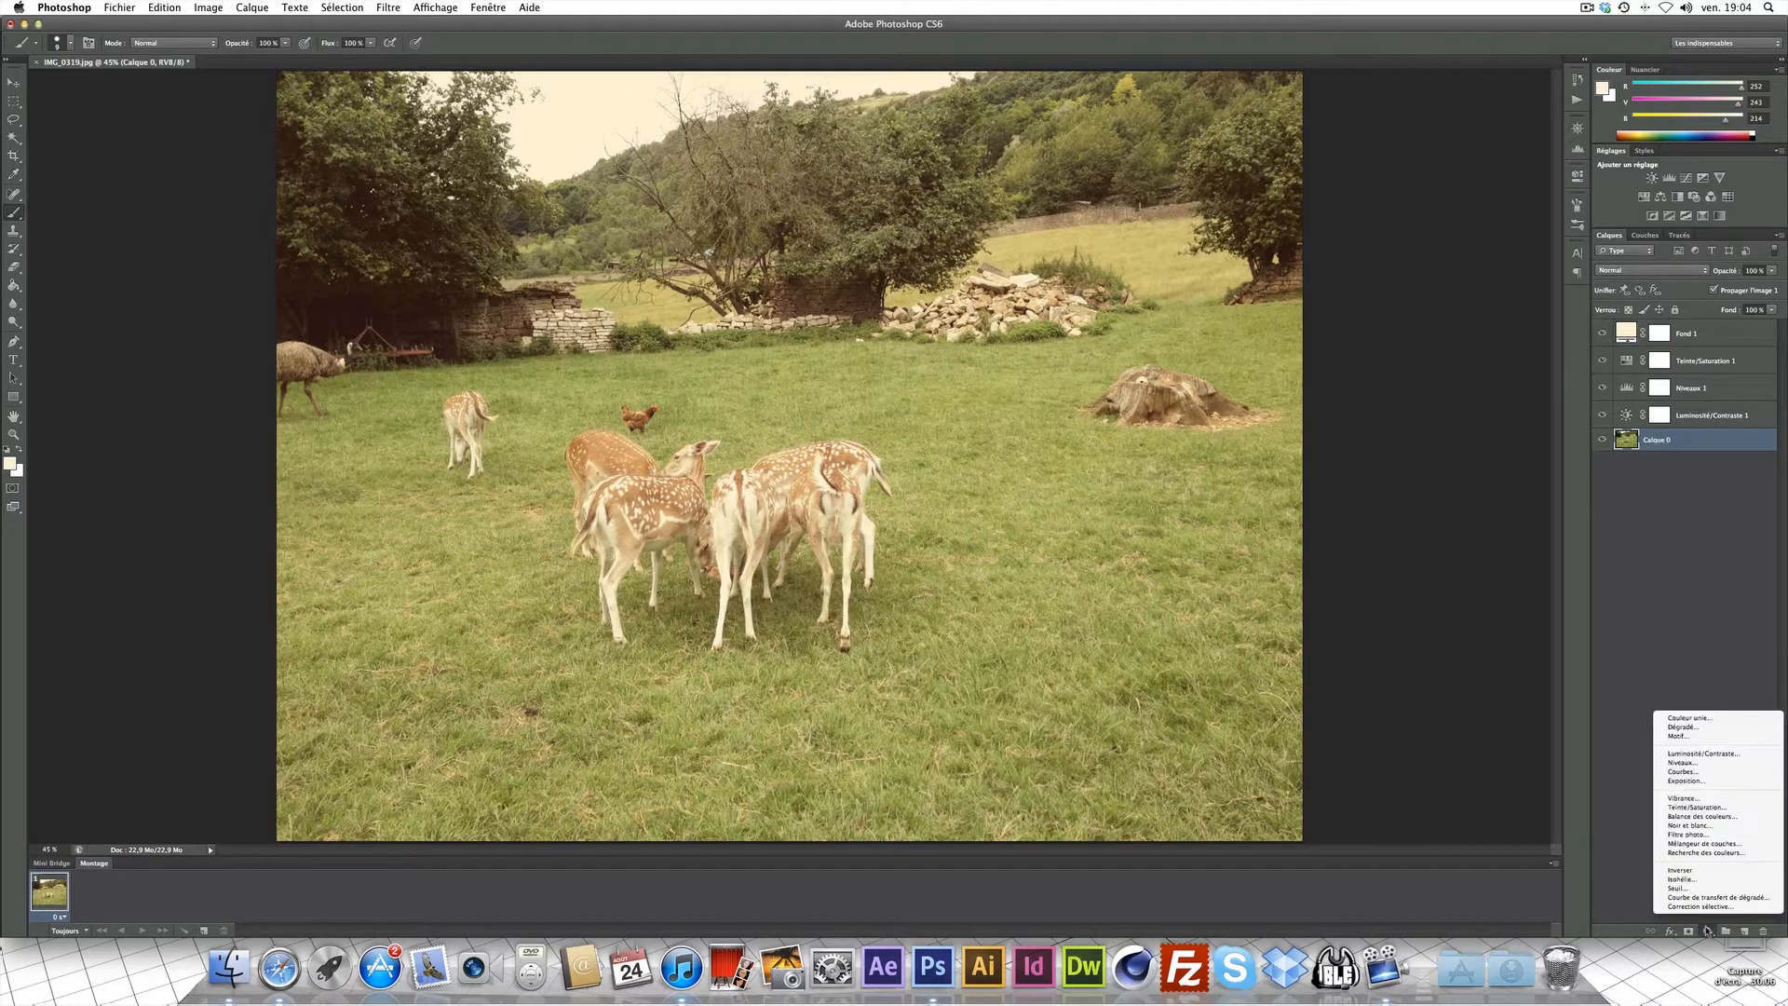
{"action": "left_click", "coordinate": [1696, 807]}
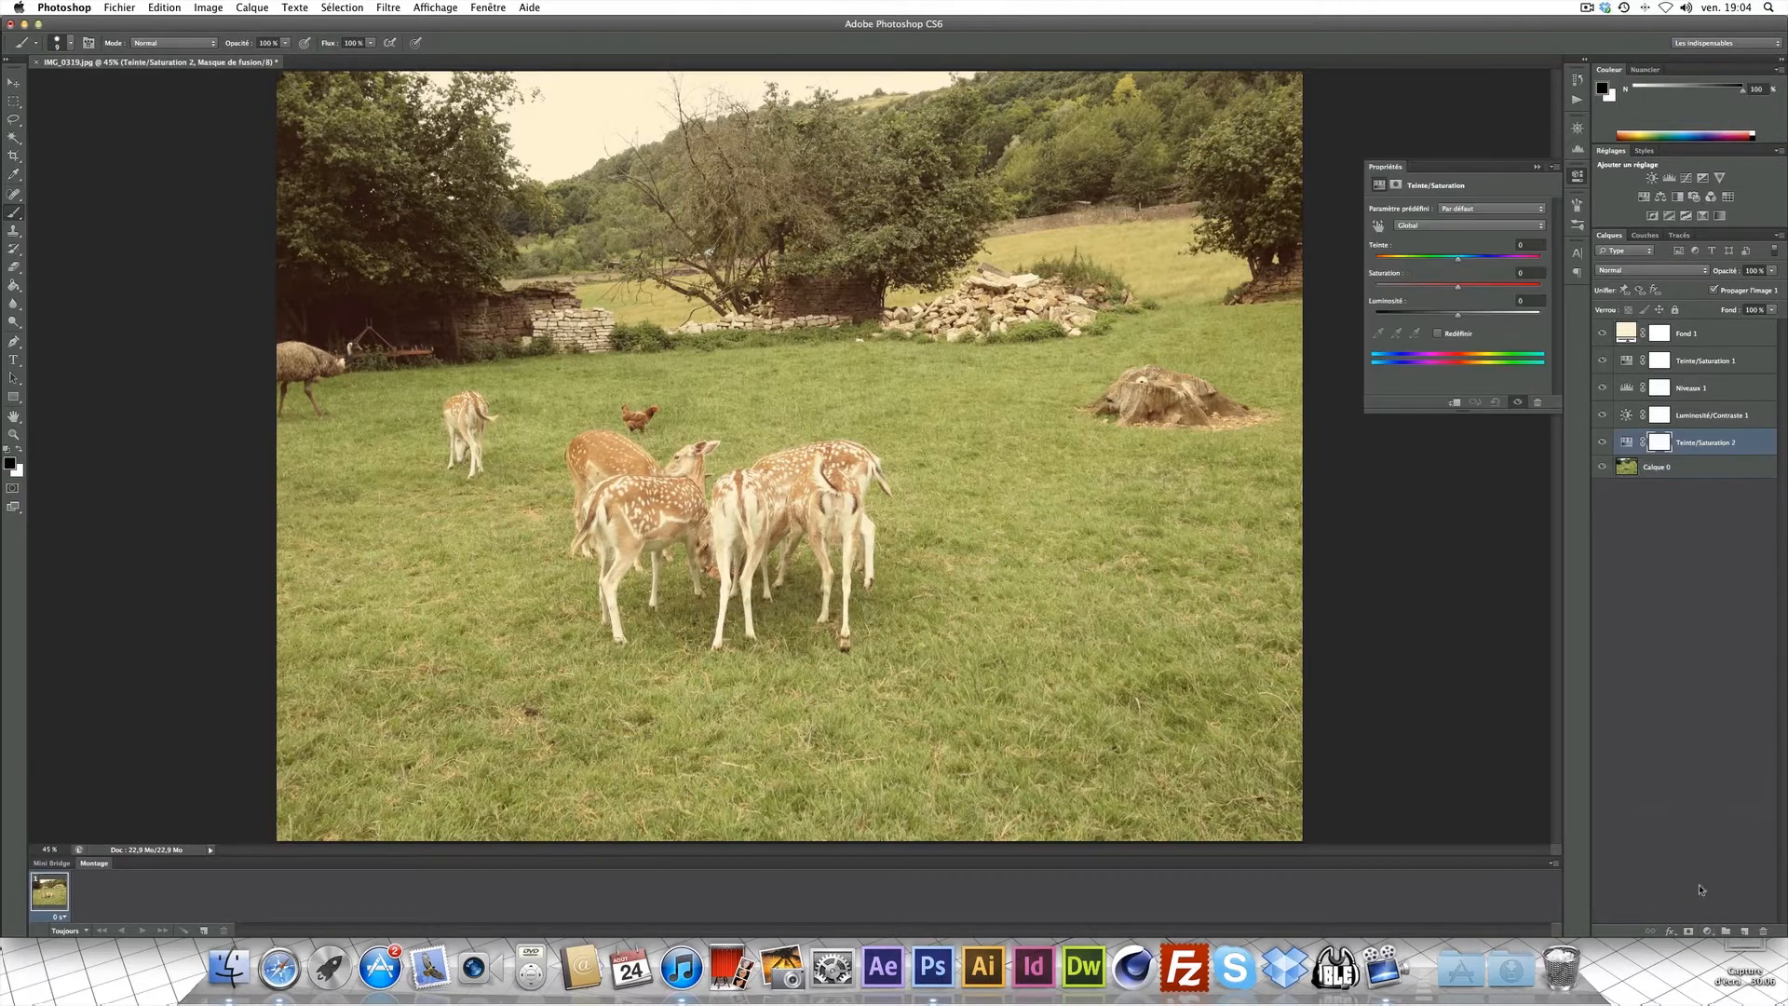
{"action": "left_click", "coordinate": [1526, 272]}
{"action": "type", "text": "-17"}
{"action": "left_click", "coordinate": [1578, 176]}
- Add a second Levels adjustment directly above the photo layer with RGB midtone input 0,92 and white input 235
{"action": "left_click", "coordinate": [1714, 470]}
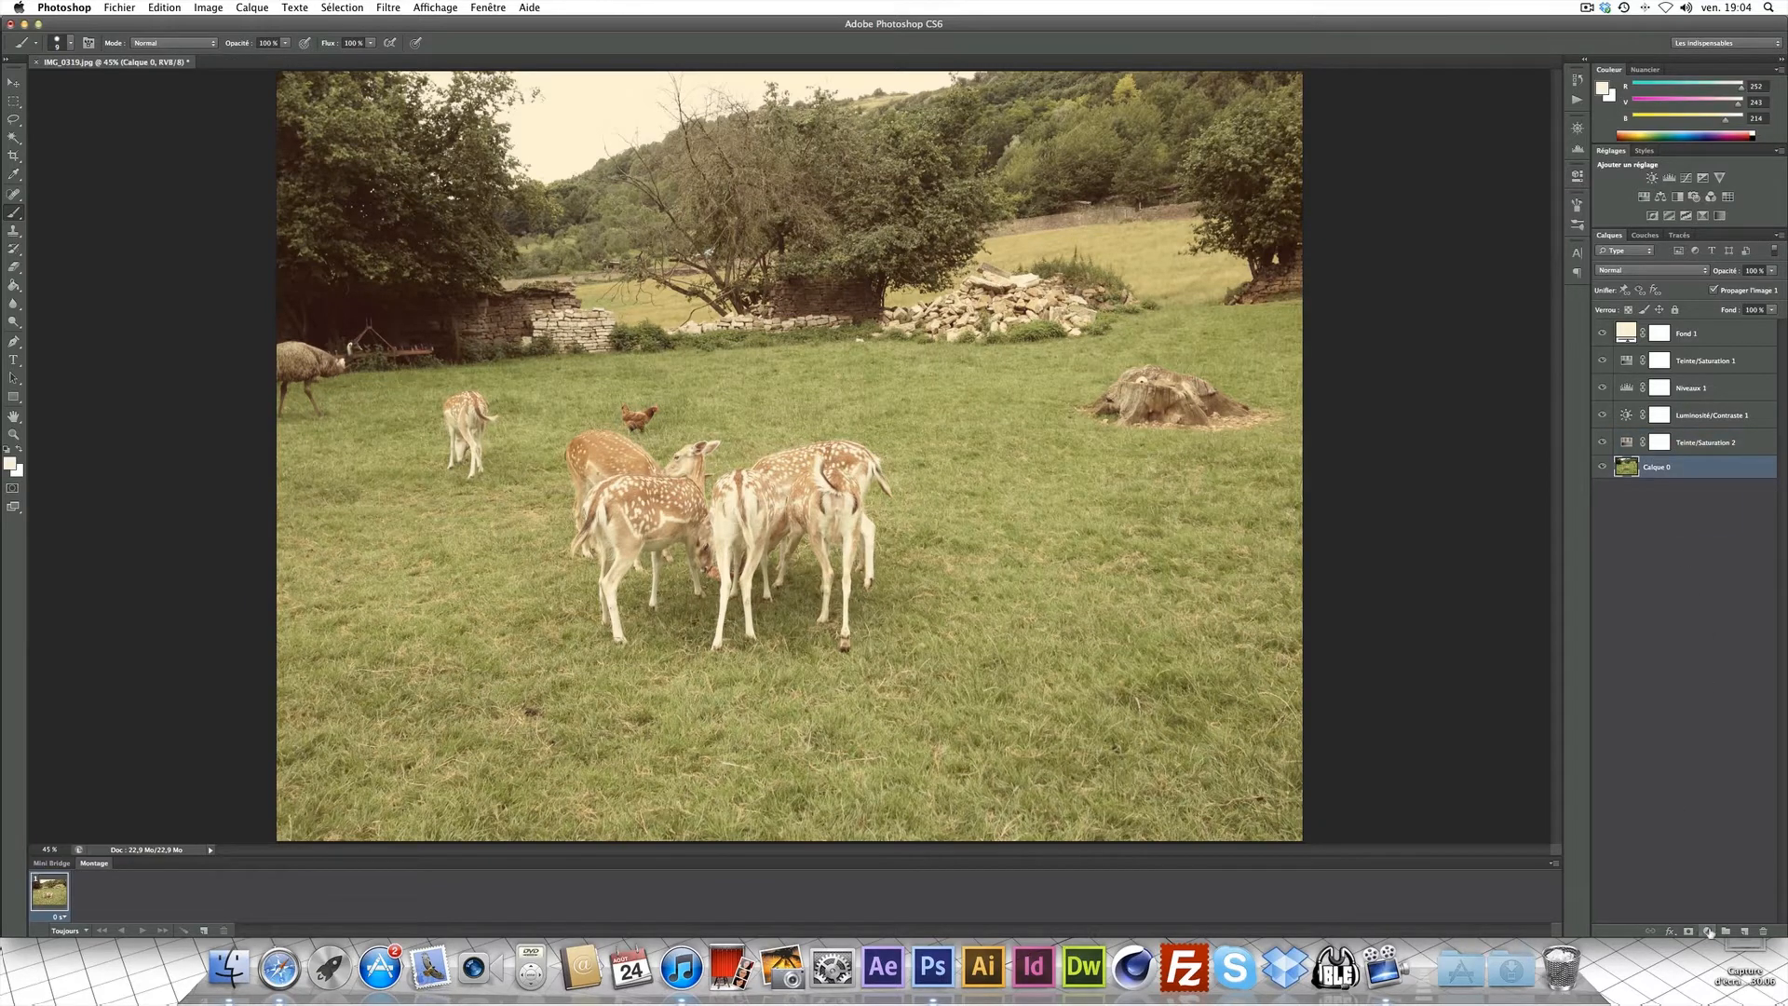
{"action": "left_click", "coordinate": [1707, 932]}
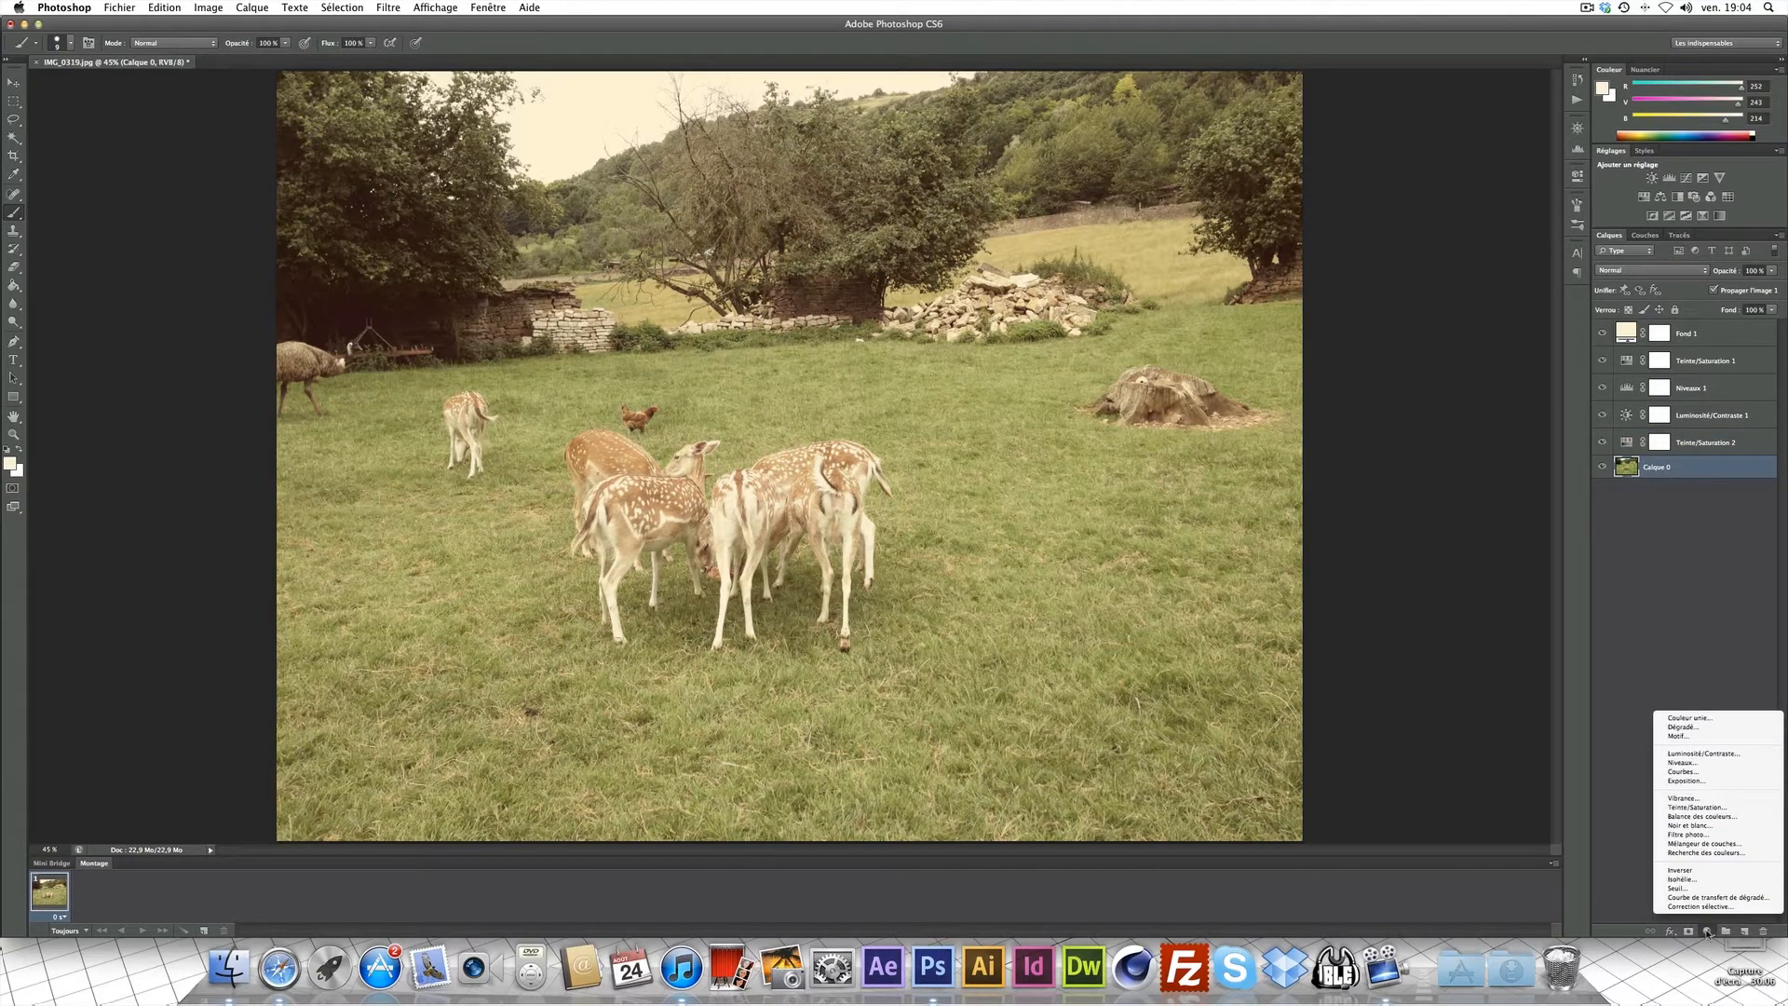
{"action": "left_click", "coordinate": [1710, 763]}
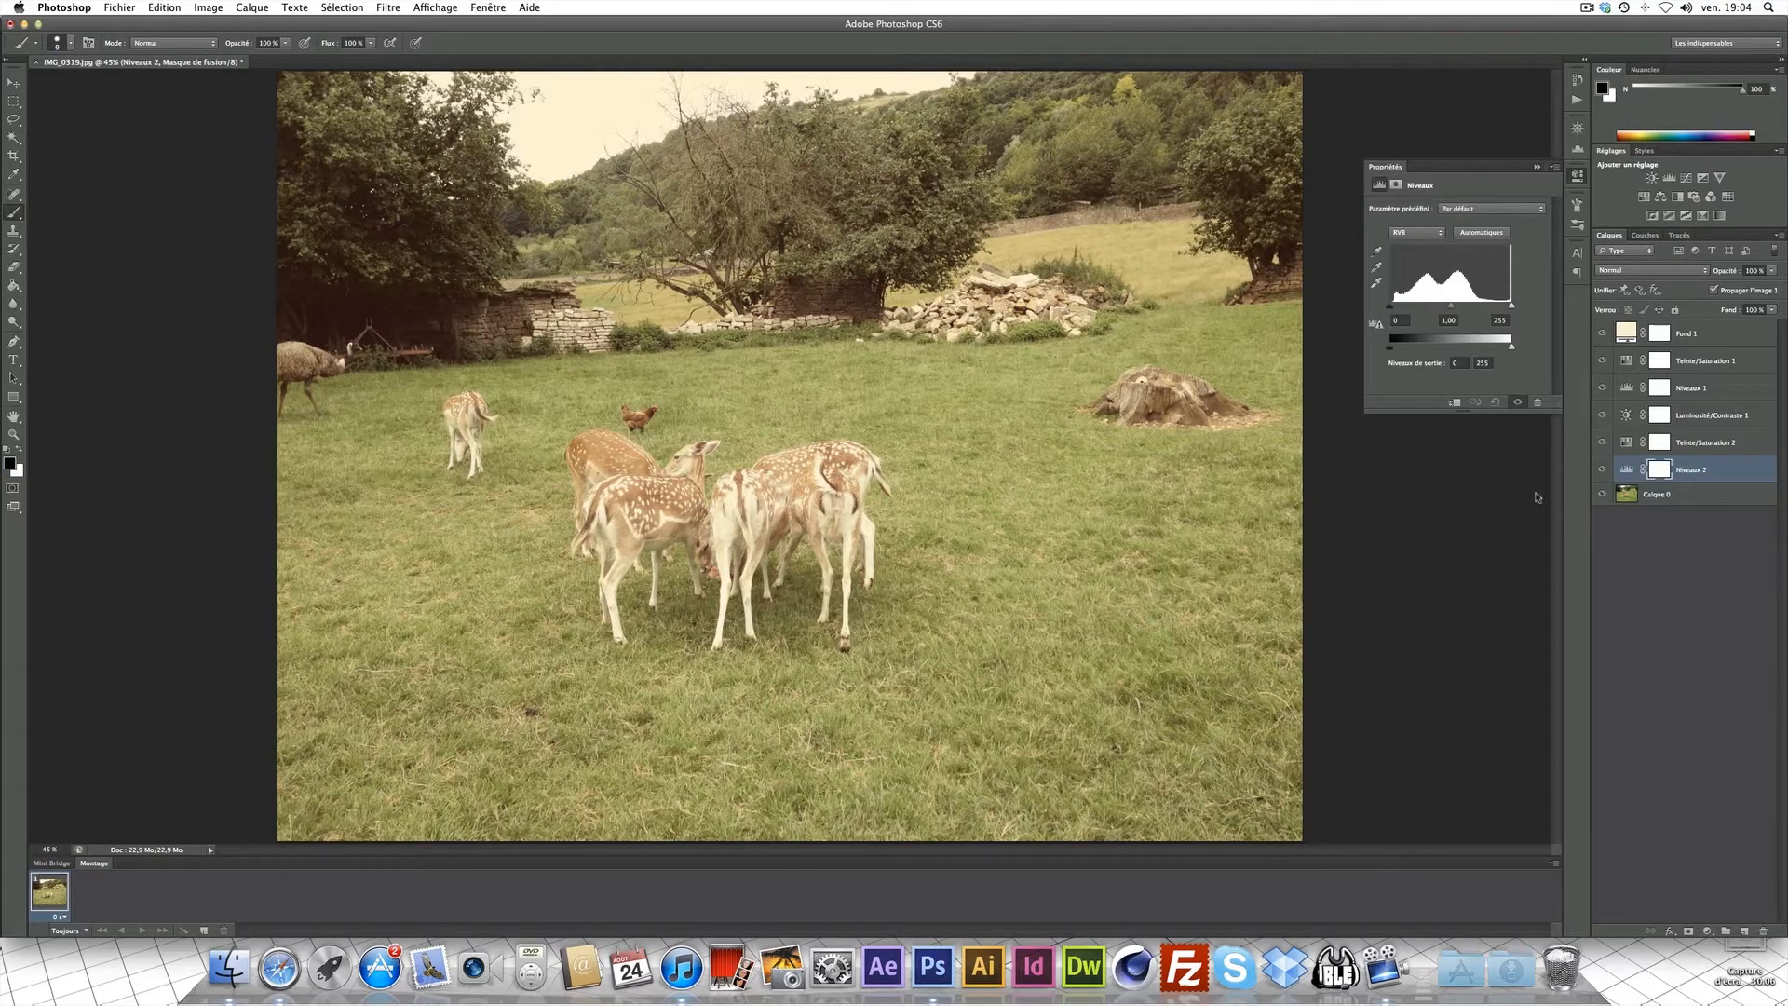
{"action": "left_click", "coordinate": [1444, 320]}
{"action": "type", "text": "0,9"}
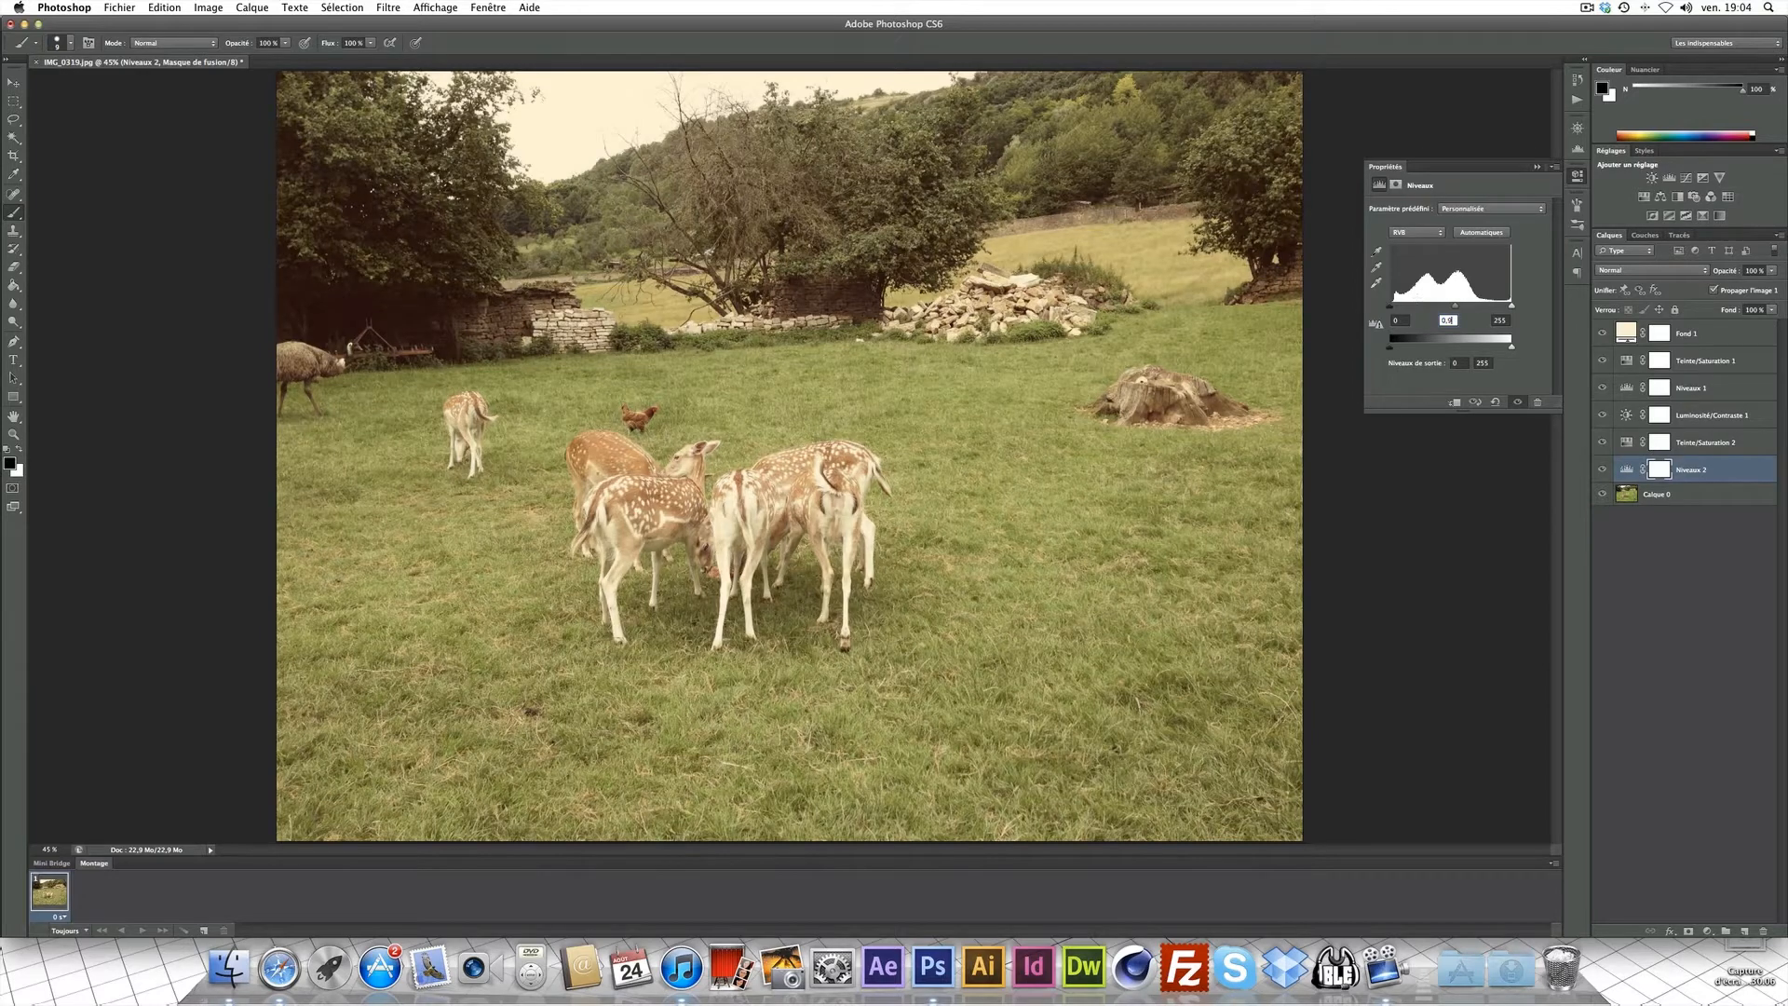
{"action": "type", "text": "2"}
{"action": "left_click", "coordinate": [1500, 321]}
{"action": "type", "text": "235"}
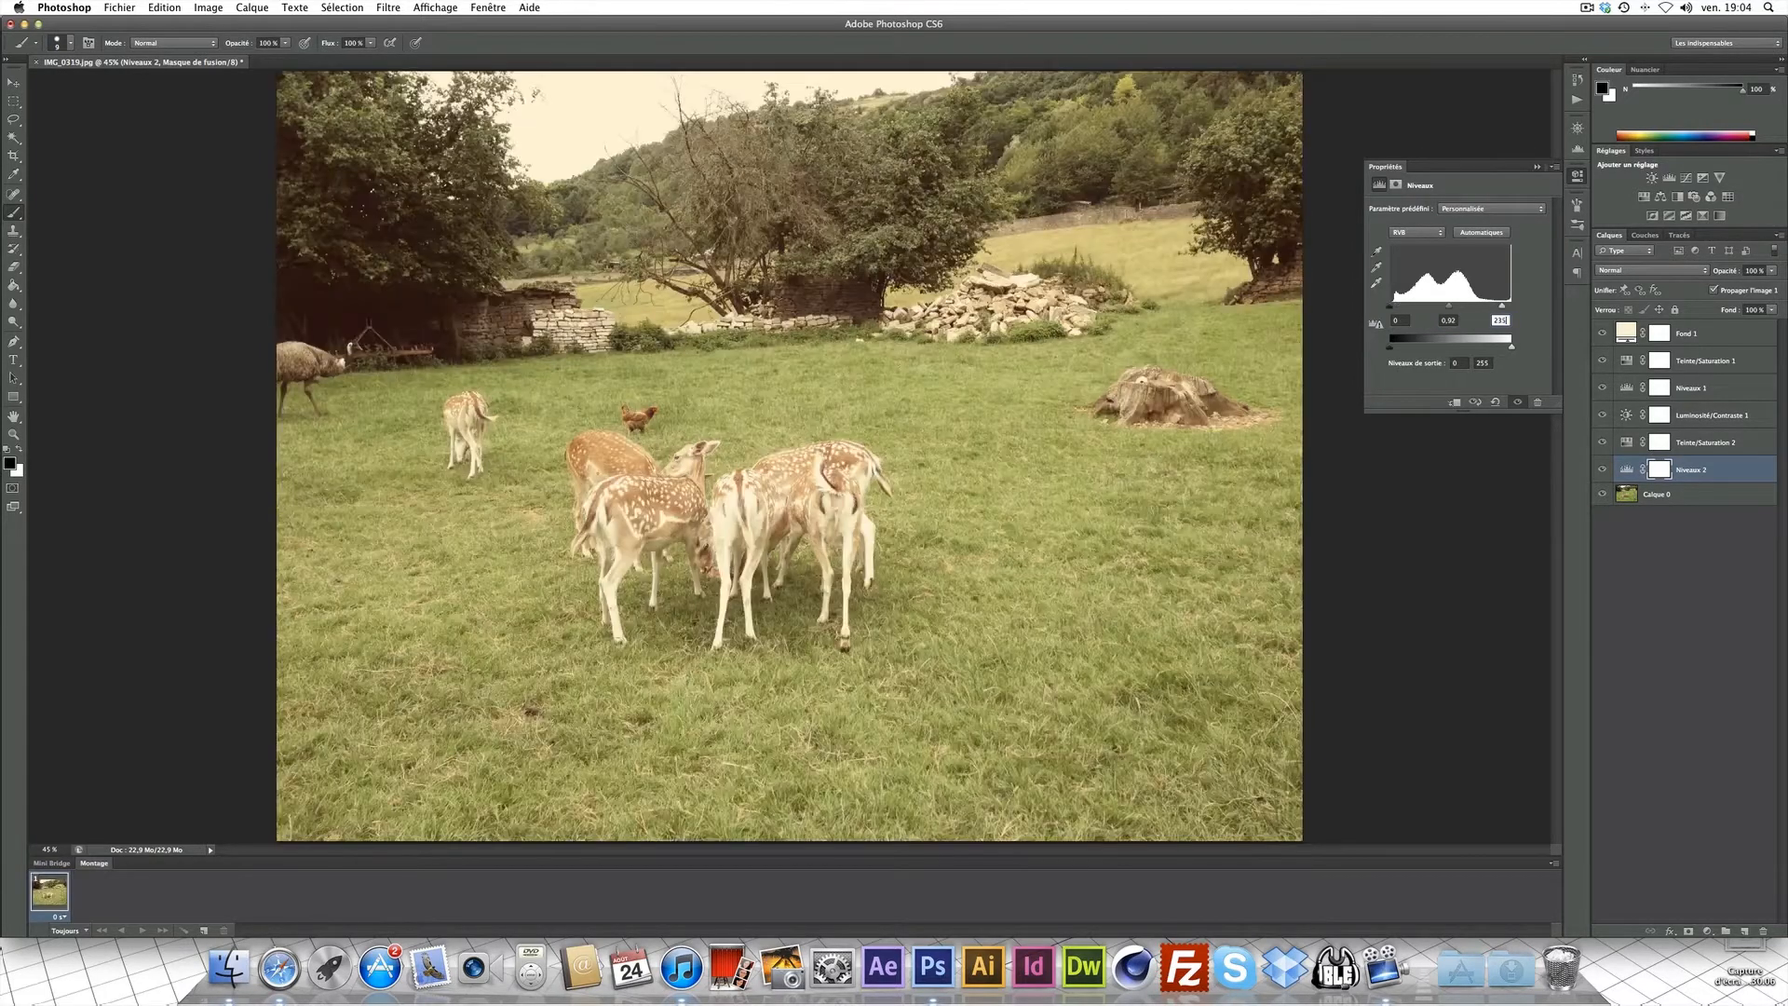
{"action": "left_click", "coordinate": [1579, 170]}
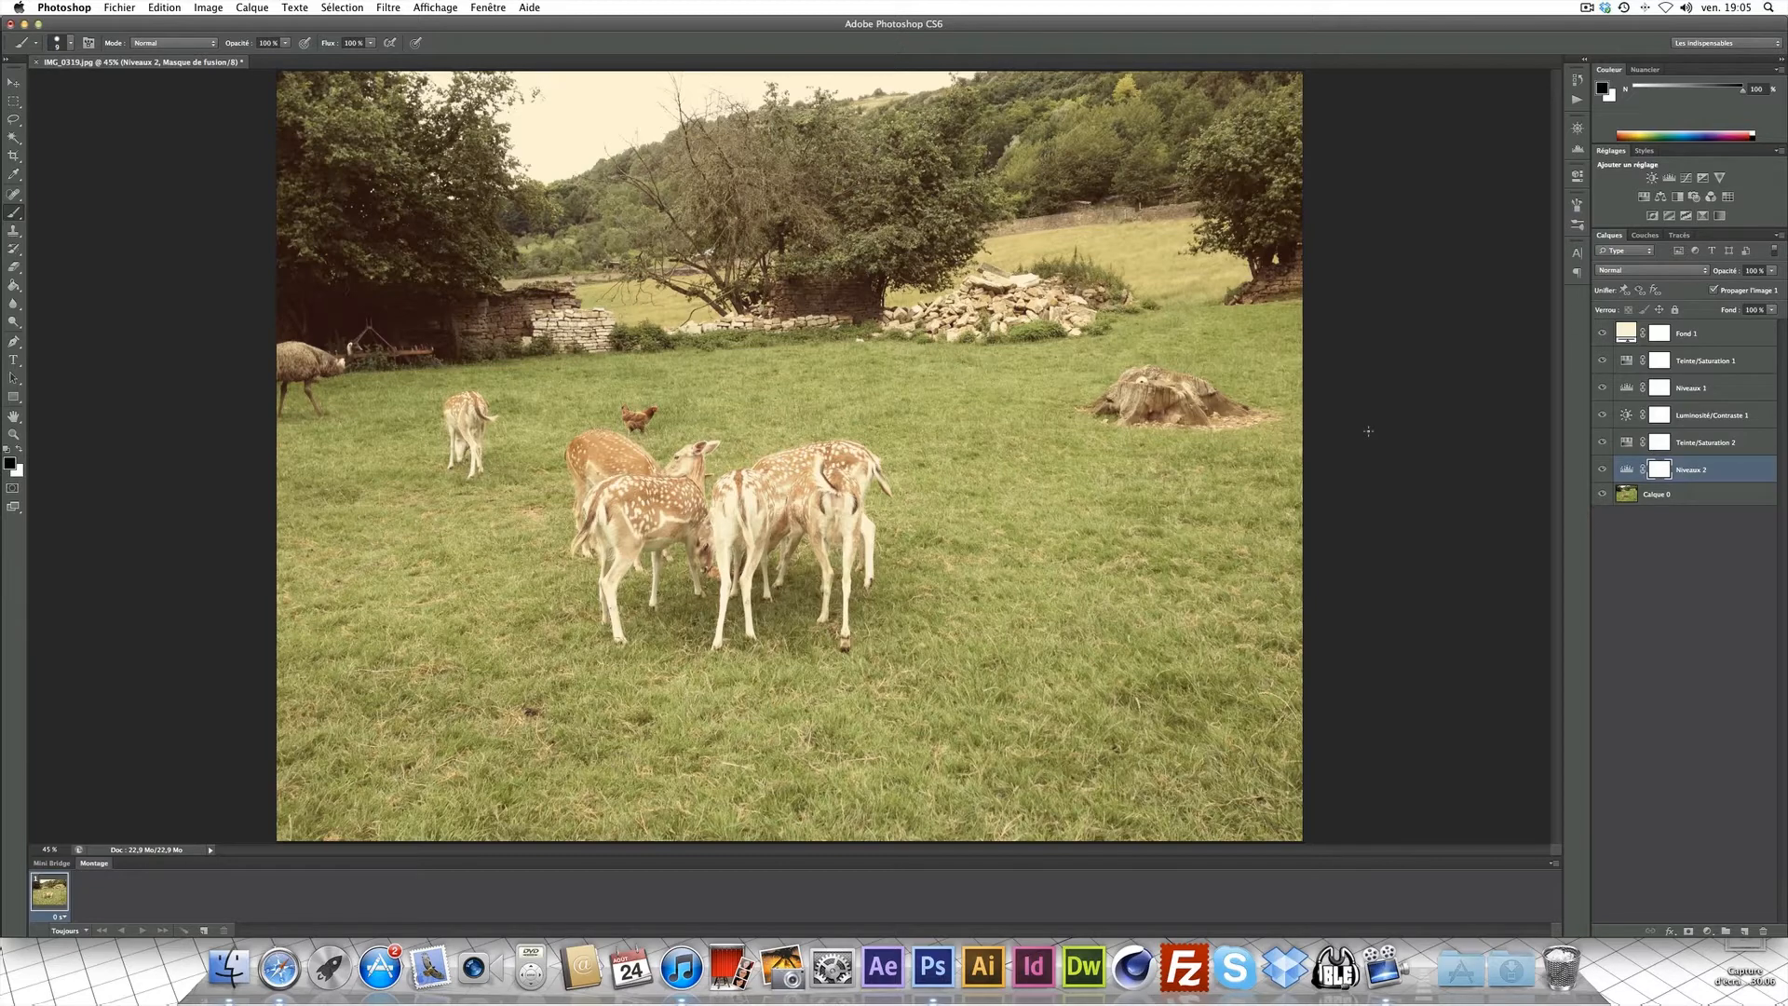
- Merge all layers, from the Calque 0 photo layer up to the Fond 1 fill layer, into a single layer
{"action": "left_click", "coordinate": [1700, 497]}
{"action": "left_click", "coordinate": [1720, 345], "text": "shift"}
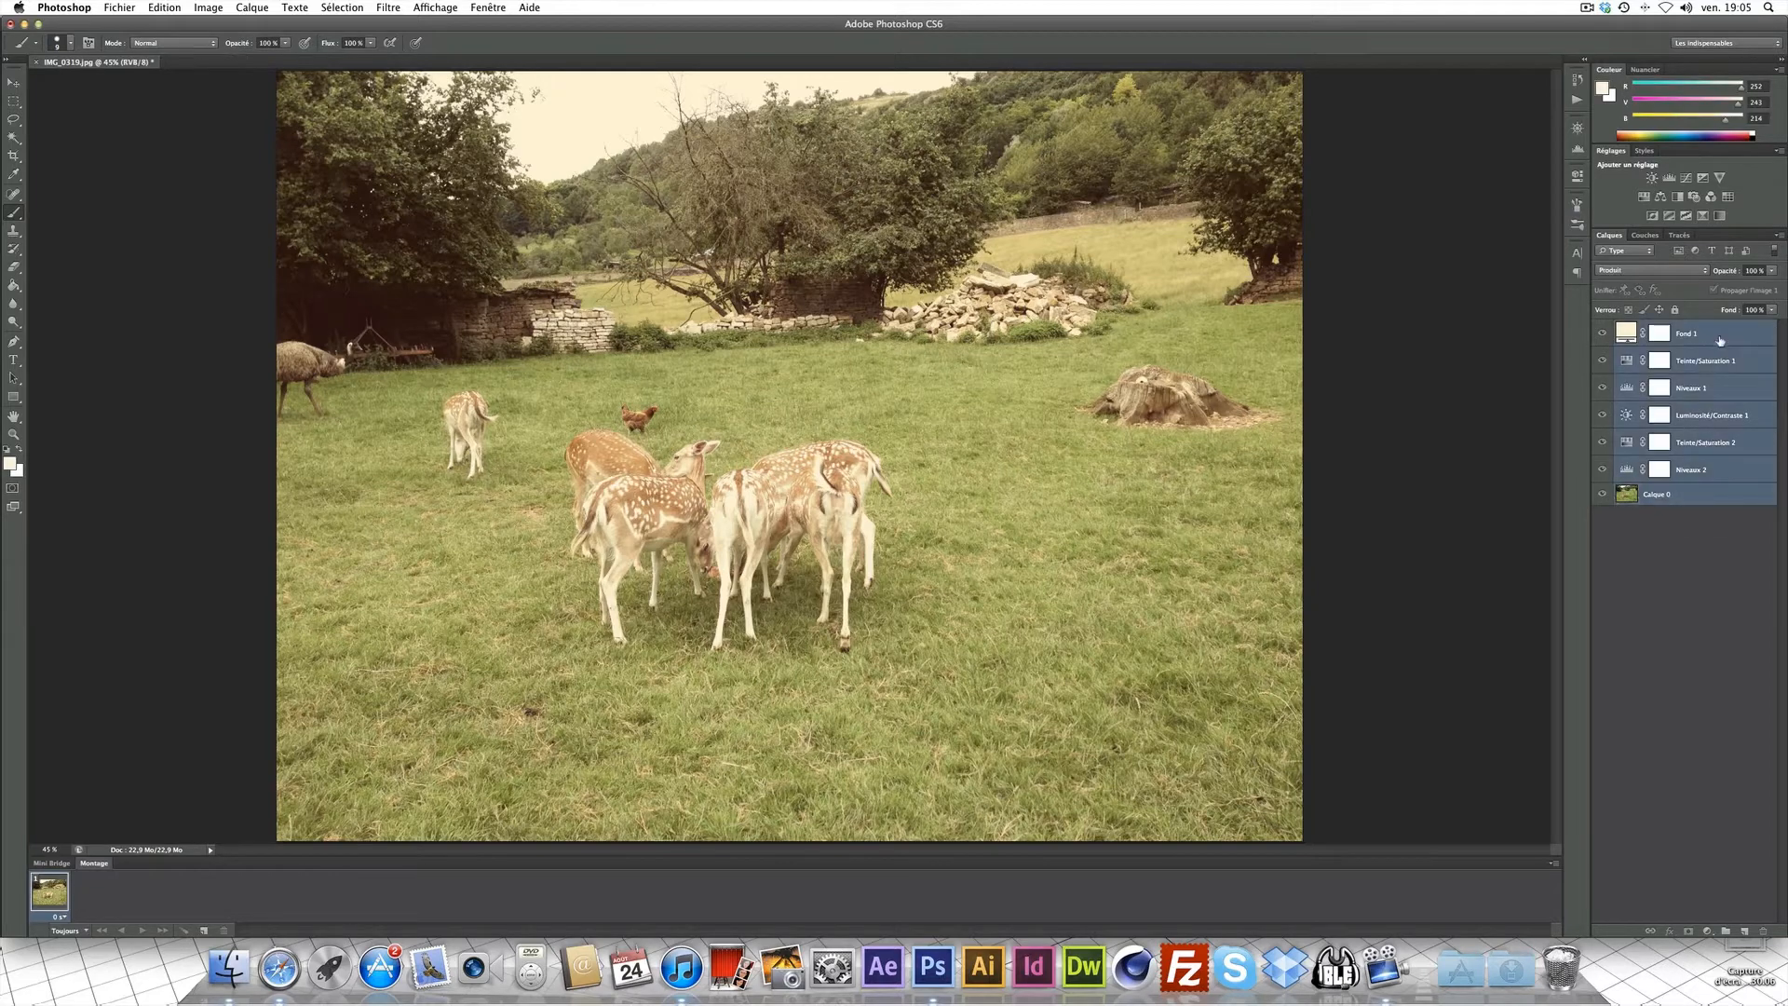
{"action": "right_click", "coordinate": [1712, 395]}
{"action": "left_click", "coordinate": [1658, 686]}
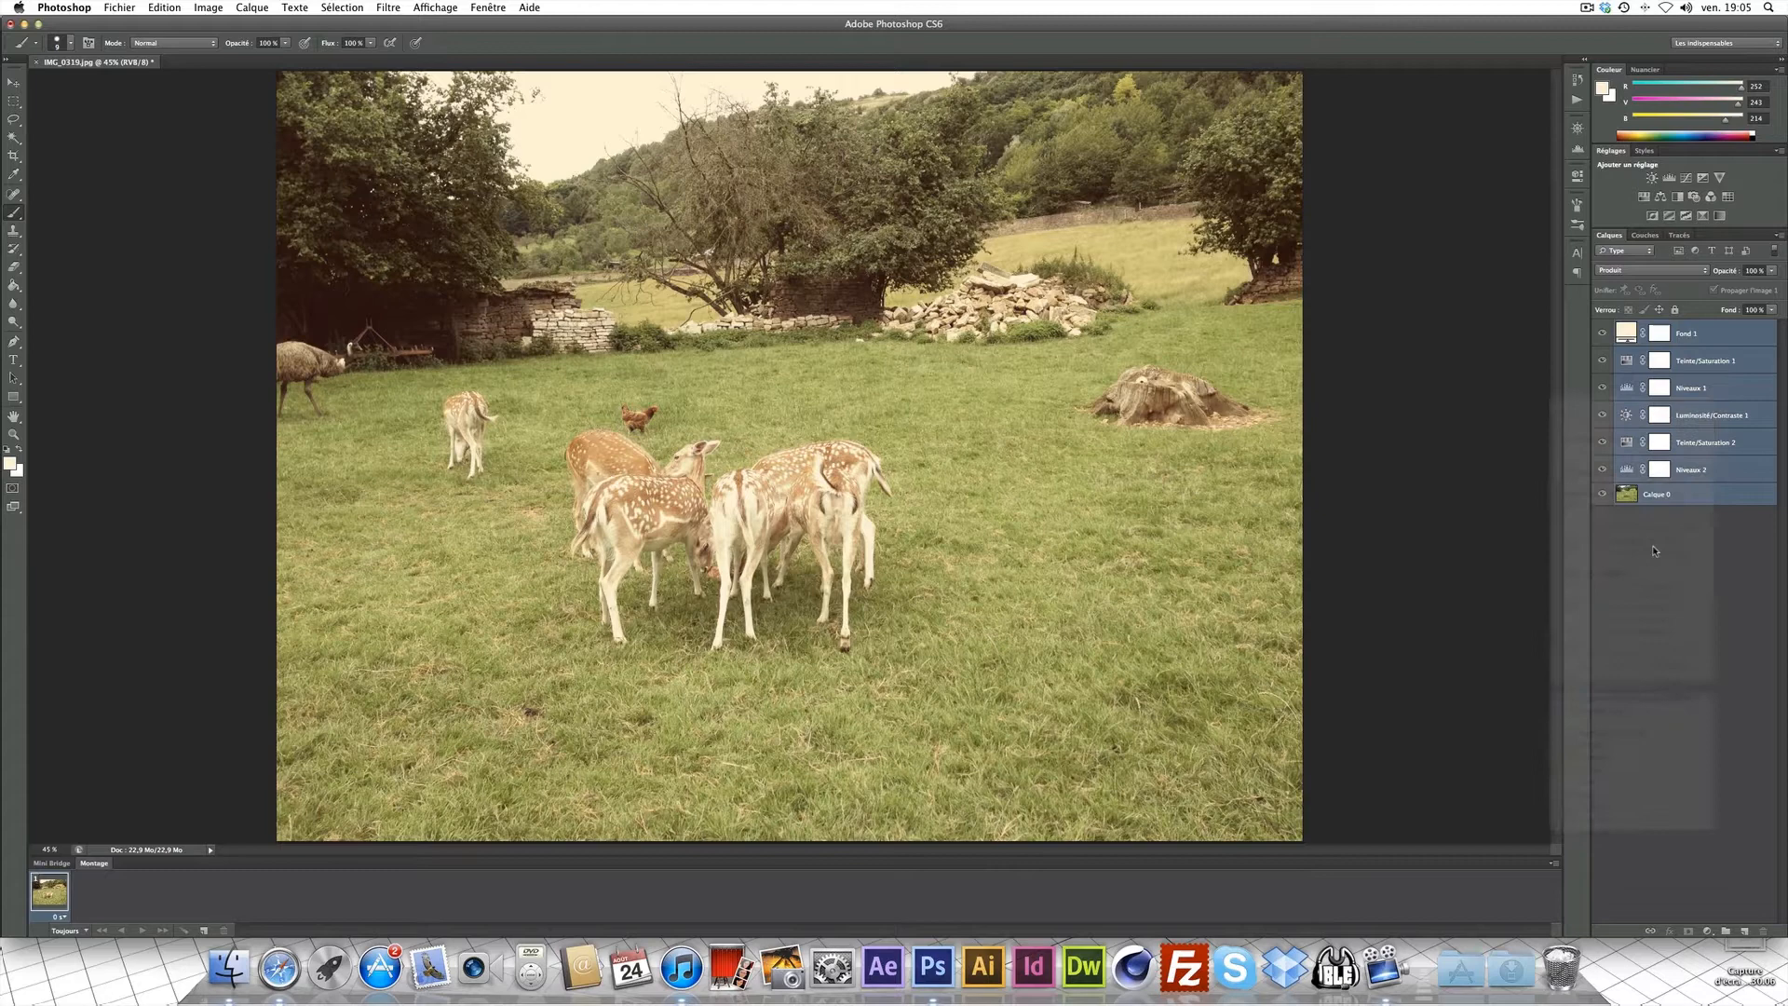
- Stop recording the Earlybird script and collapse its list of recorded commands
{"action": "left_click", "coordinate": [1577, 99]}
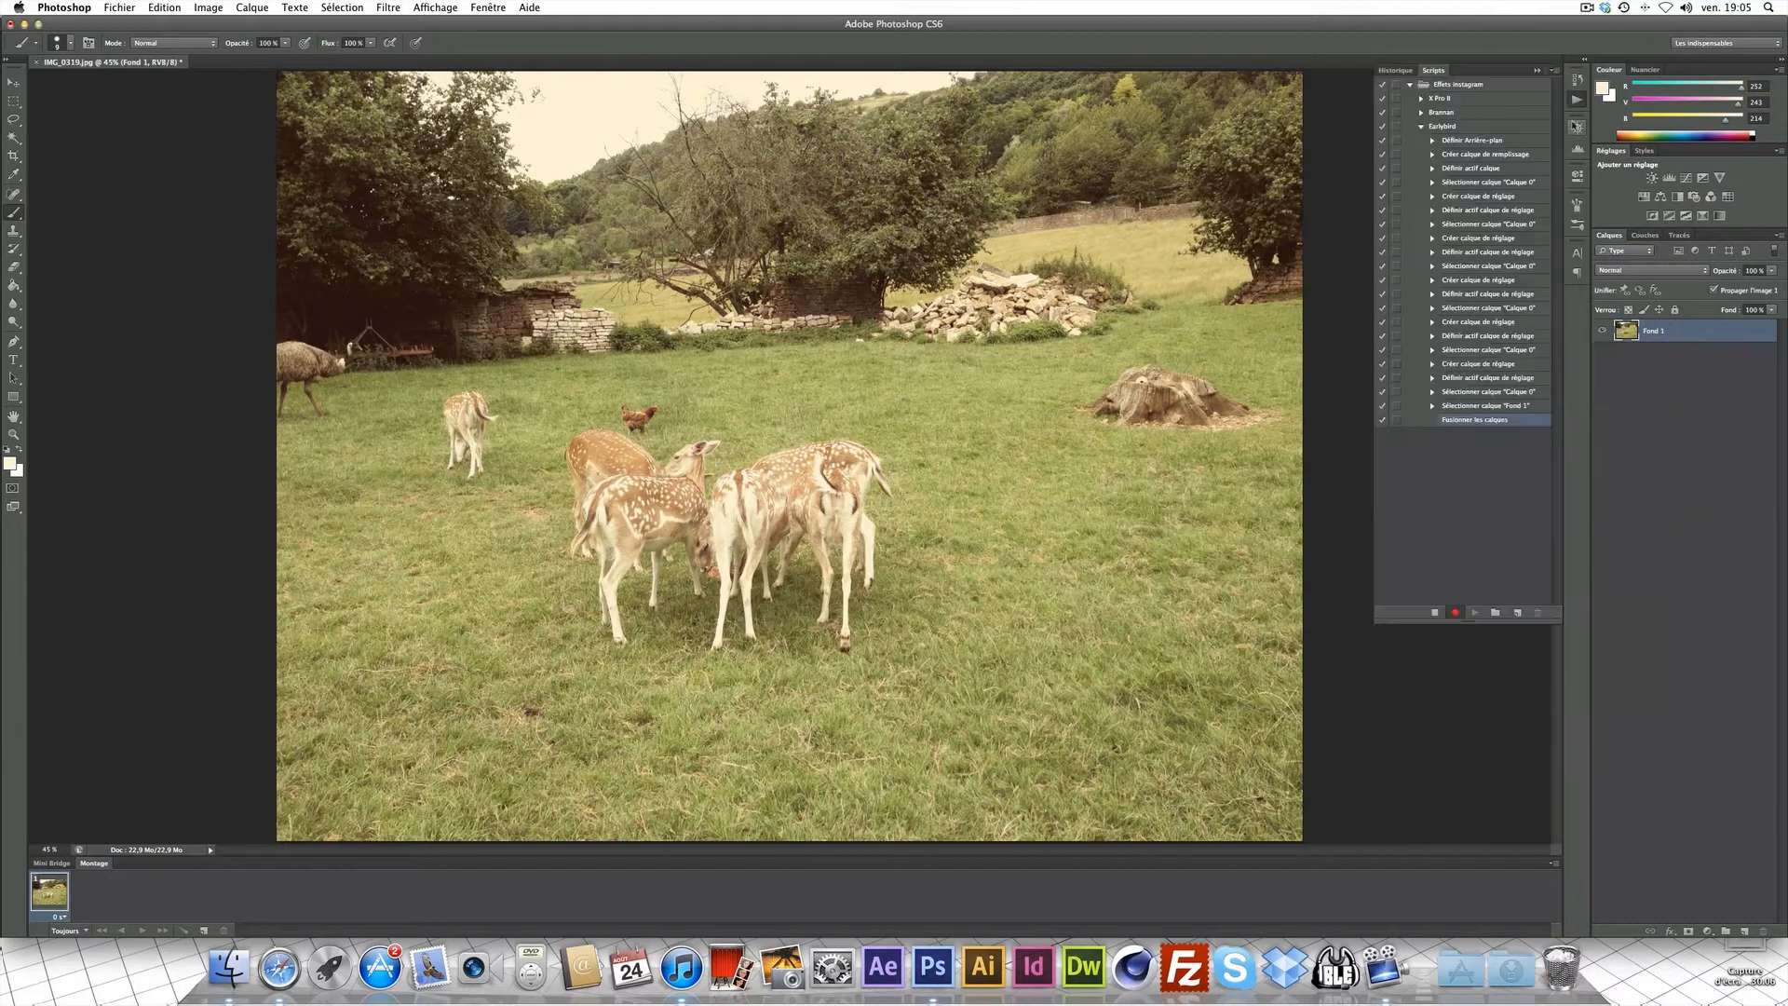
{"action": "left_click", "coordinate": [1434, 612]}
{"action": "left_click", "coordinate": [1421, 126]}
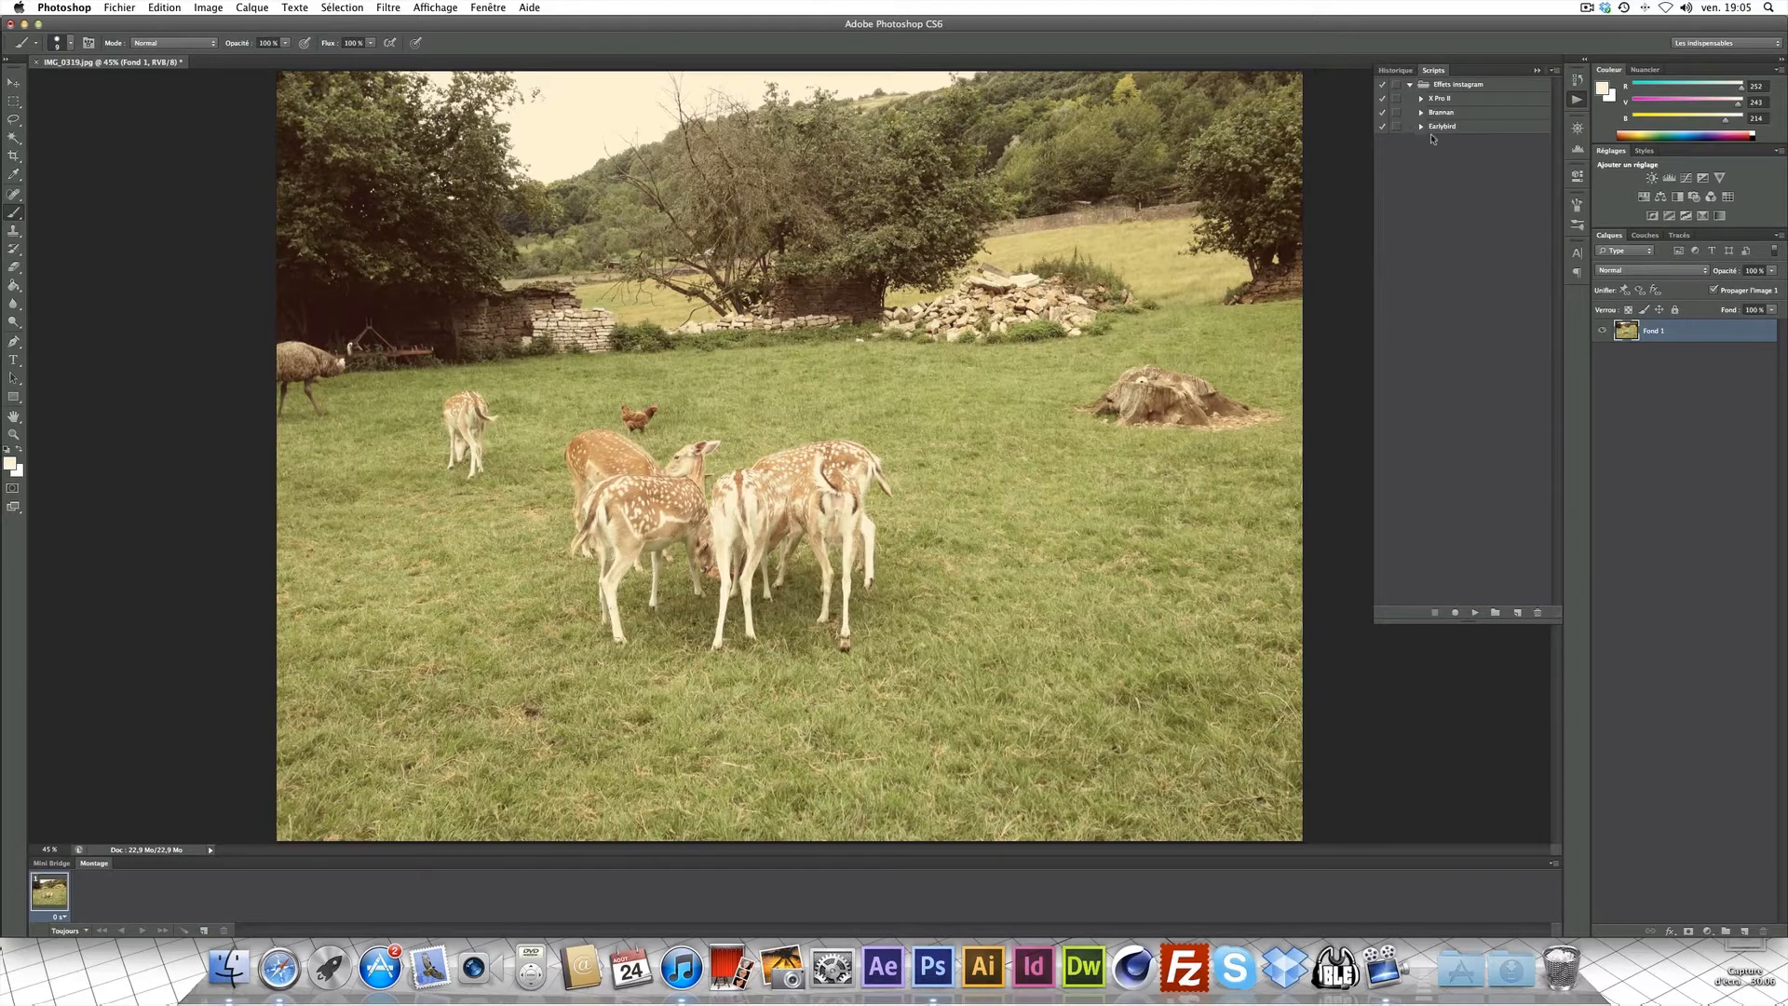
{"action": "left_click", "coordinate": [1439, 88]}
{"action": "left_click", "coordinate": [1517, 613]}
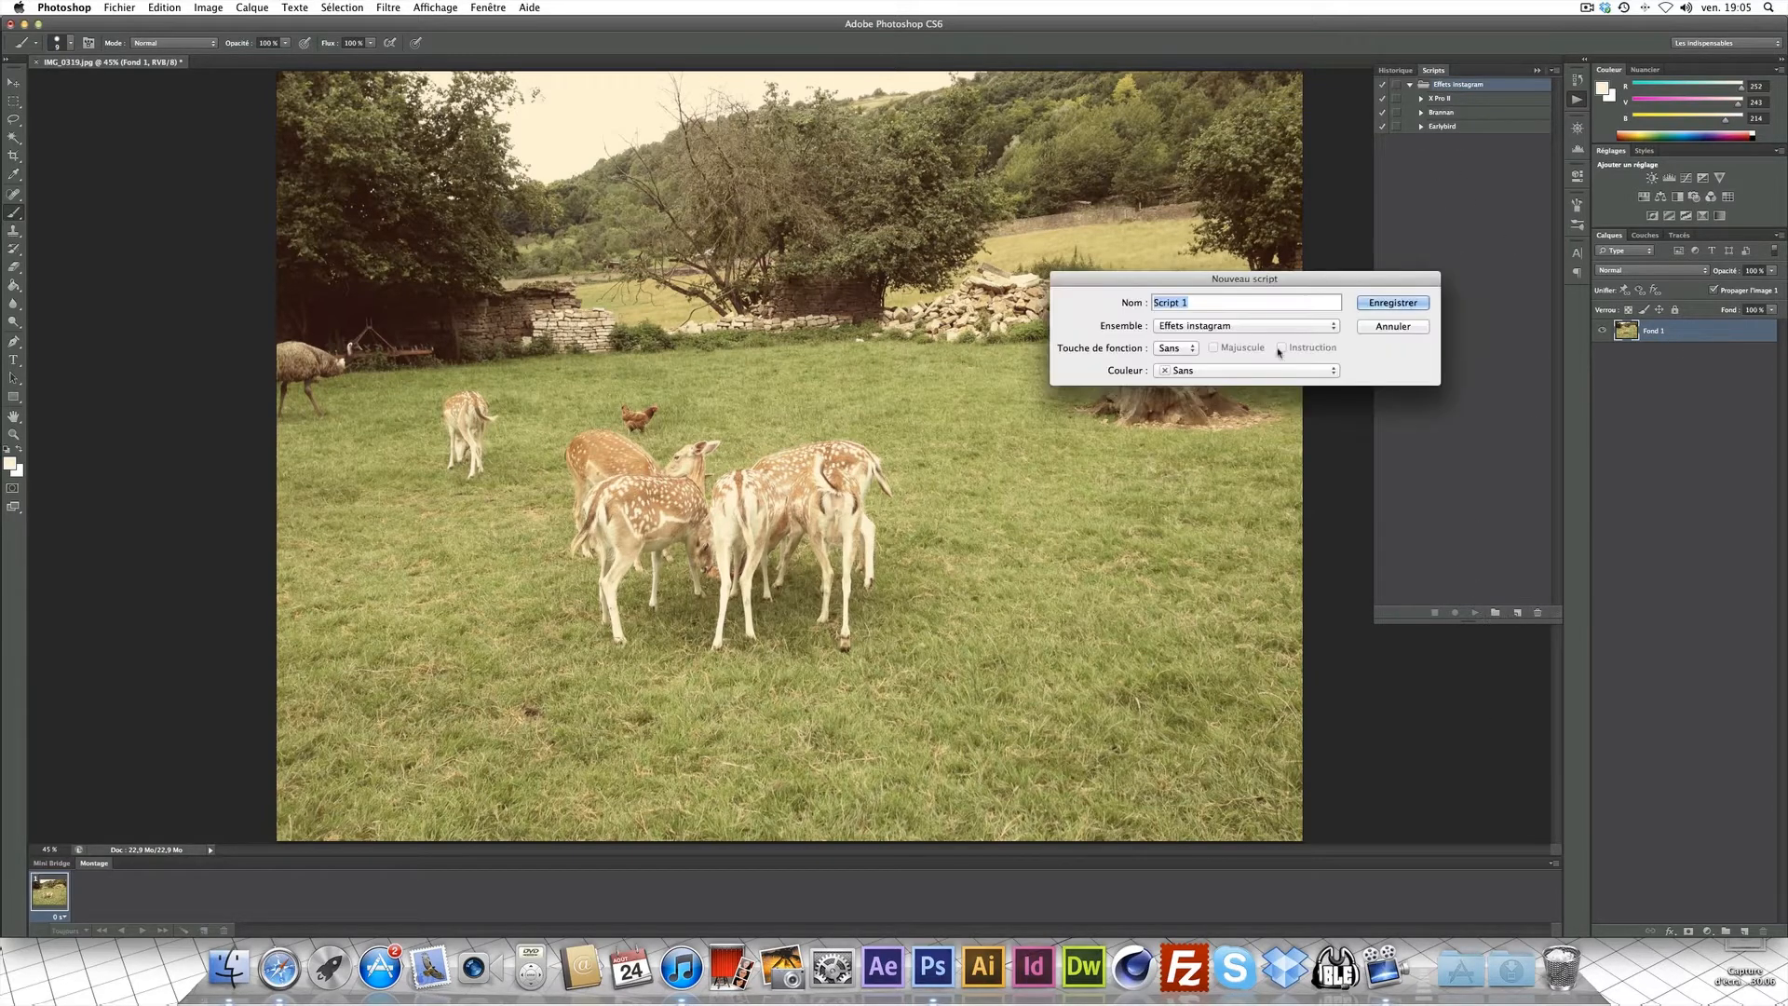
{"action": "type", "text": "Gotham"}
{"action": "key", "text": "Return"}
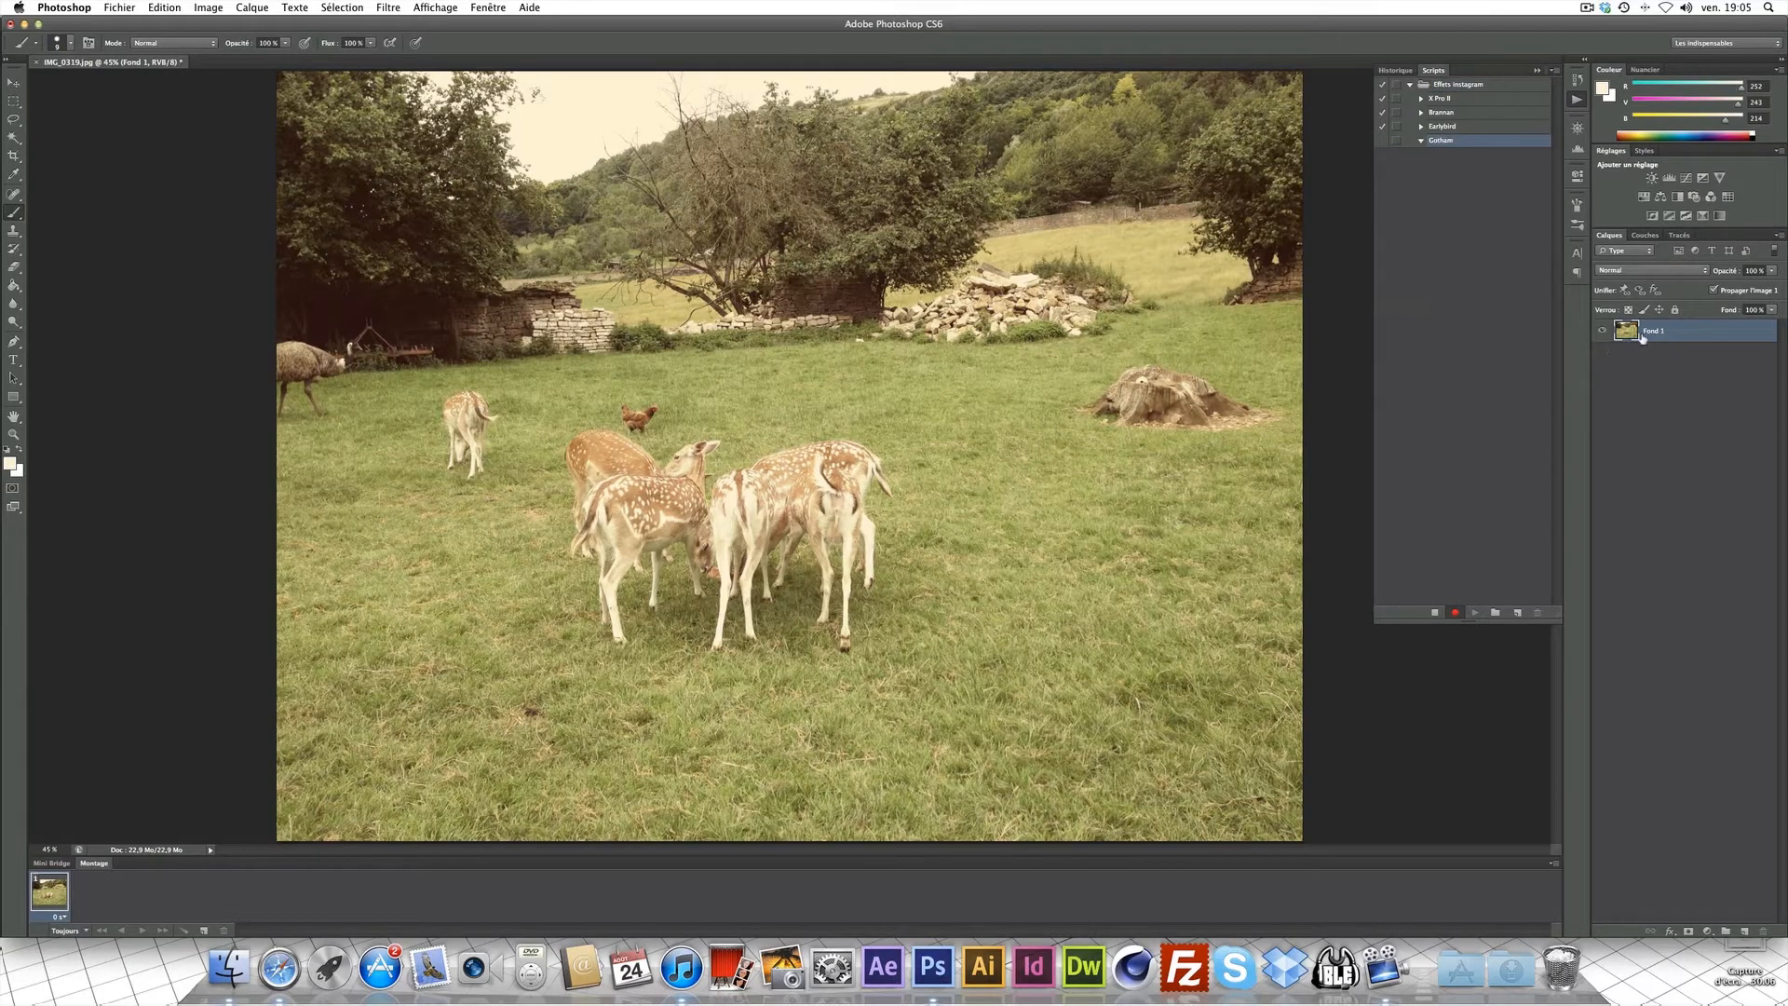
{"action": "key", "text": "super+z"}
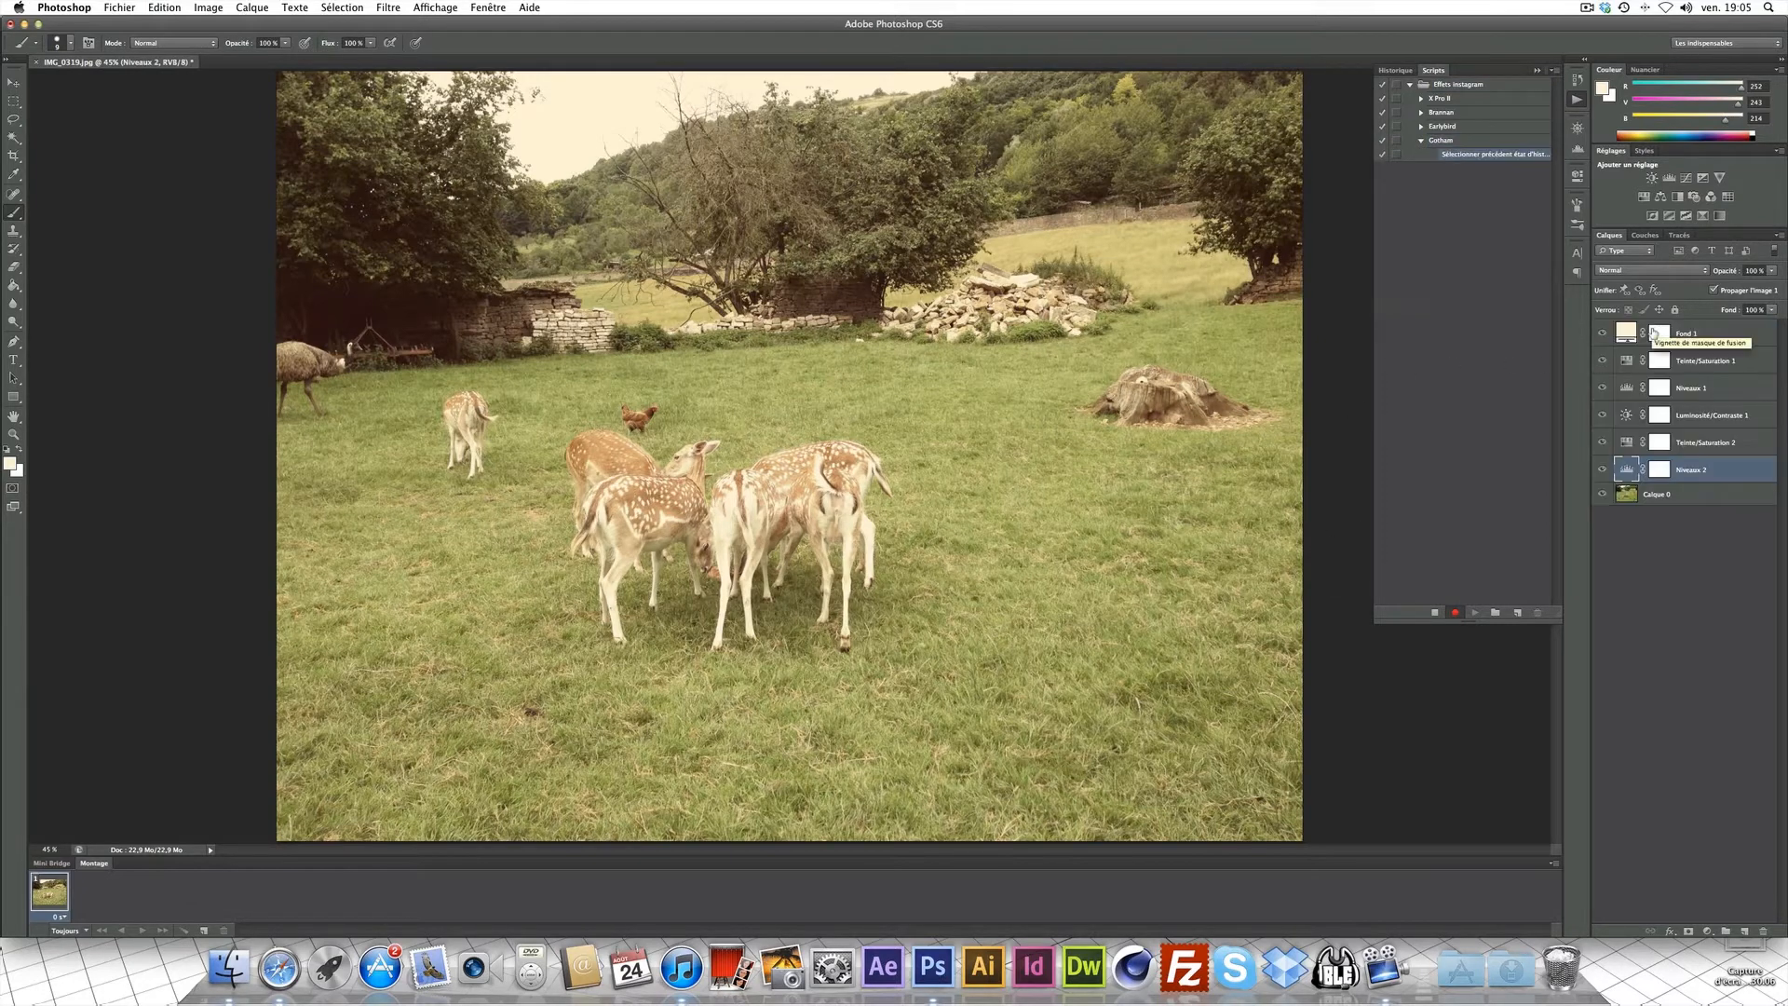
{"action": "key", "text": "alt+super+z"}
{"action": "key", "text": "alt+super+z"}
{"action": "key", "text": "alt+super+z"}
{"action": "key", "text": "alt+super+z"}
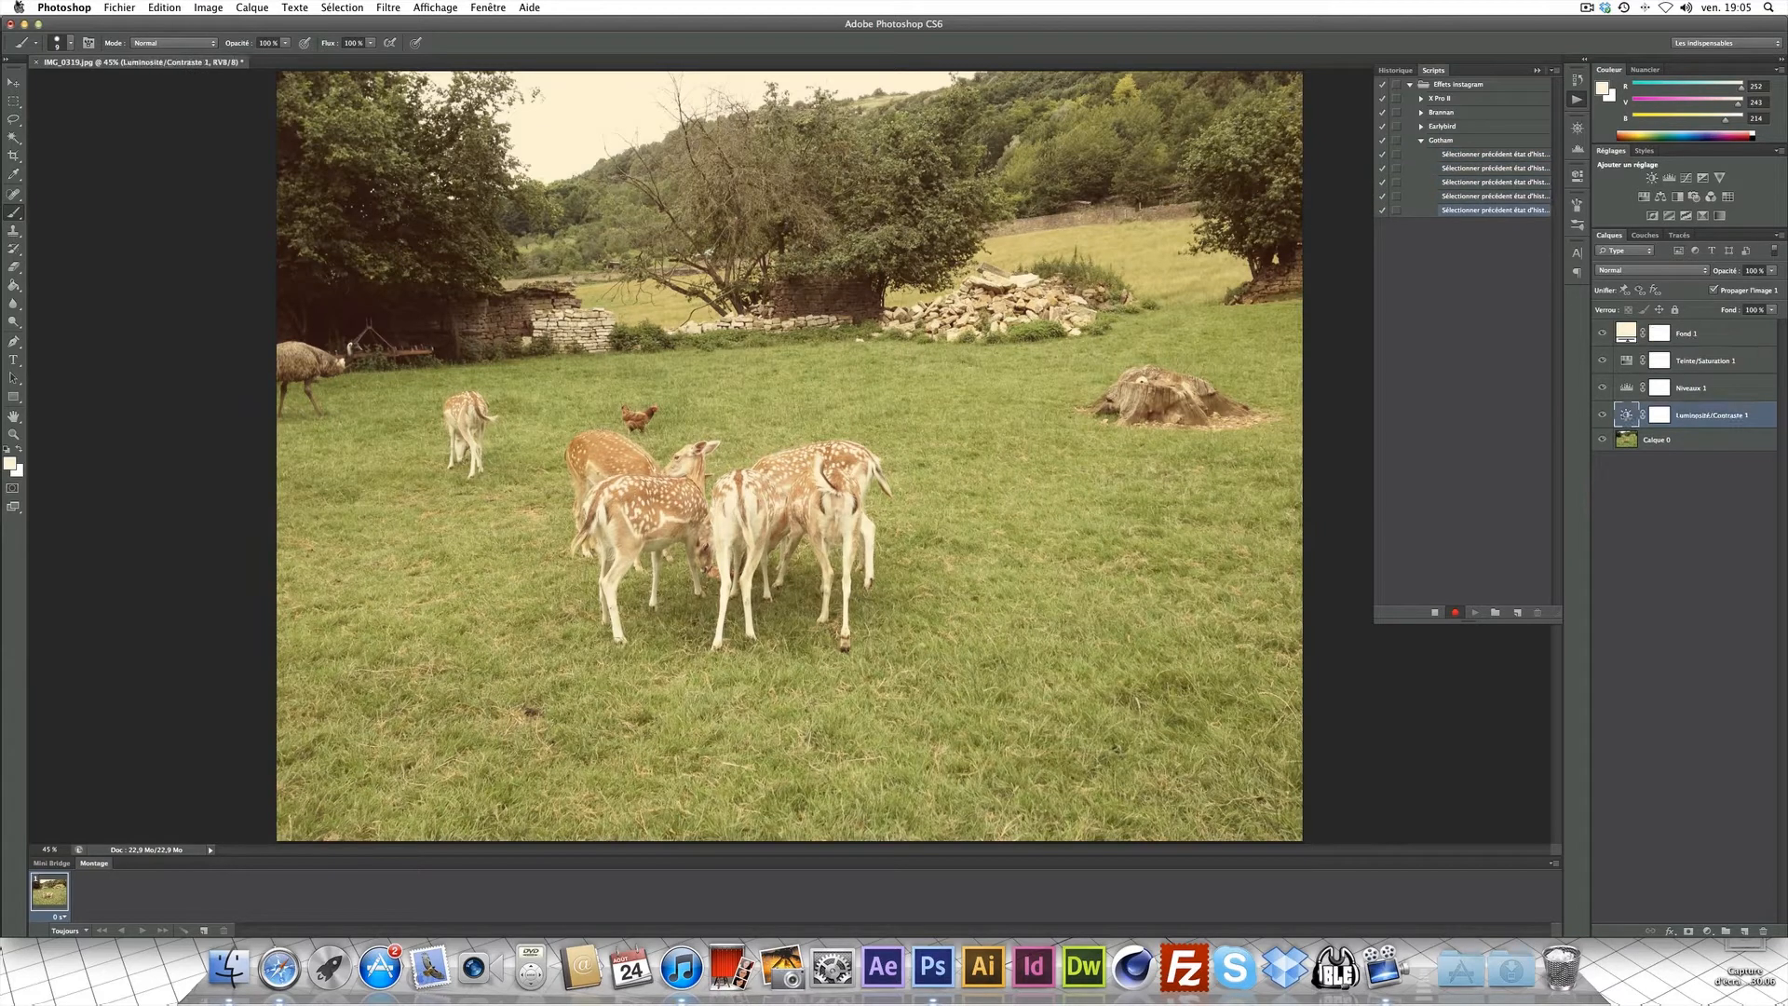
{"action": "left_click", "coordinate": [1441, 140]}
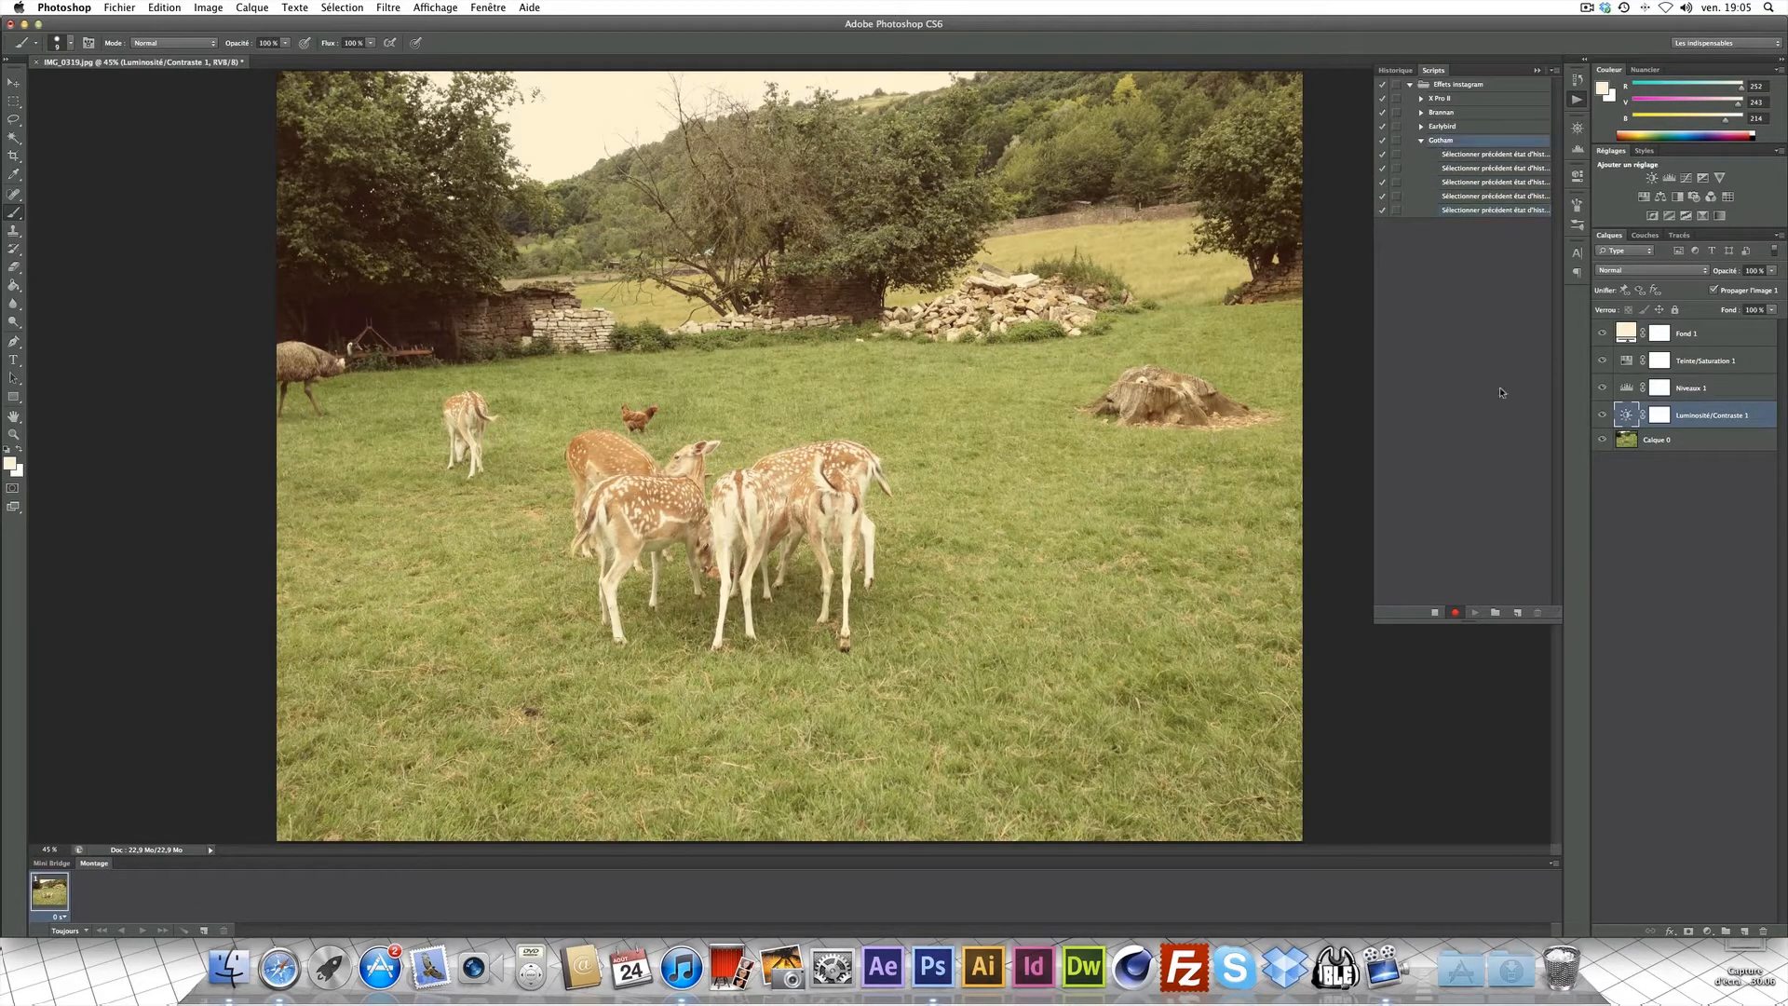
{"action": "left_click", "coordinate": [1435, 612]}
{"action": "left_click", "coordinate": [1539, 613]}
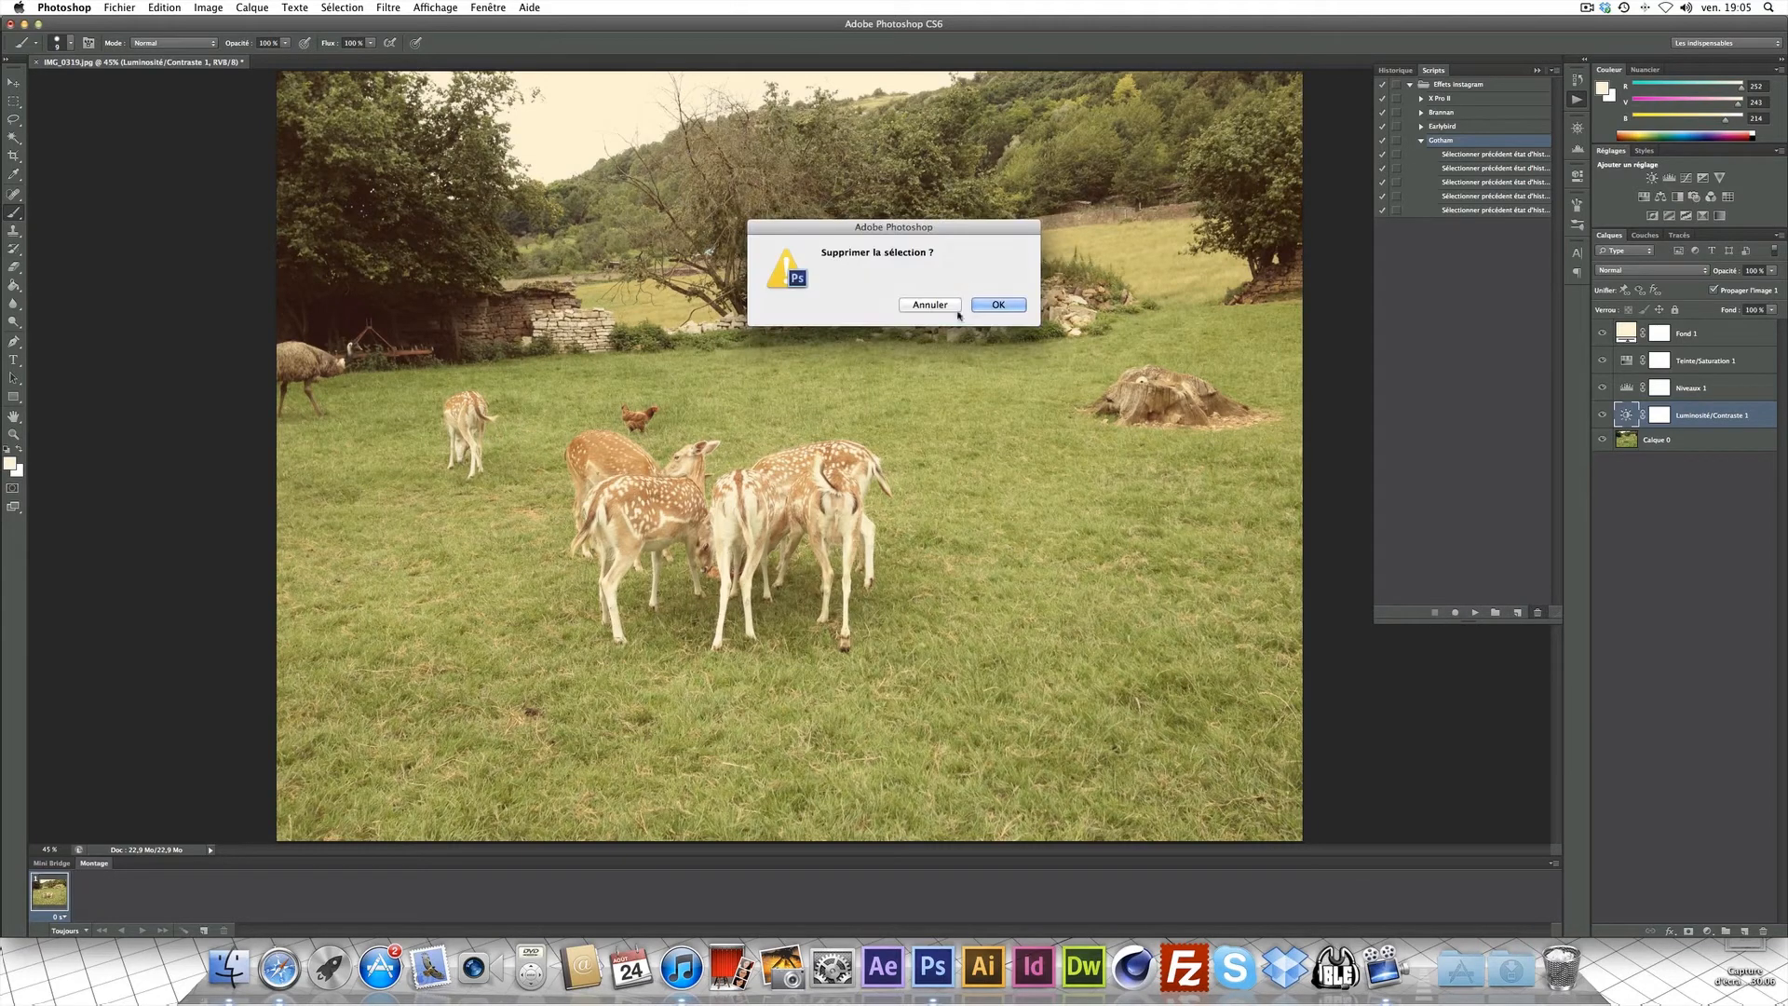
{"action": "left_click", "coordinate": [992, 305]}
- Revert the photo to its original version with only the background layer (Arrière-plan)
{"action": "key", "text": "BackSpace"}
{"action": "key", "text": "BackSpace"}
{"action": "key", "text": "BackSpace"}
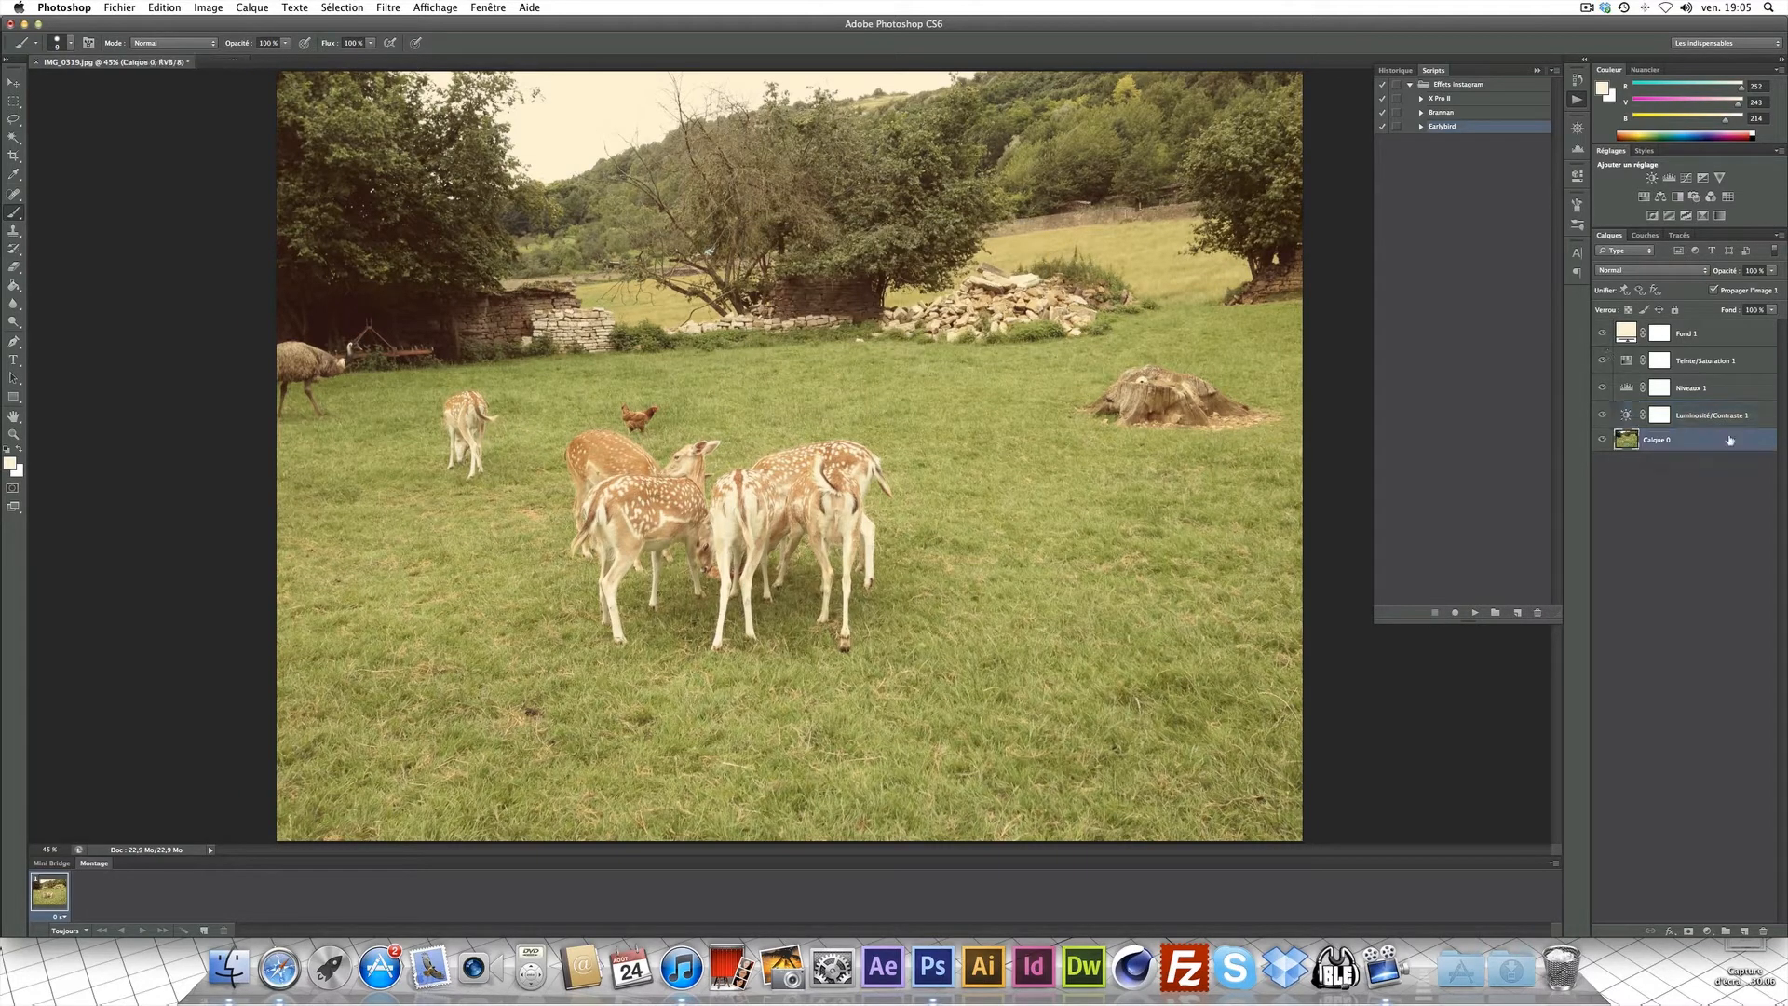
{"action": "key", "text": "F12"}
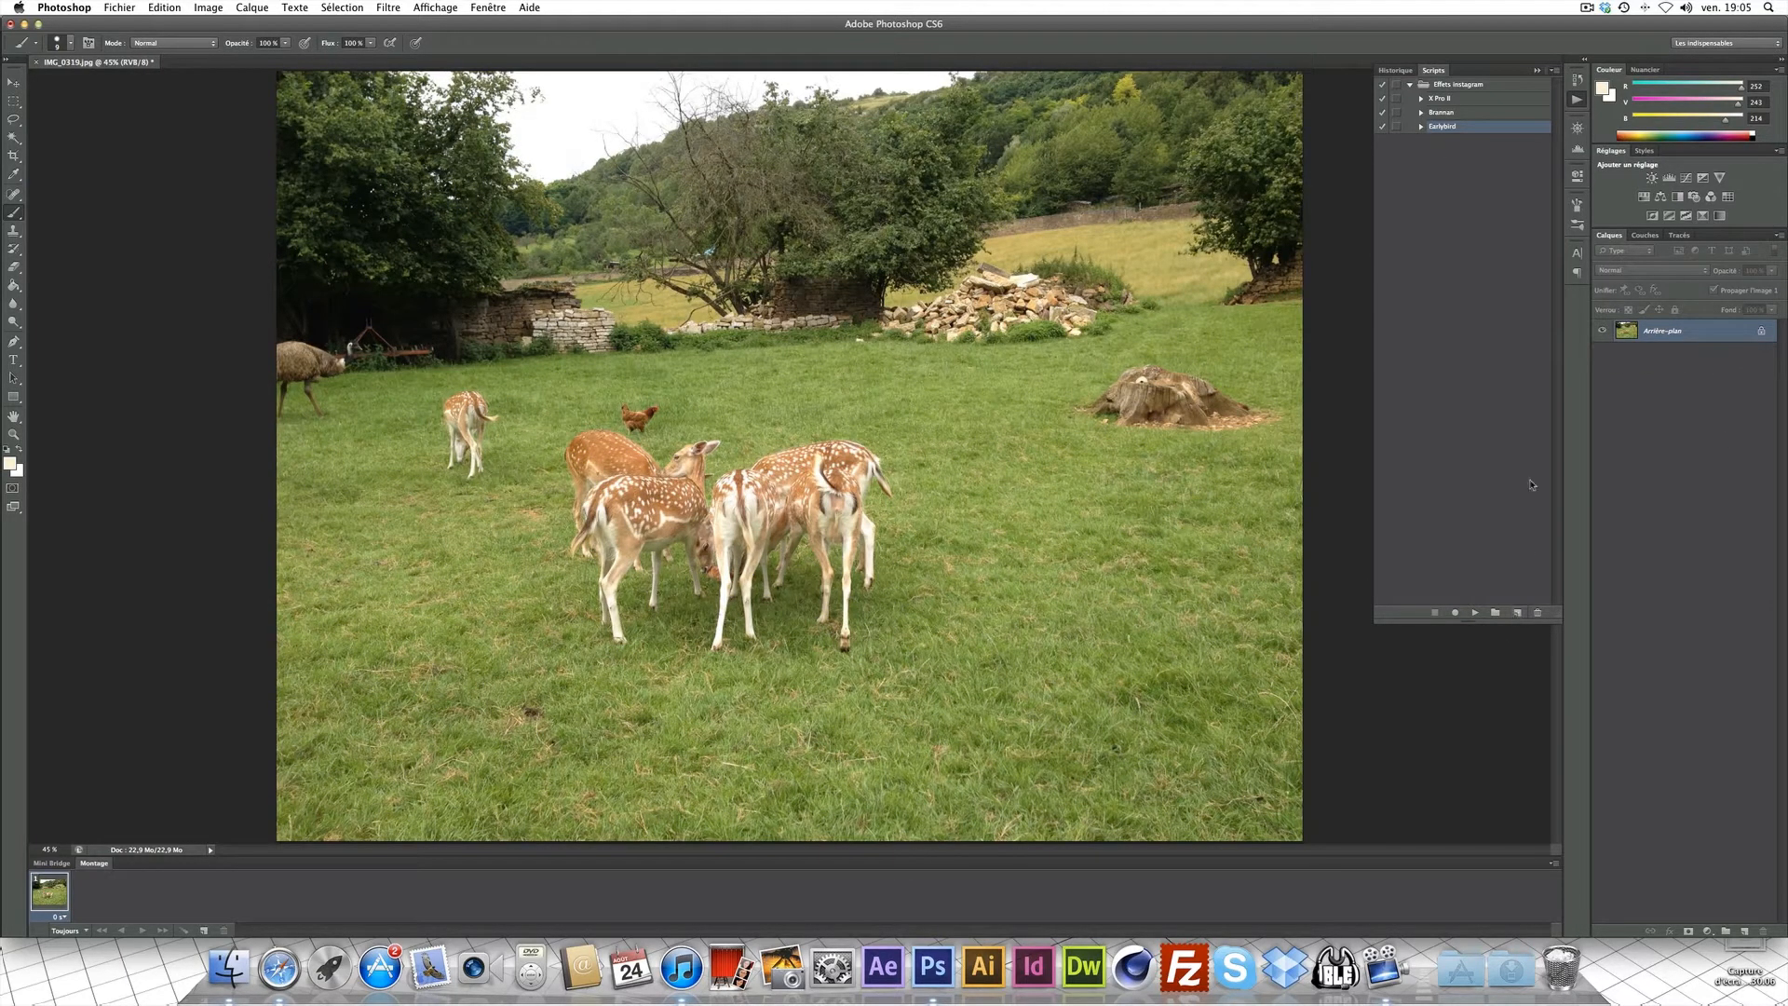
- Start recording a new script named Gotham in the Effets Instagram set and convert the background into the layer Calque 0
{"action": "left_click", "coordinate": [1460, 86]}
{"action": "left_click", "coordinate": [1517, 613]}
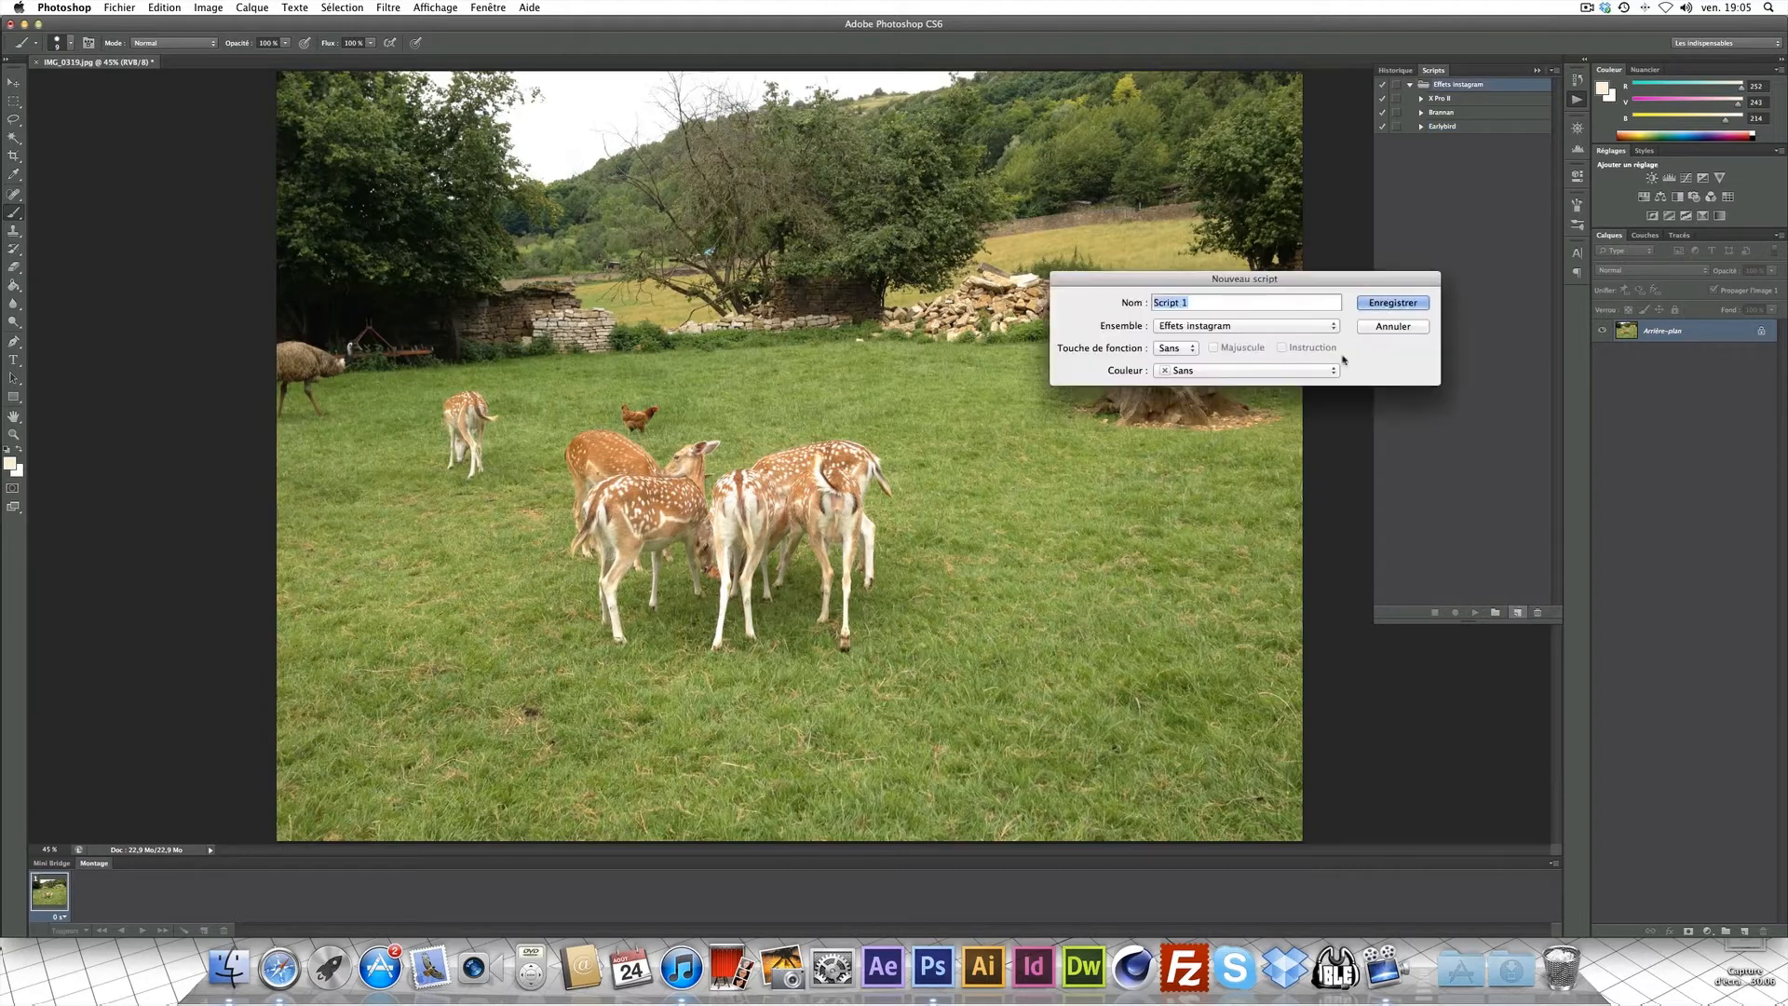
{"action": "type", "text": "Gotham"}
{"action": "key", "text": "Return"}
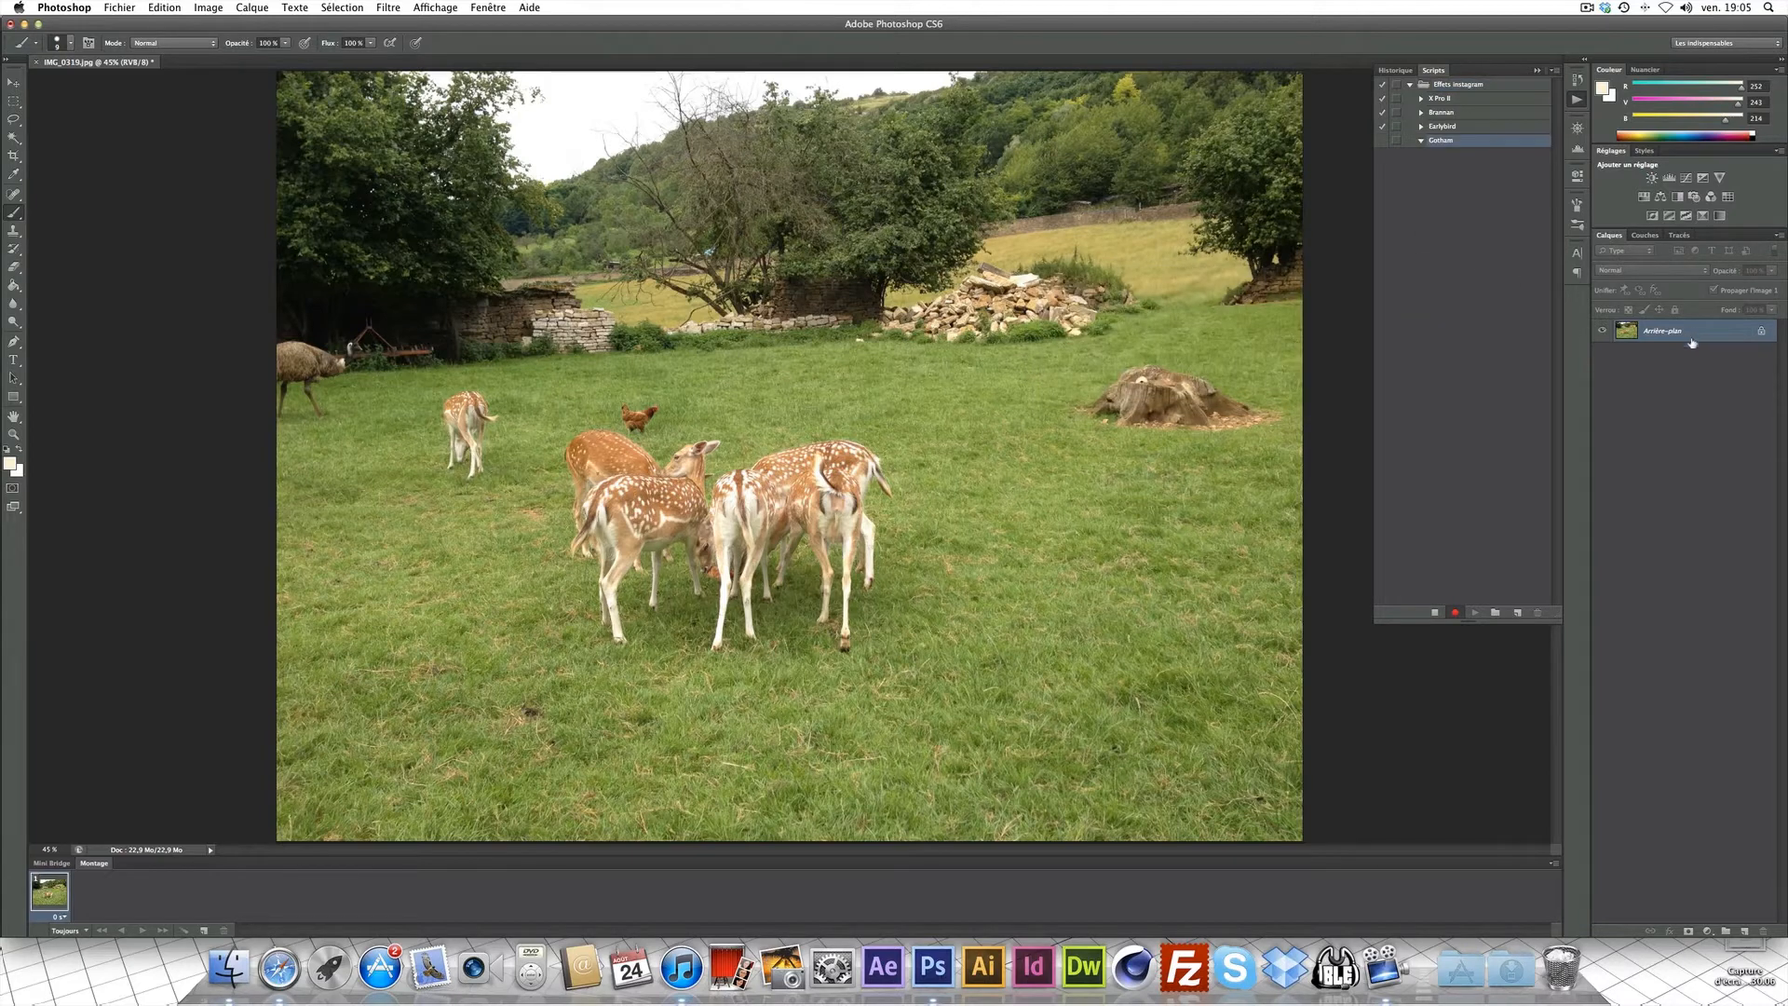
{"action": "double_click", "coordinate": [1720, 335]}
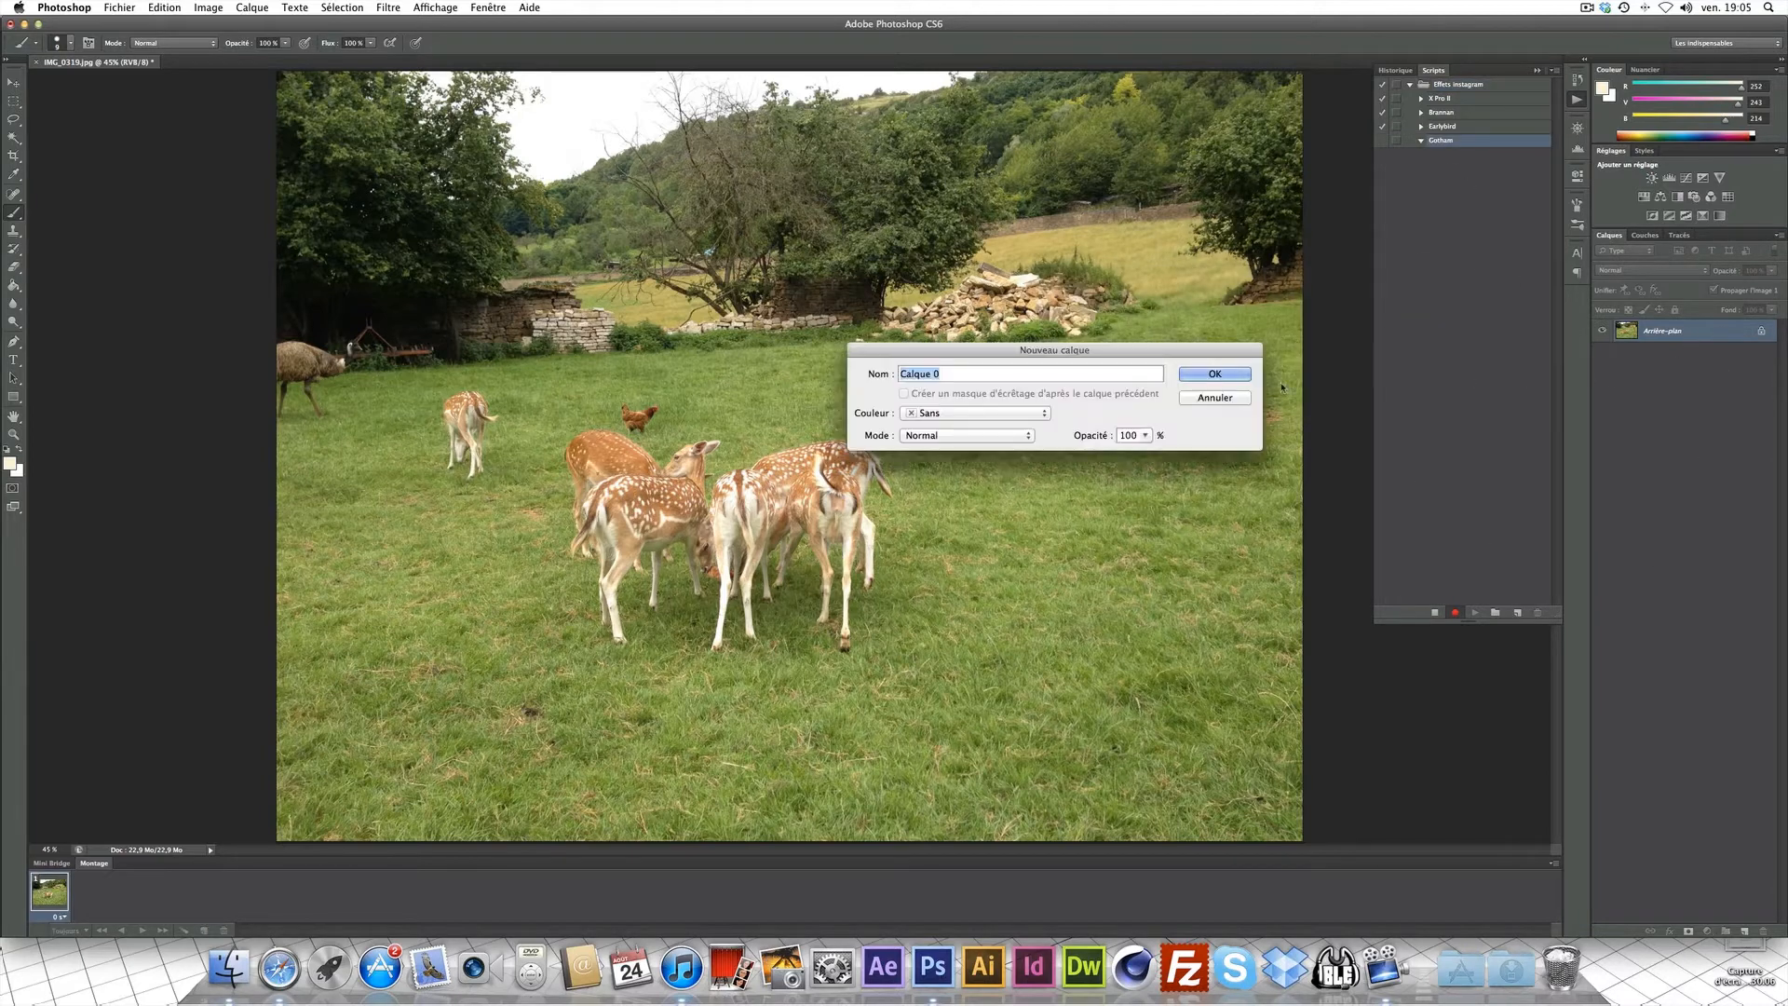
{"action": "left_click", "coordinate": [1217, 372]}
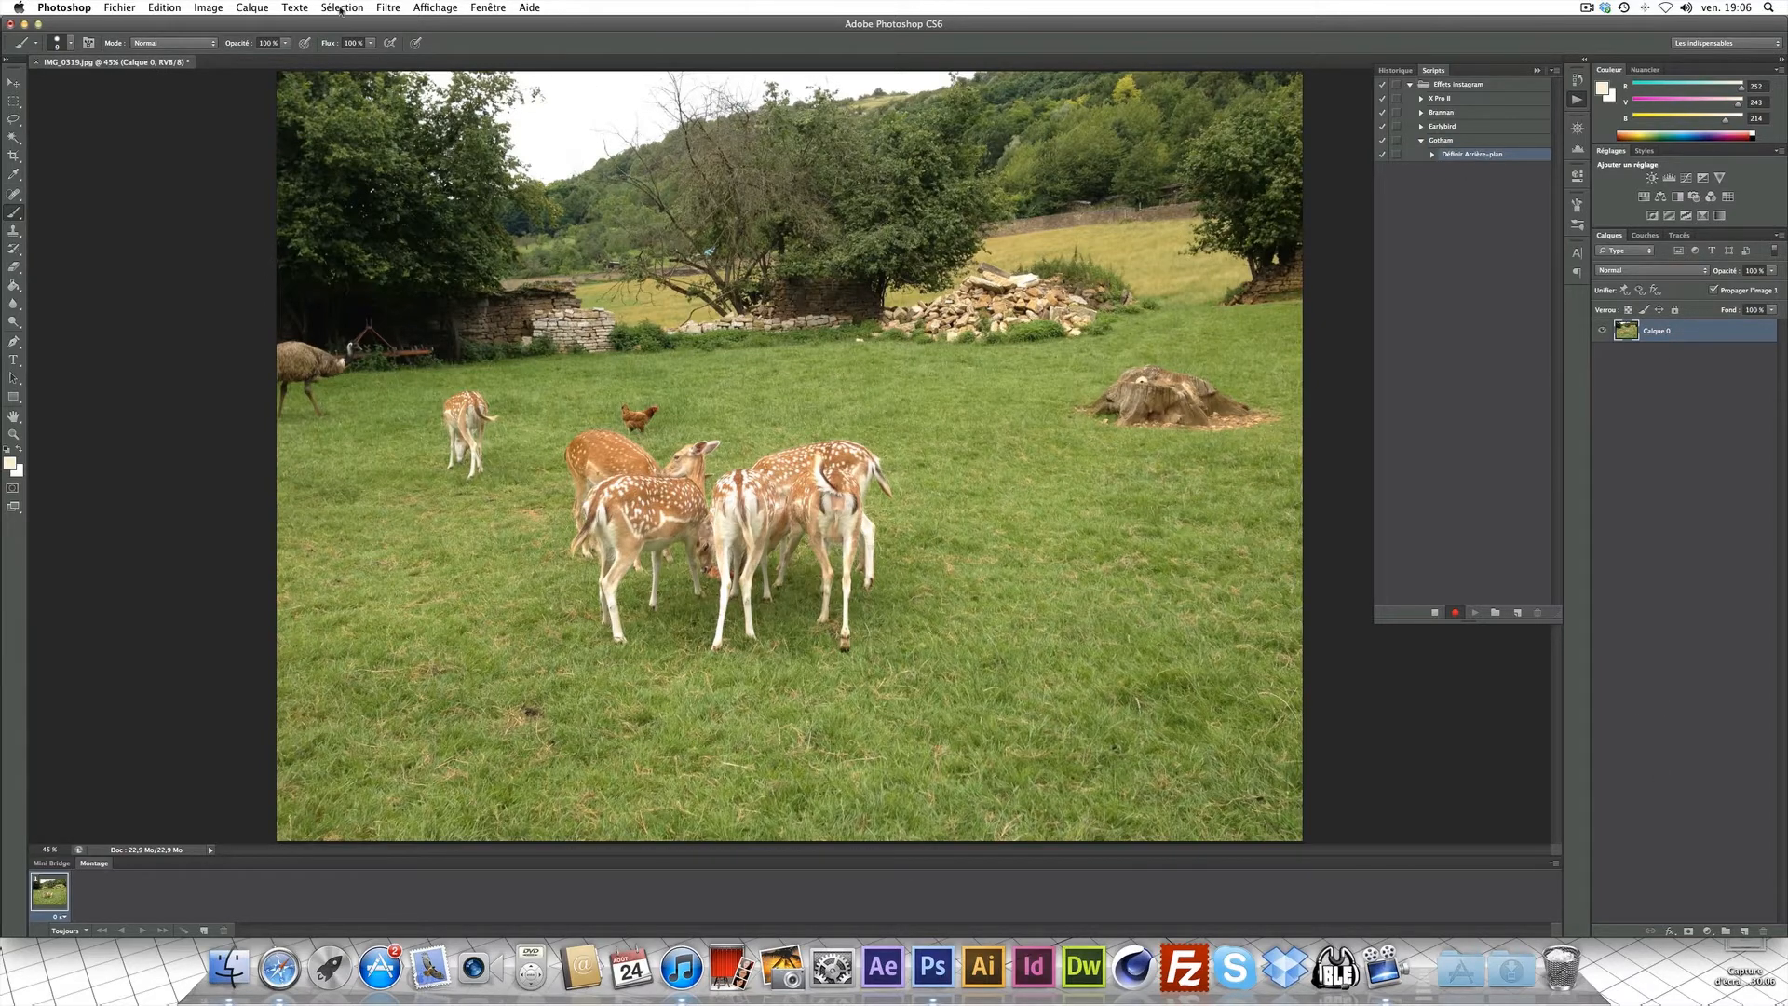
- Apply a colorizing (Redéfinir) Hue/Saturation correction directly to the photo layer with hue 231 and saturation 4
{"action": "left_click", "coordinate": [194, 9]}
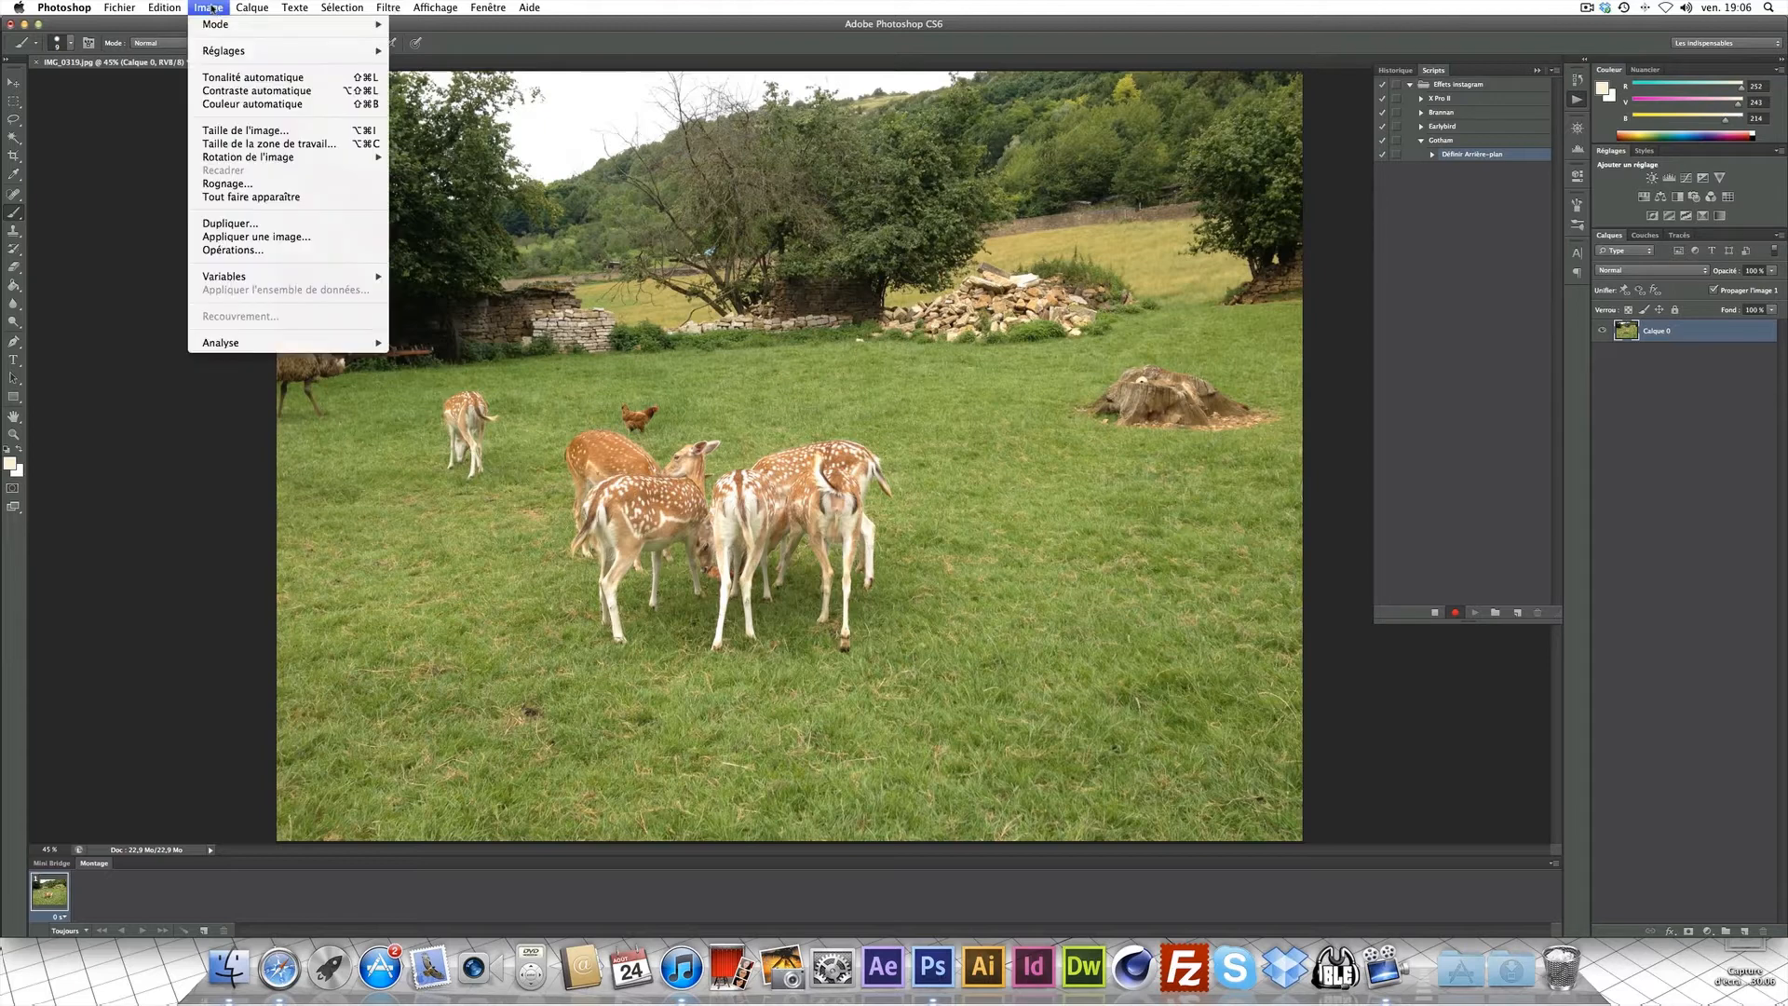
{"action": "mouse_move", "coordinate": [258, 54]}
{"action": "left_click", "coordinate": [455, 132]}
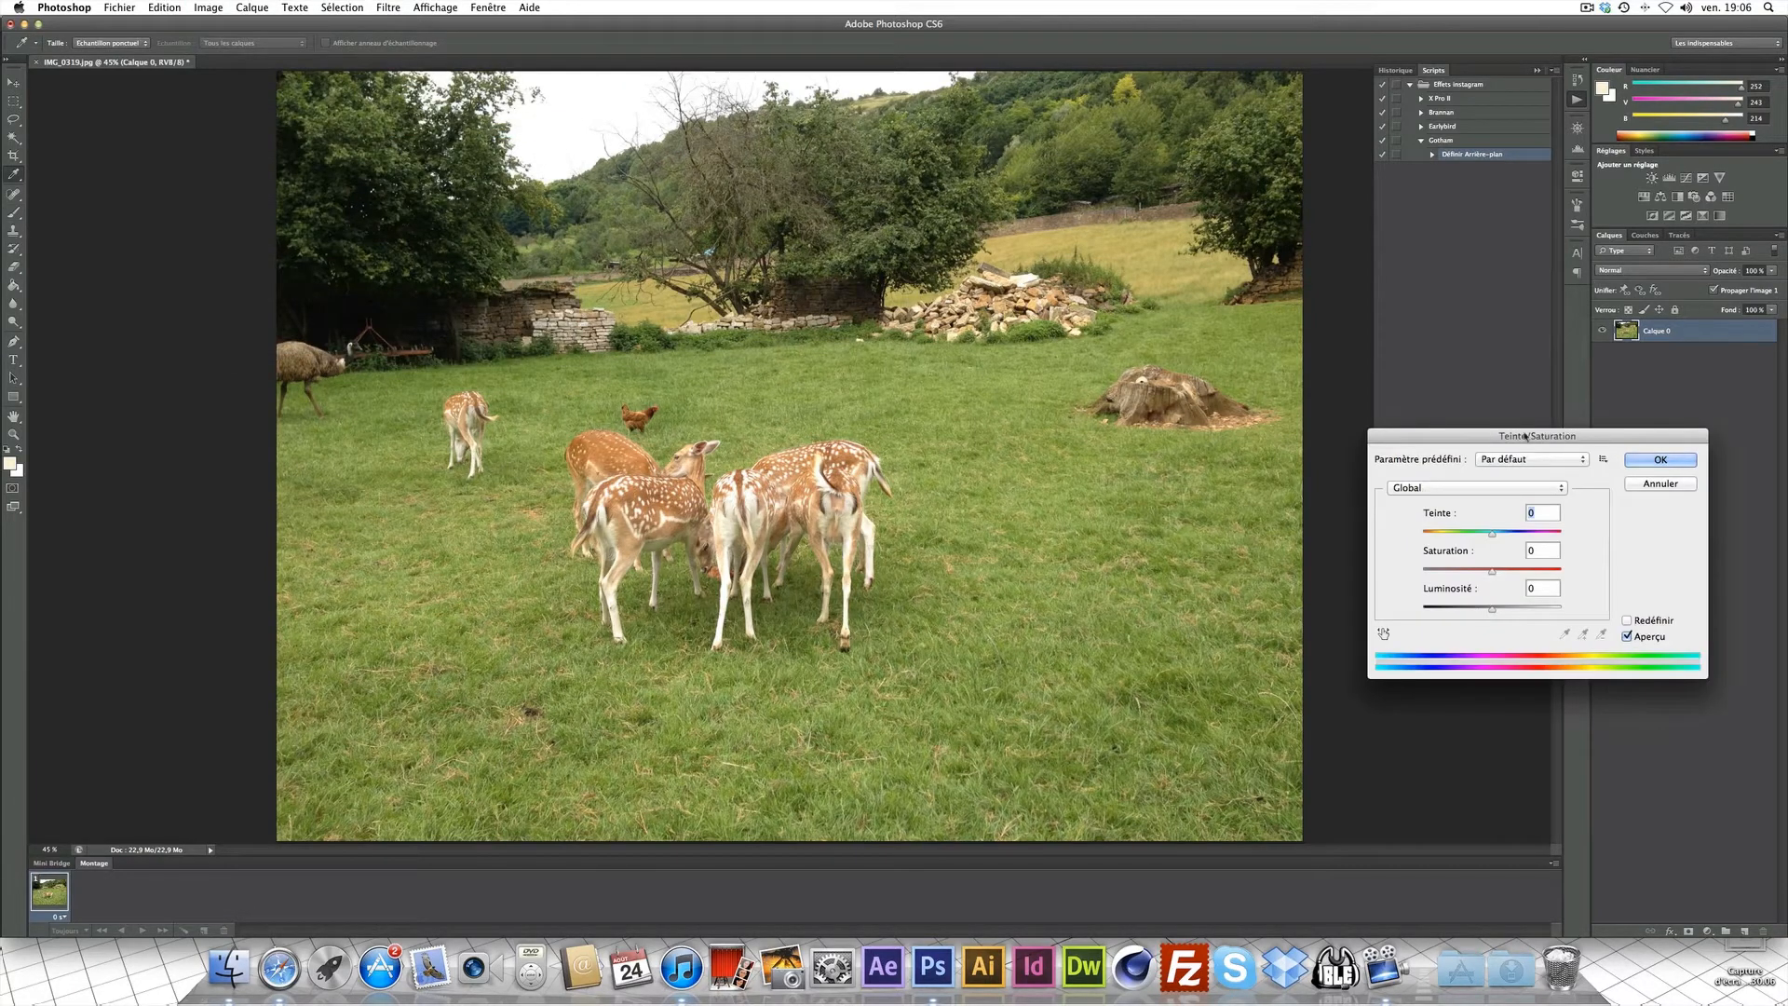
{"action": "left_click_drag", "start_coordinate": [1519, 437], "coordinate": [1337, 282]}
{"action": "left_click", "coordinate": [1445, 465]}
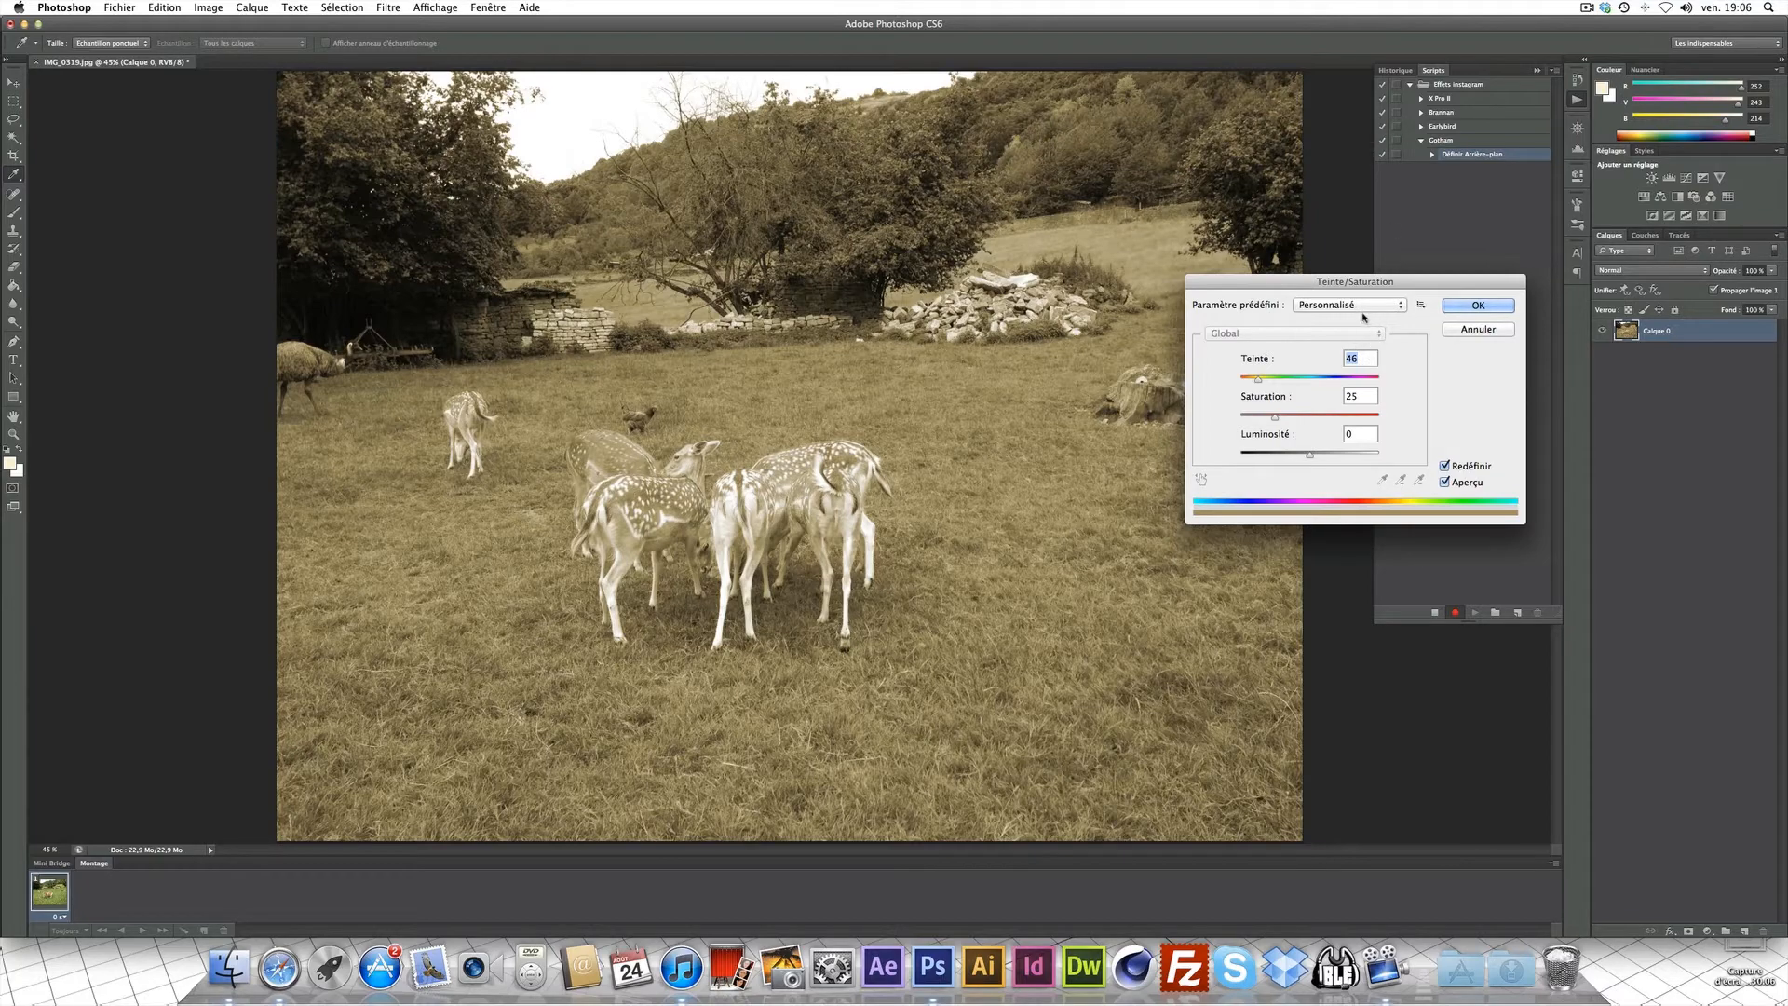
{"action": "type", "text": "231"}
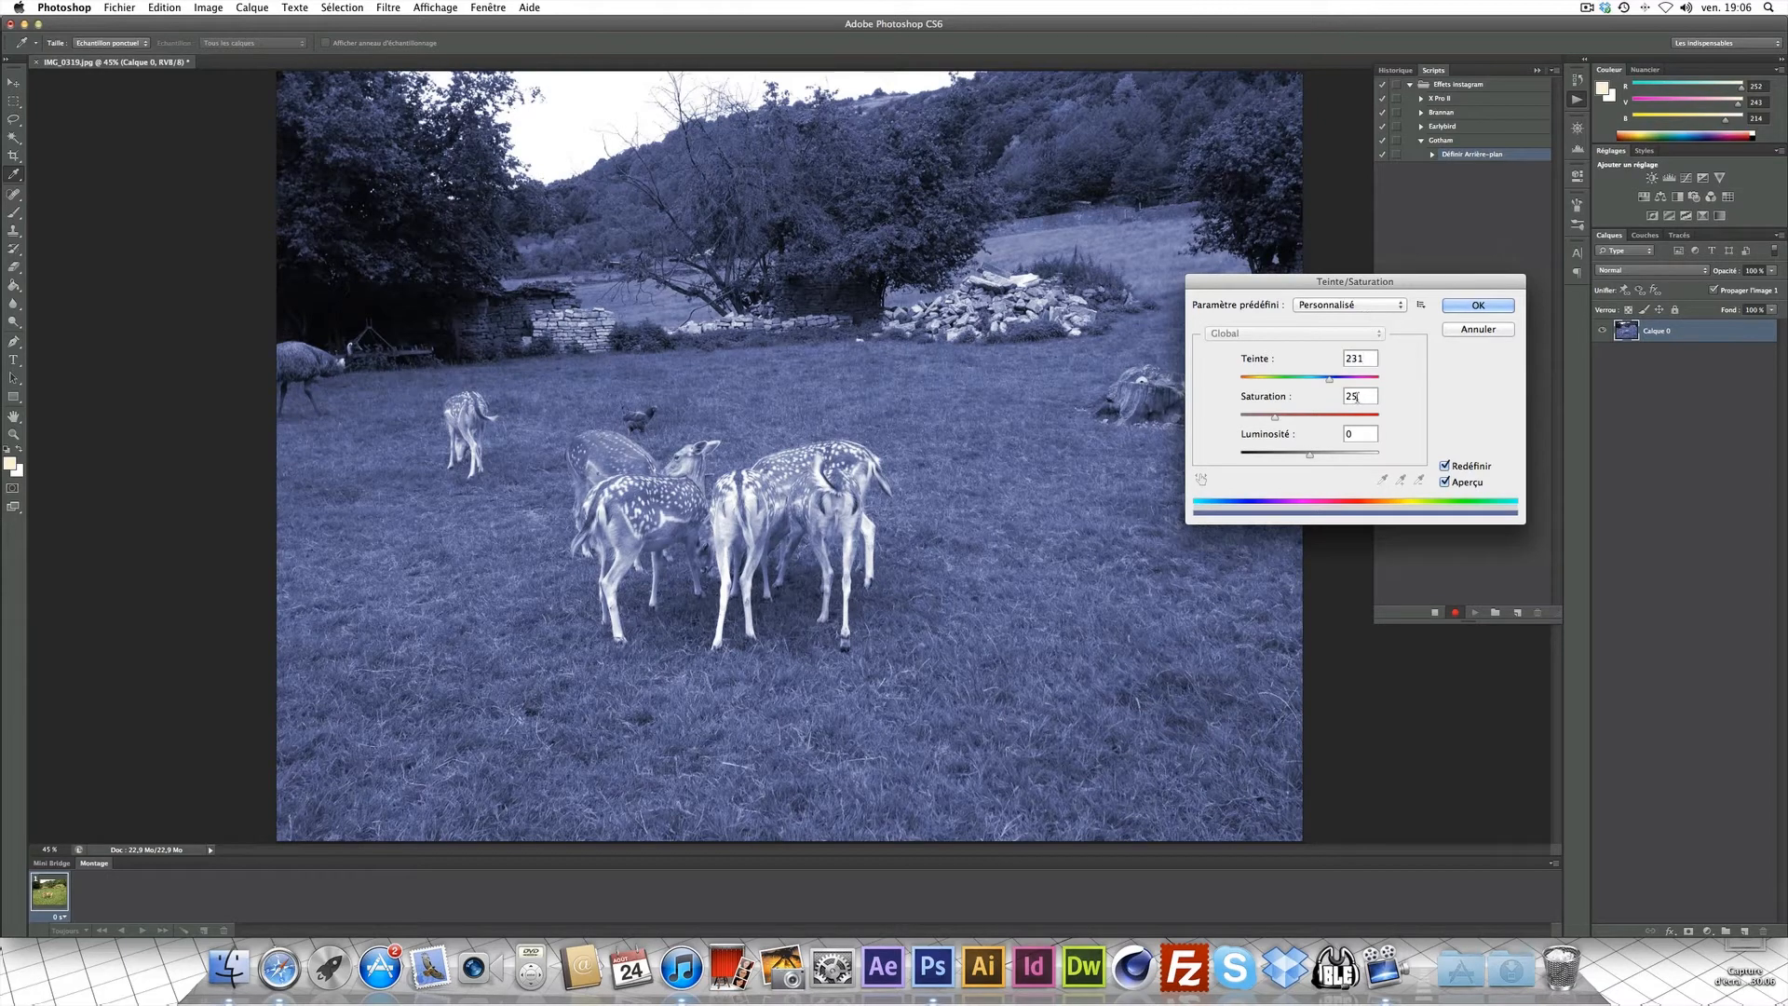
{"action": "key", "text": "Tab"}
{"action": "type", "text": "4"}
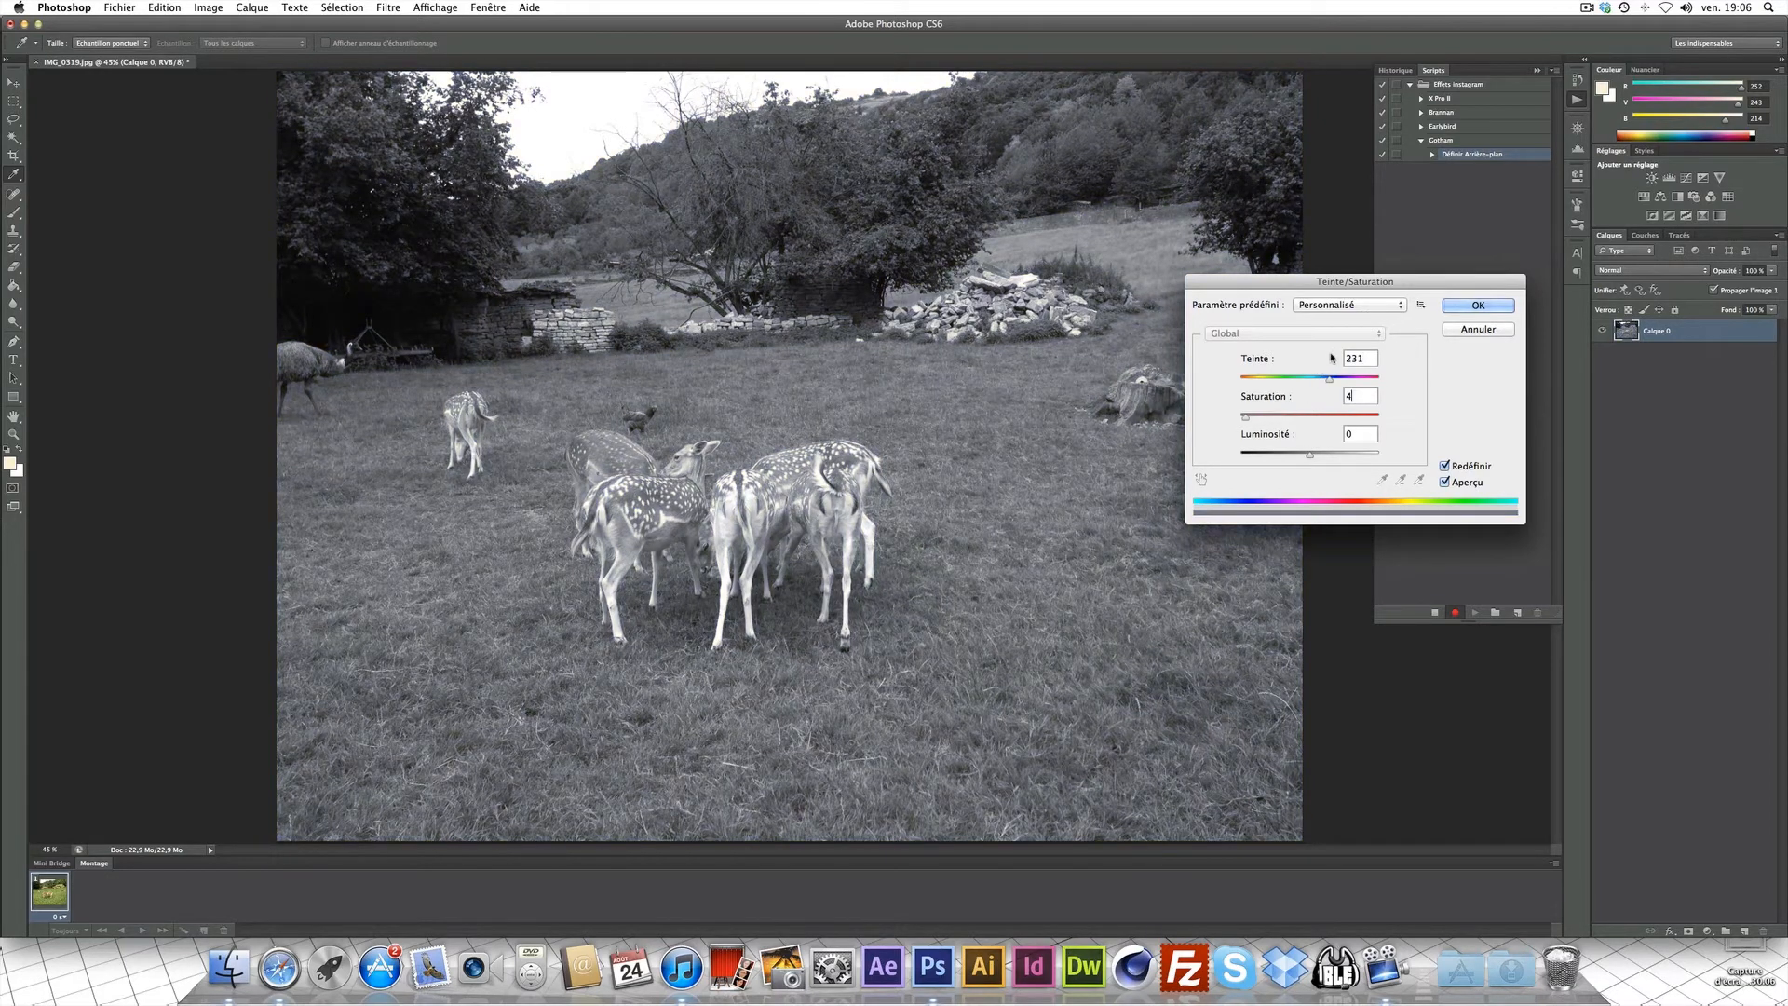
{"action": "left_click", "coordinate": [1476, 306]}
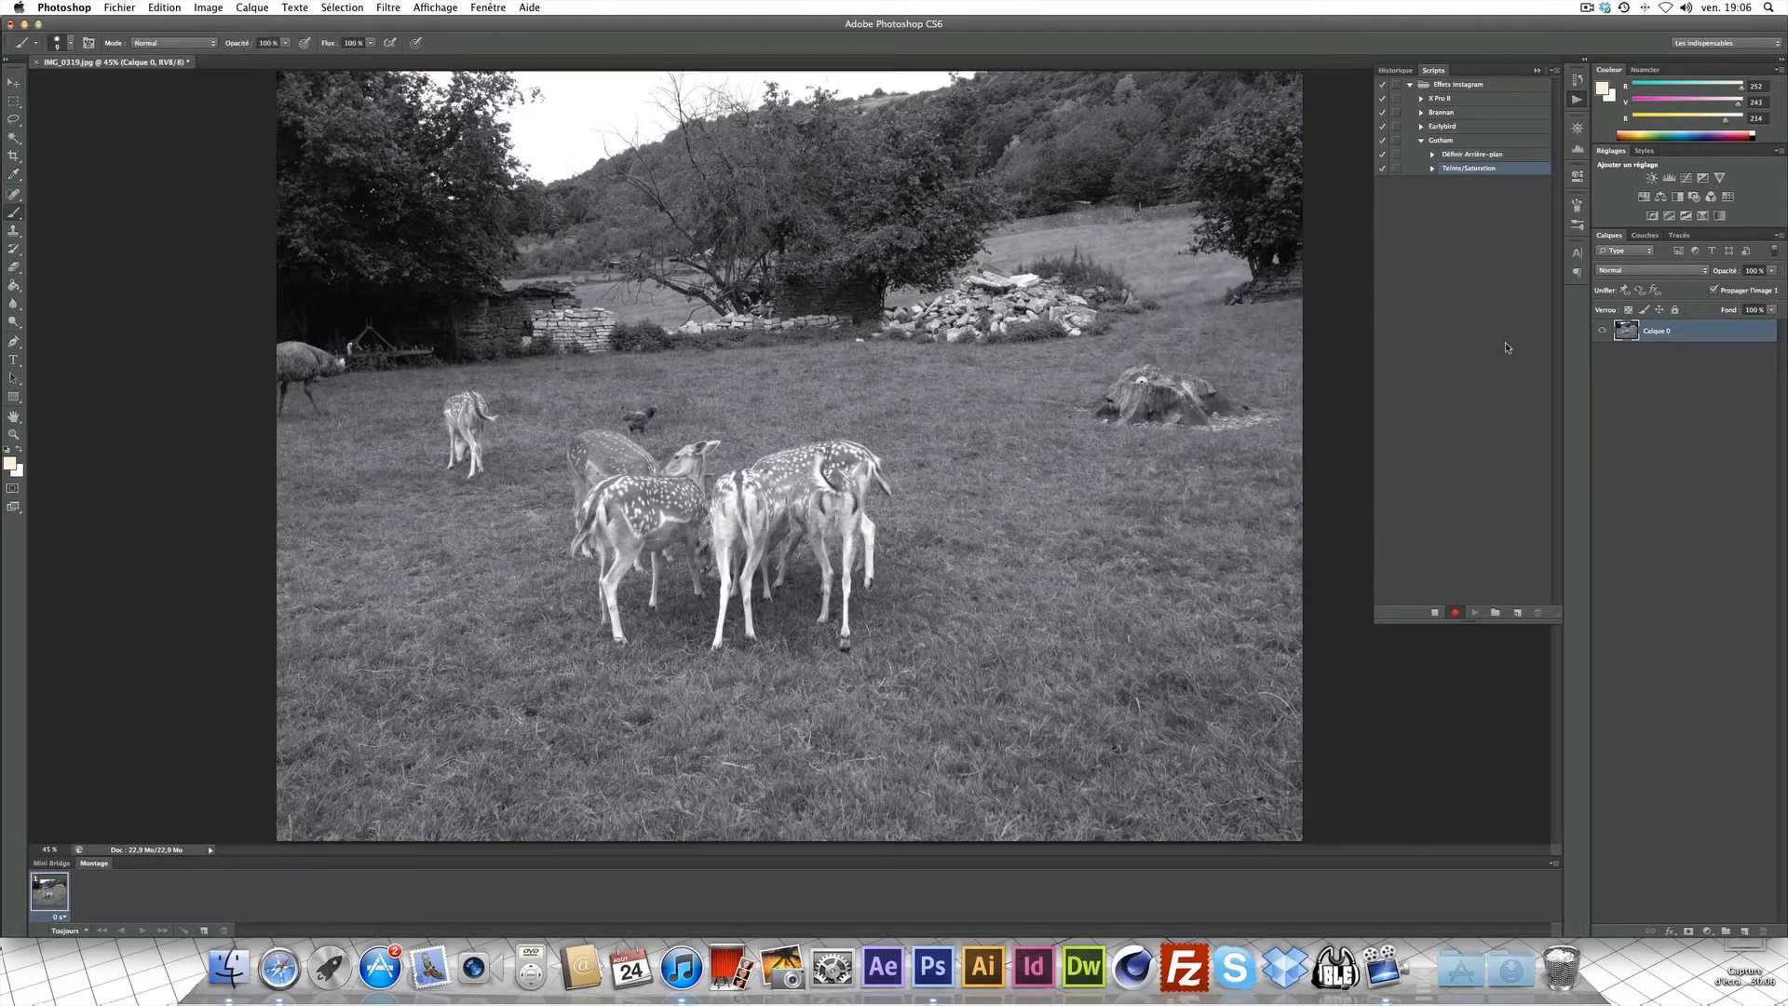
- Add a Levels (Niveaux) adjustment above the photo layer with RGB black input 86 and midtone input 1,7
{"action": "left_click", "coordinate": [1709, 933]}
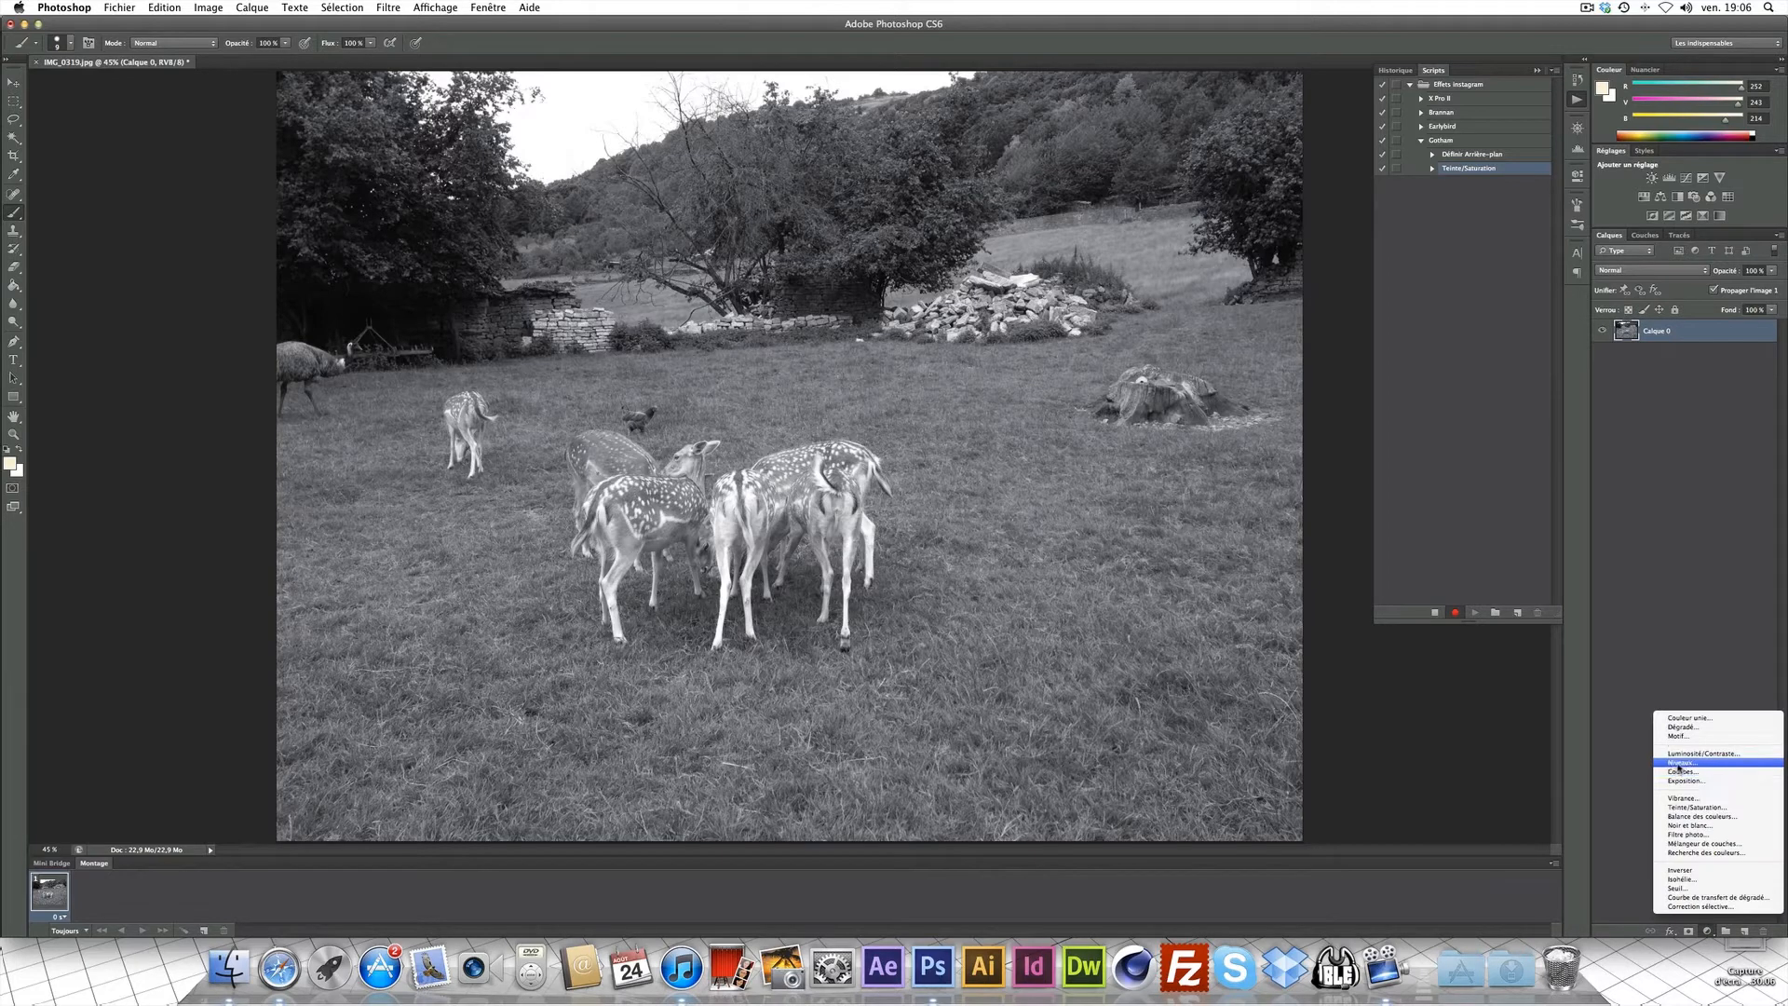
{"action": "left_click", "coordinate": [1681, 762]}
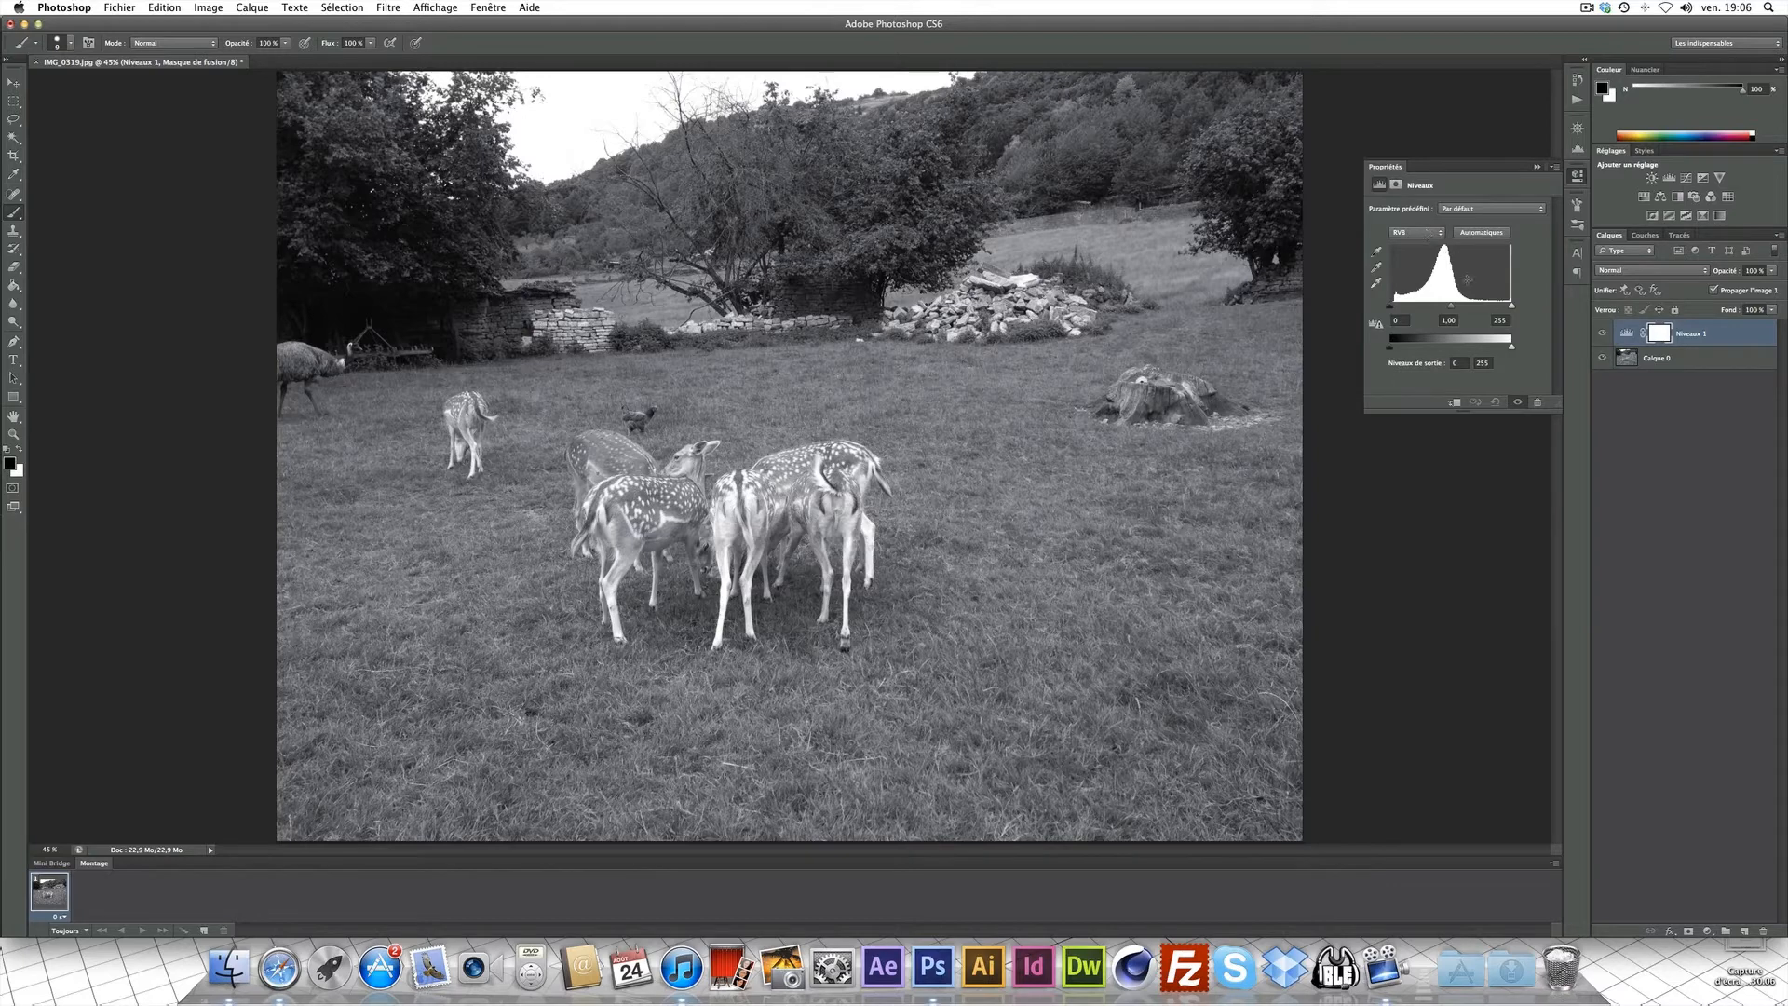
{"action": "left_click_drag", "start_coordinate": [1401, 320], "coordinate": [1370, 318]}
{"action": "type", "text": "86"}
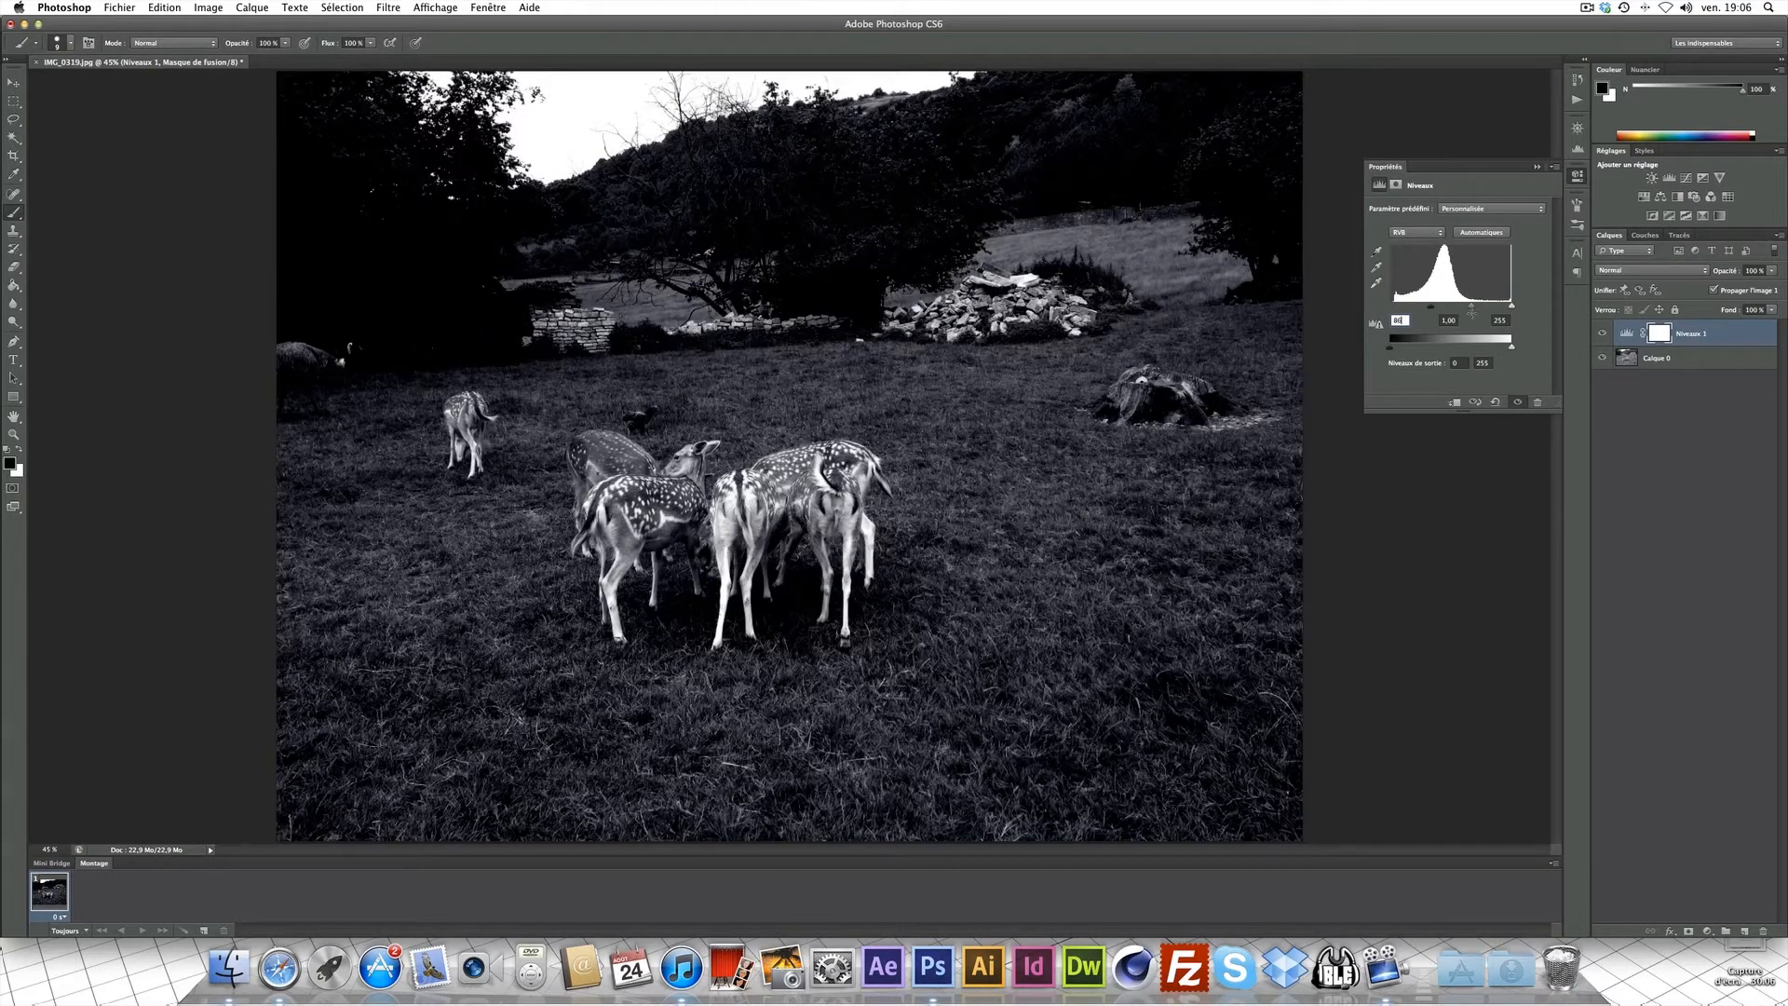
{"action": "key", "text": "Tab"}
{"action": "type", "text": "1,7"}
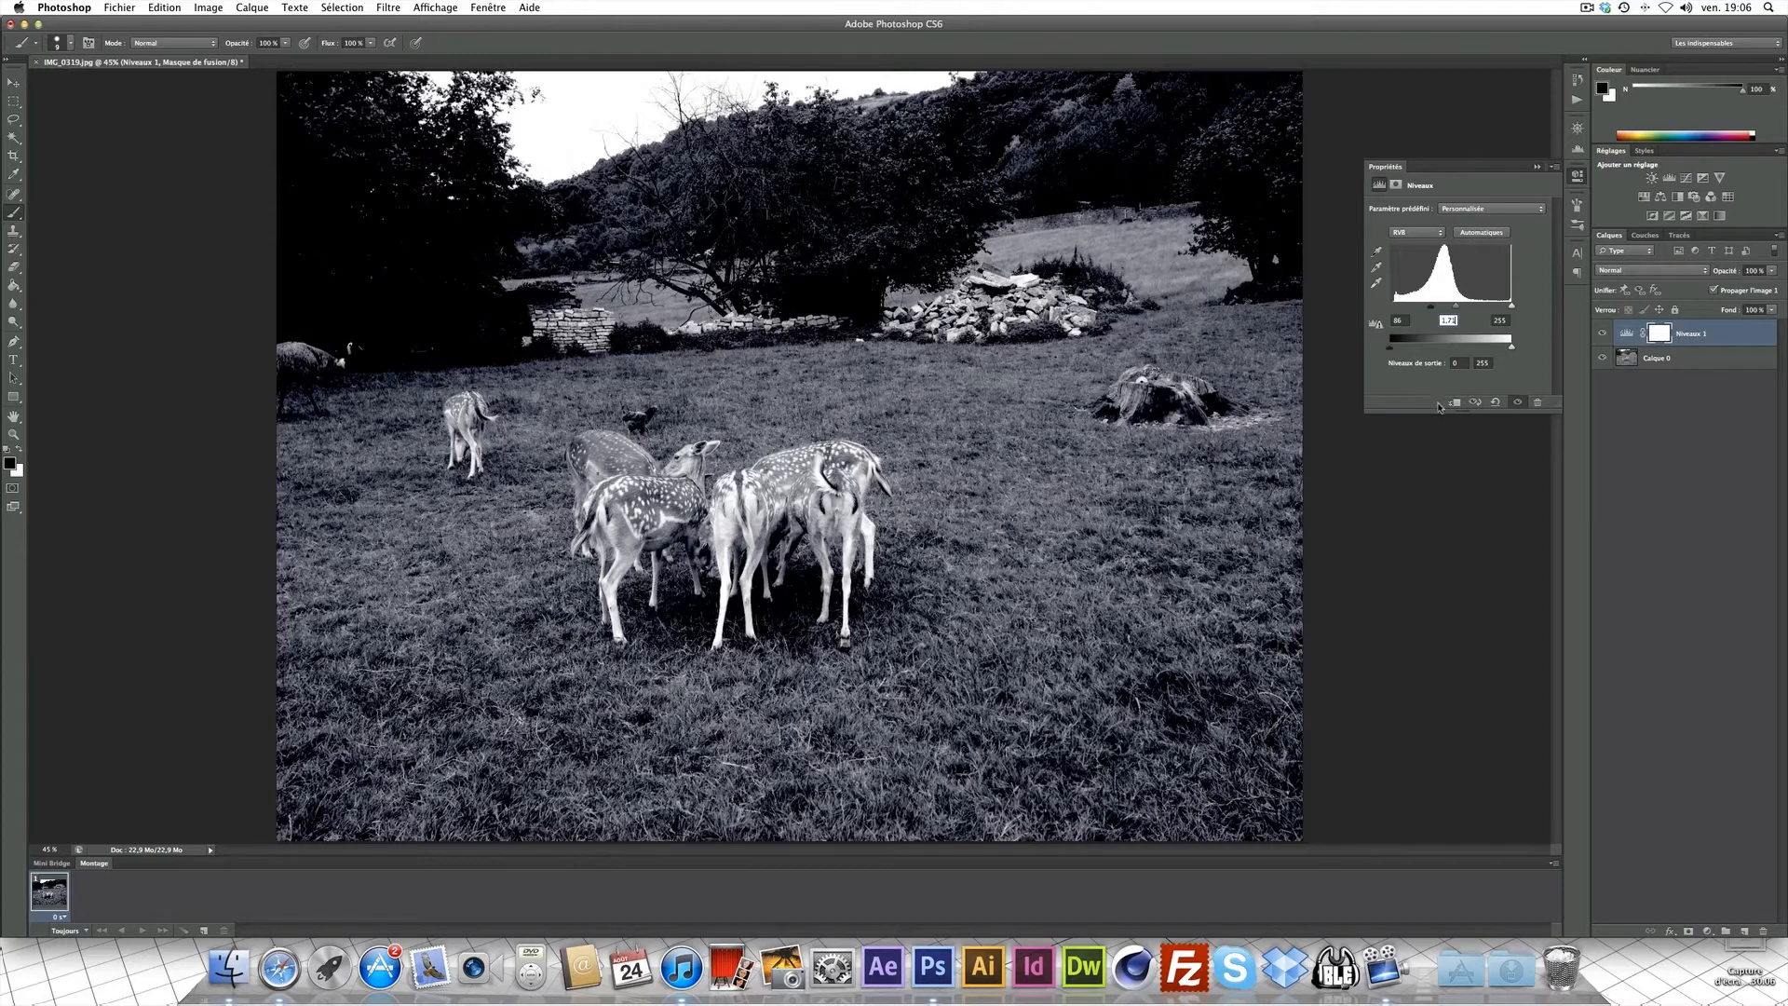
- Set the red channel (Rouge) of the Levels adjustment to black input 29, midtone 1,13 and white input 225
{"action": "left_click", "coordinate": [1407, 233]}
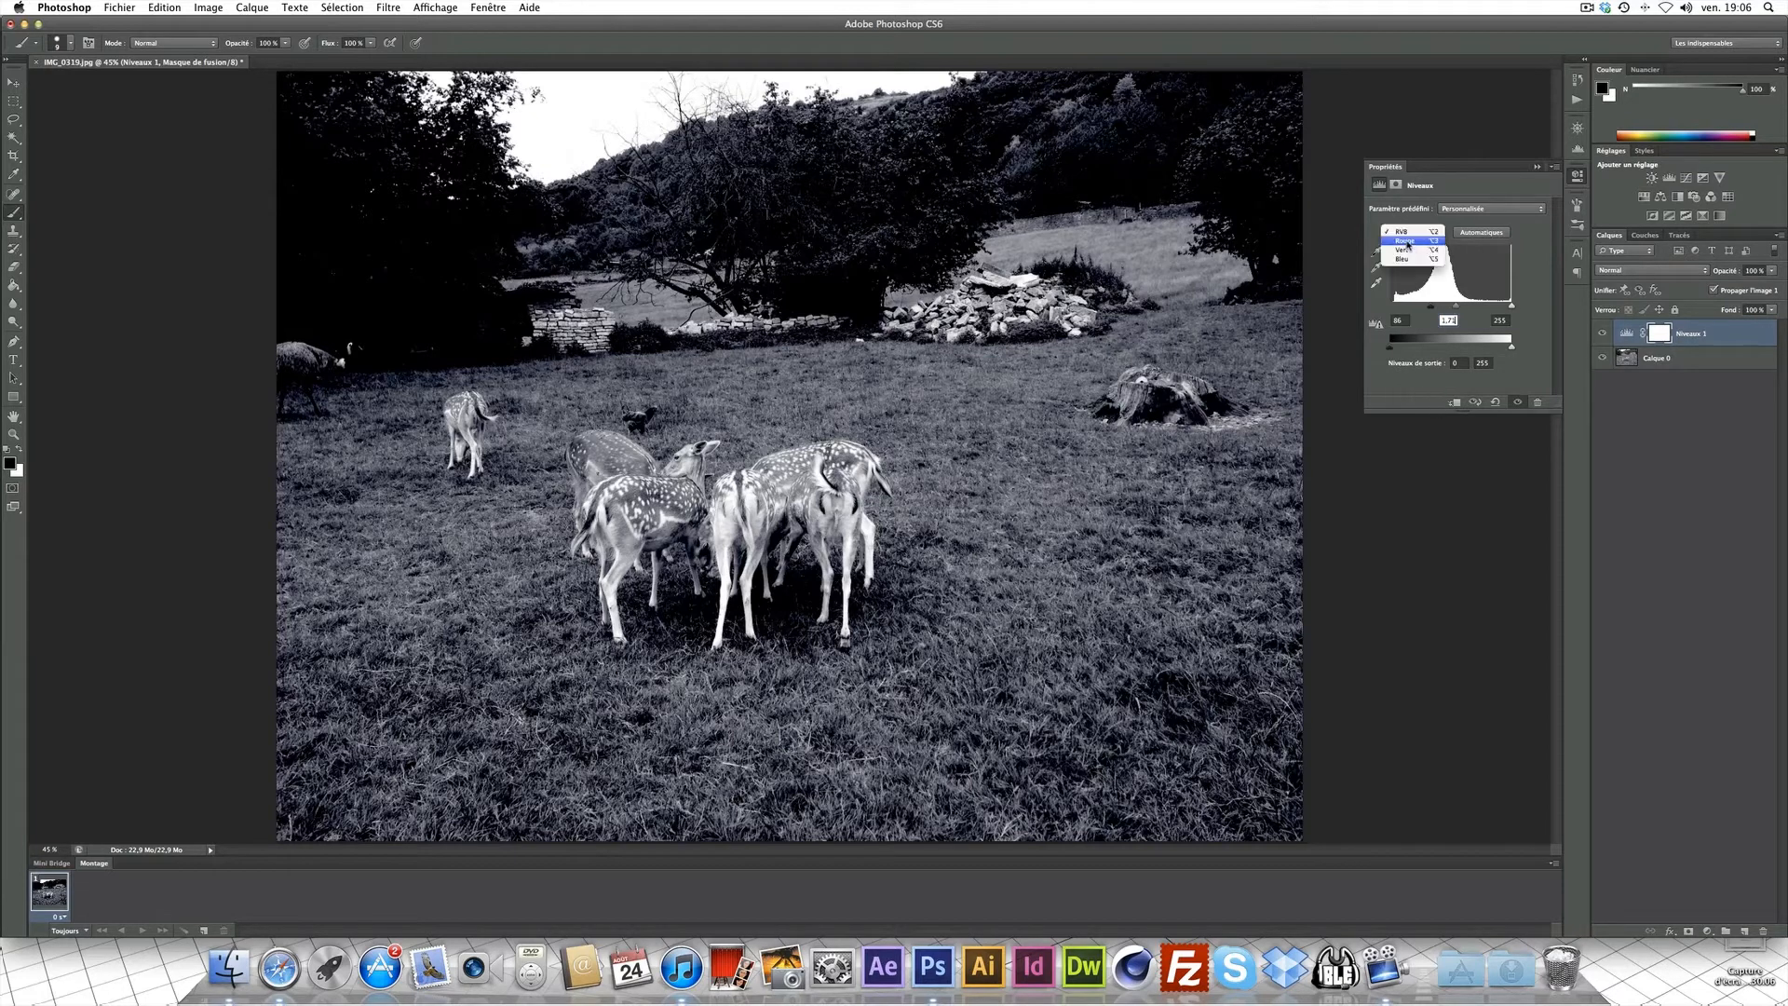
{"action": "left_click", "coordinate": [1406, 242]}
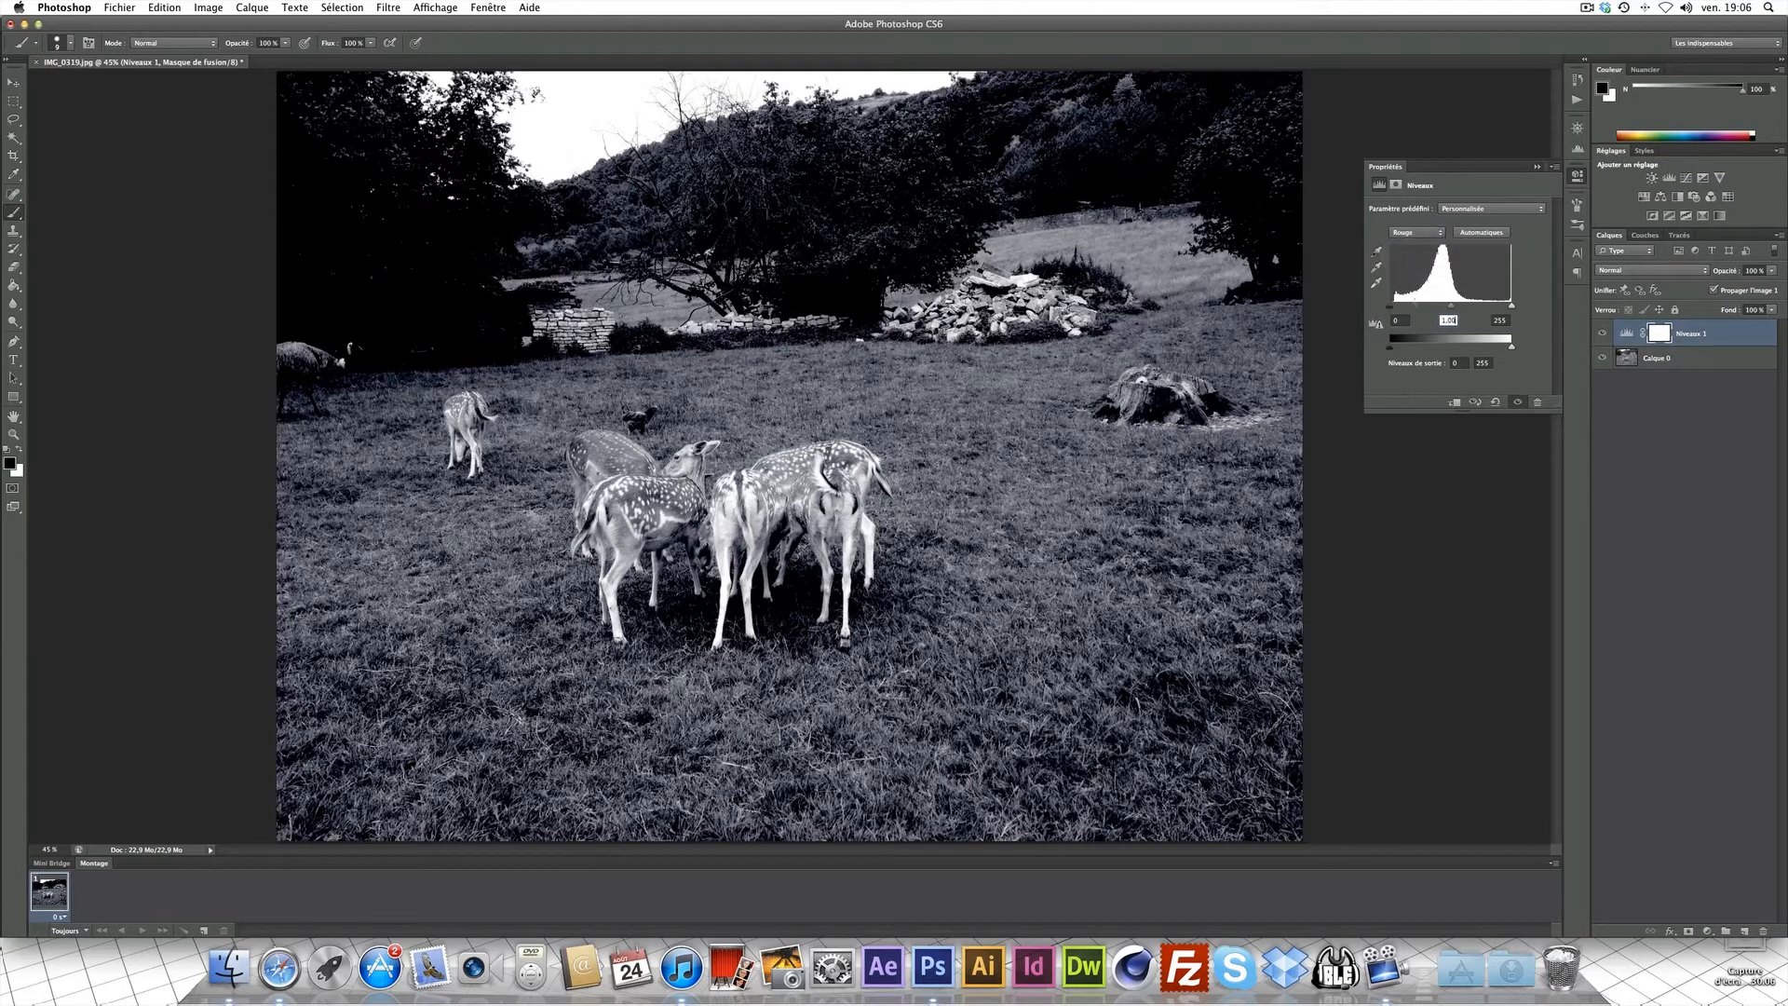
{"action": "left_click", "coordinate": [1390, 306]}
{"action": "type", "text": "25"}
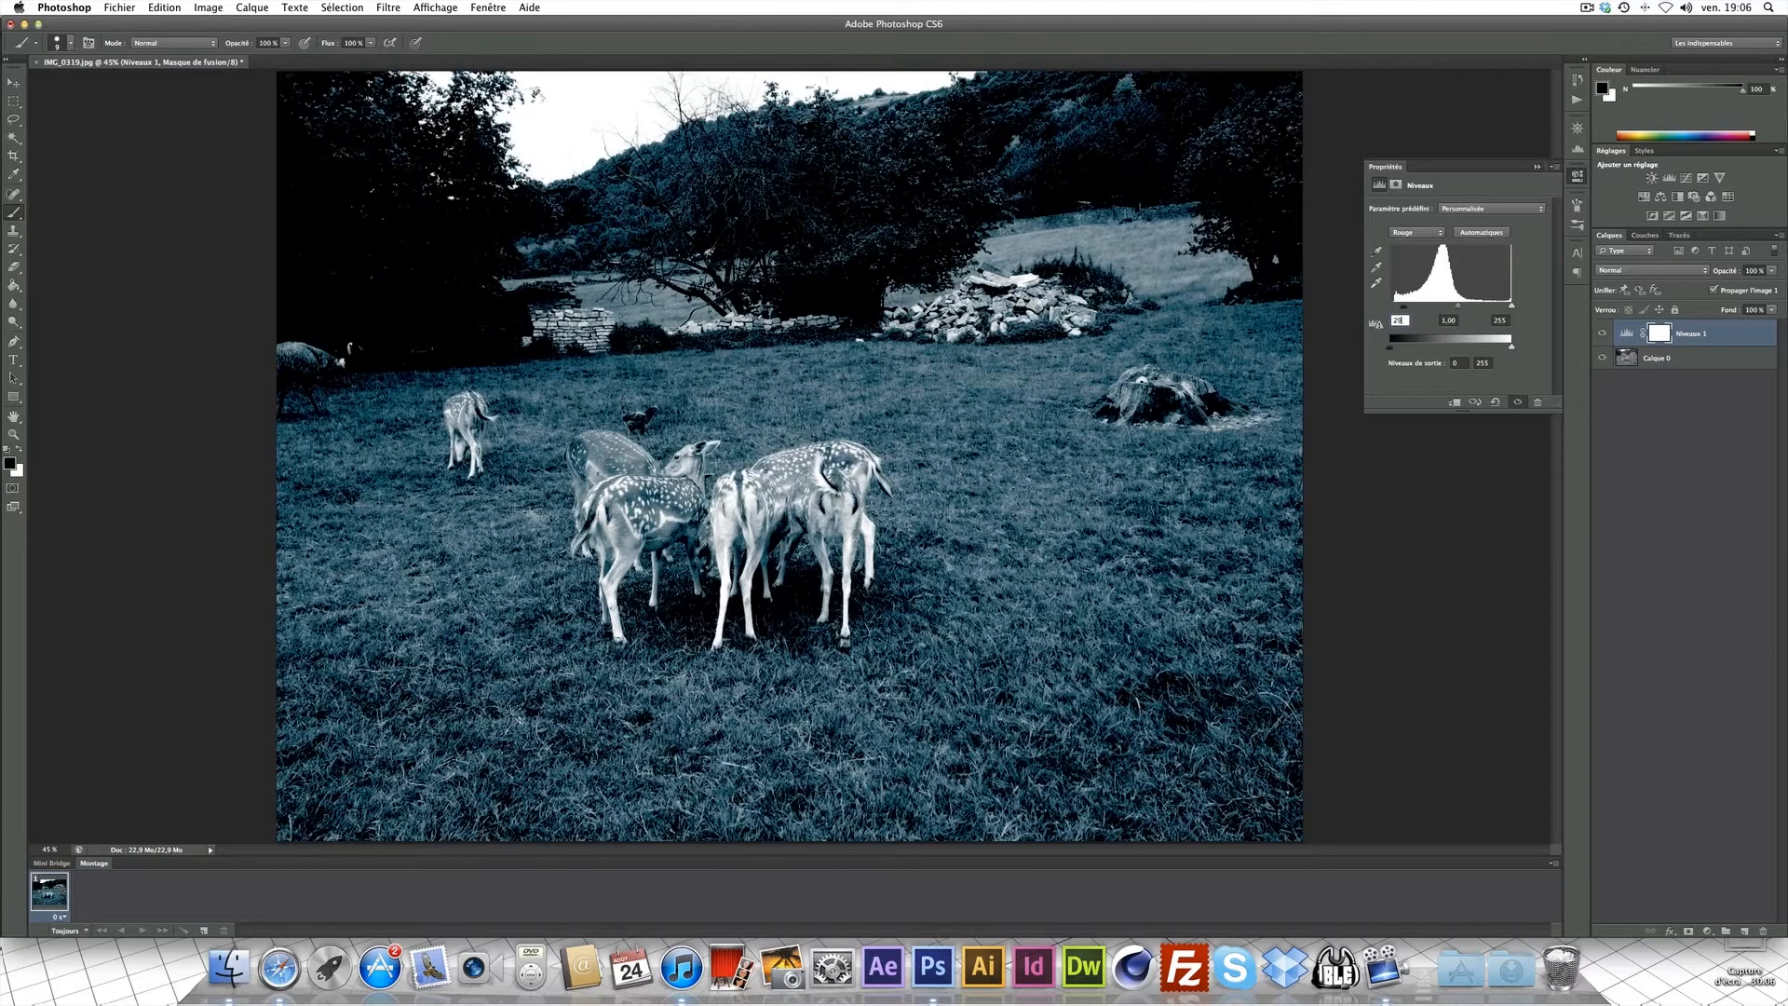
{"action": "left_click", "coordinate": [1446, 321]}
{"action": "type", "text": "18"}
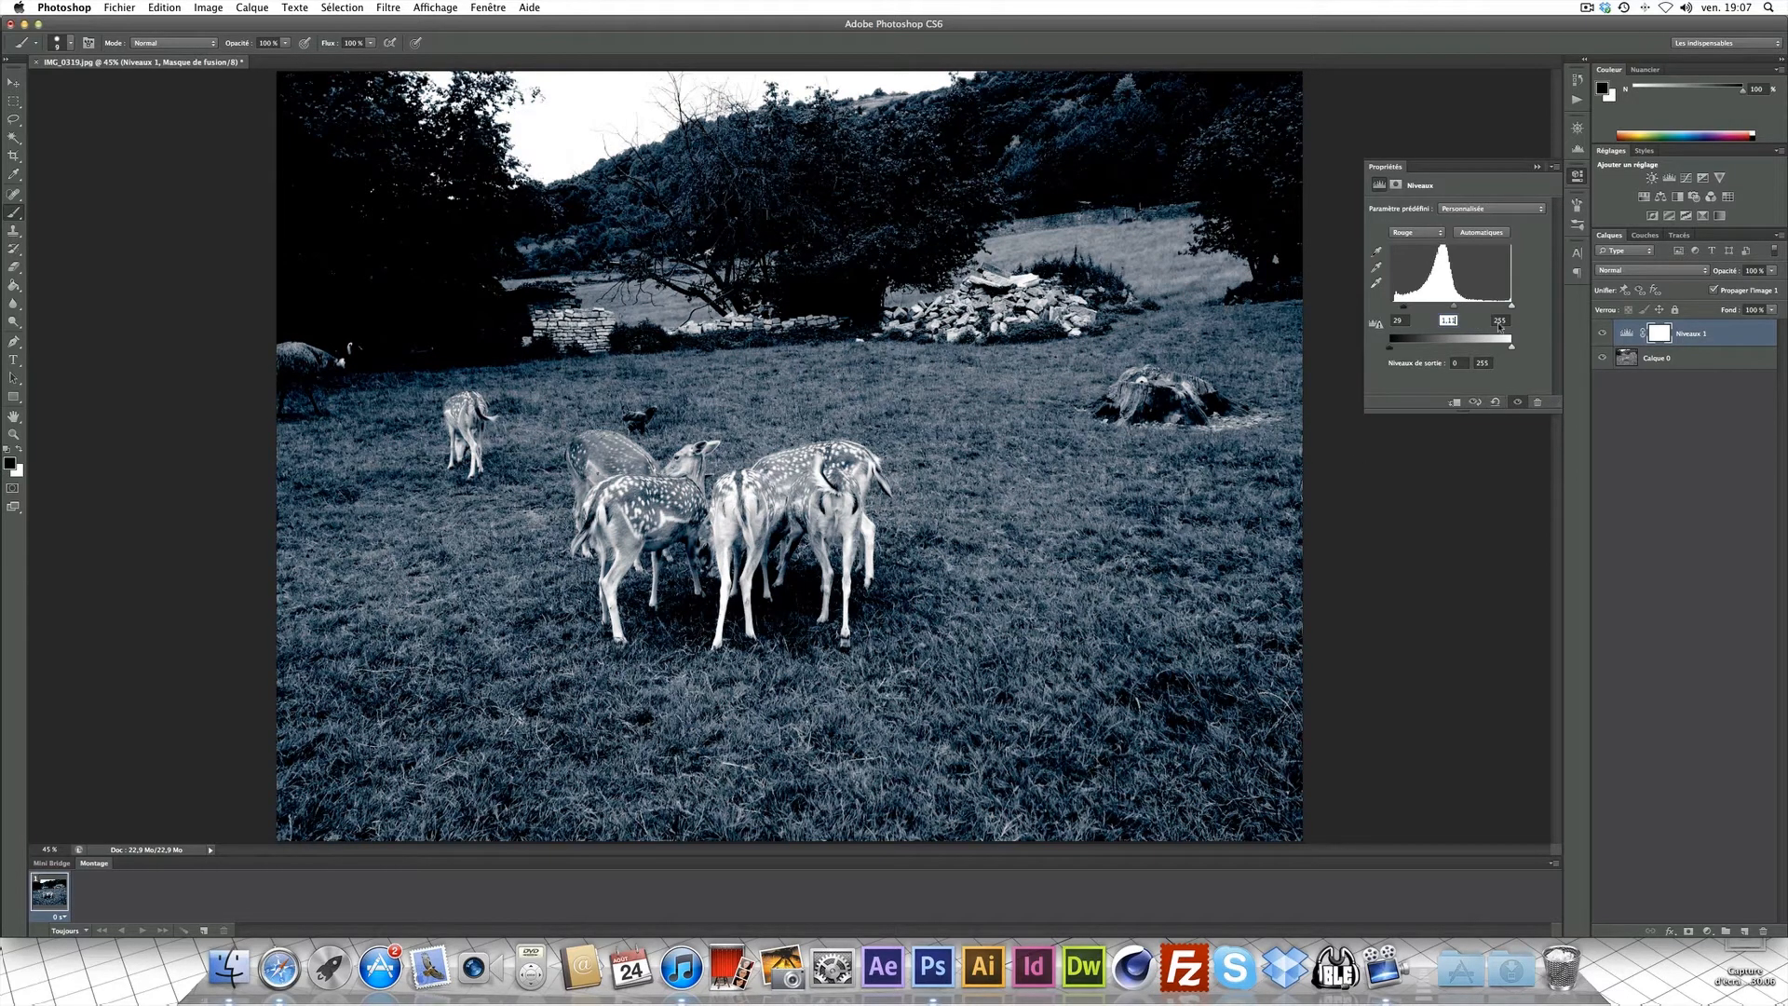
{"action": "left_click", "coordinate": [1499, 321]}
{"action": "type", "text": "225"}
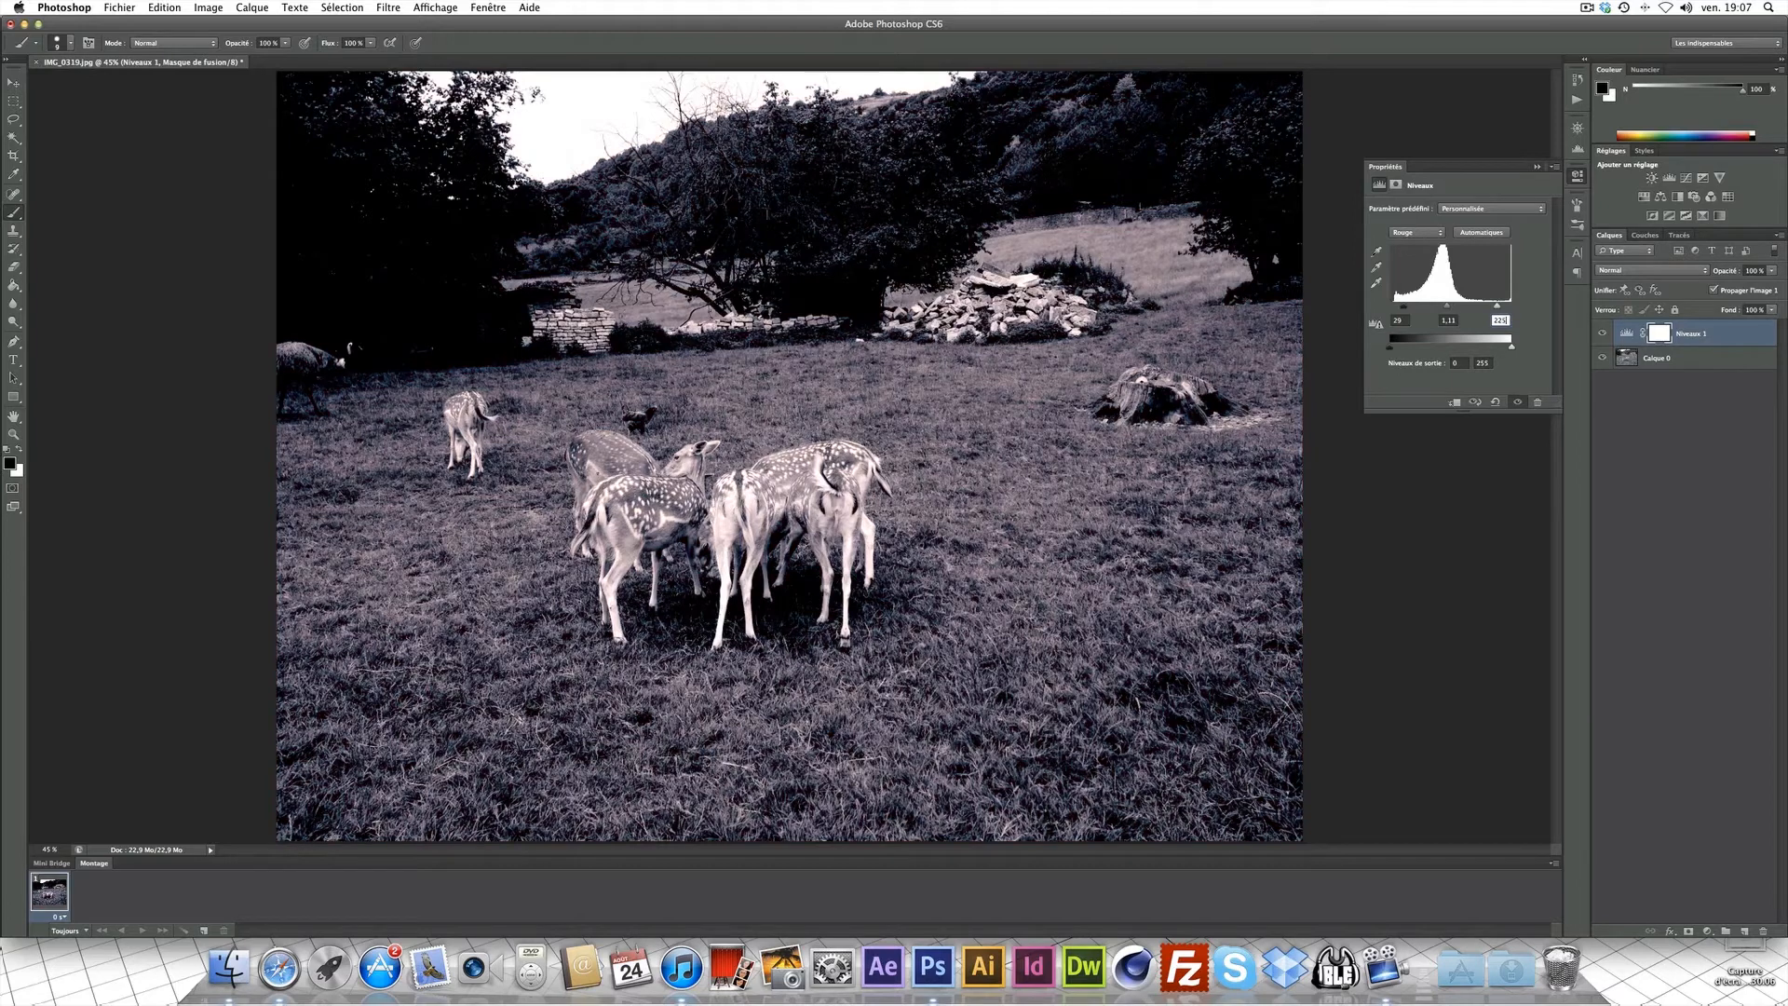
- Set the green channel (Vert) of the Levels adjustment to black input 16, midtone 1,03 and white input 229
{"action": "left_click", "coordinate": [1418, 232]}
{"action": "left_click", "coordinate": [1411, 247]}
{"action": "left_click", "coordinate": [1398, 320]}
{"action": "type", "text": "16"}
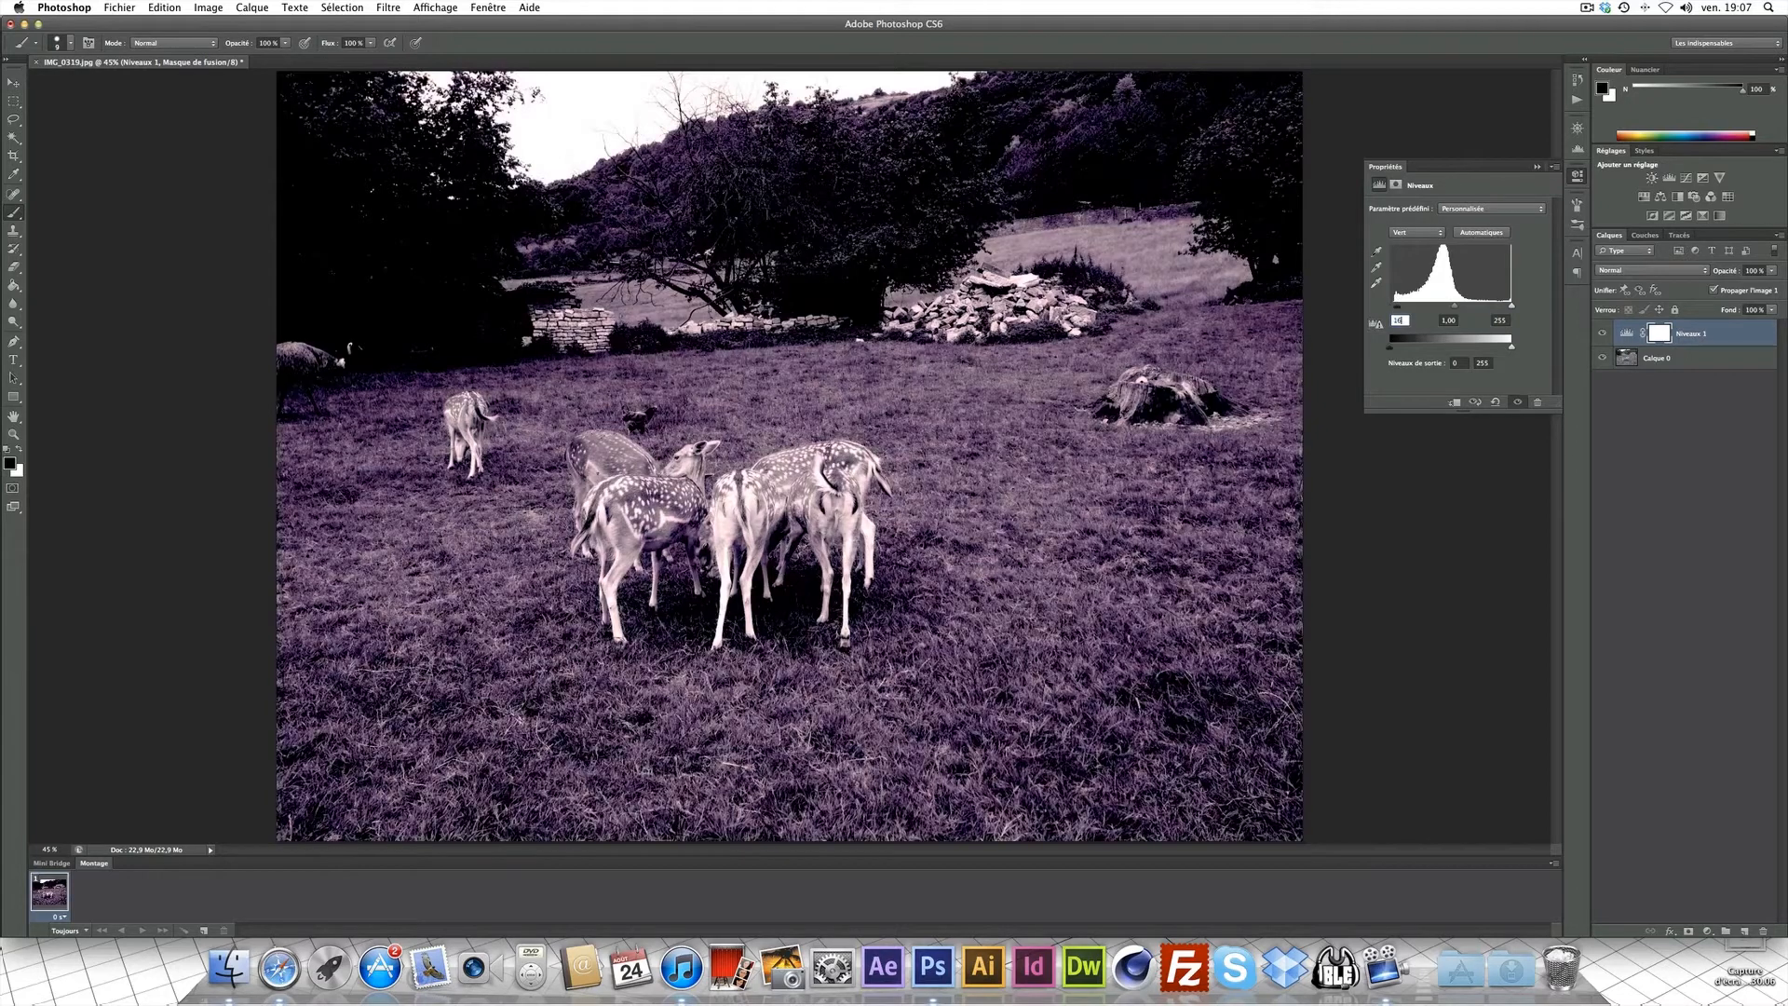
{"action": "left_click", "coordinate": [1449, 320]}
{"action": "key", "text": "Tab"}
{"action": "type", "text": "229"}
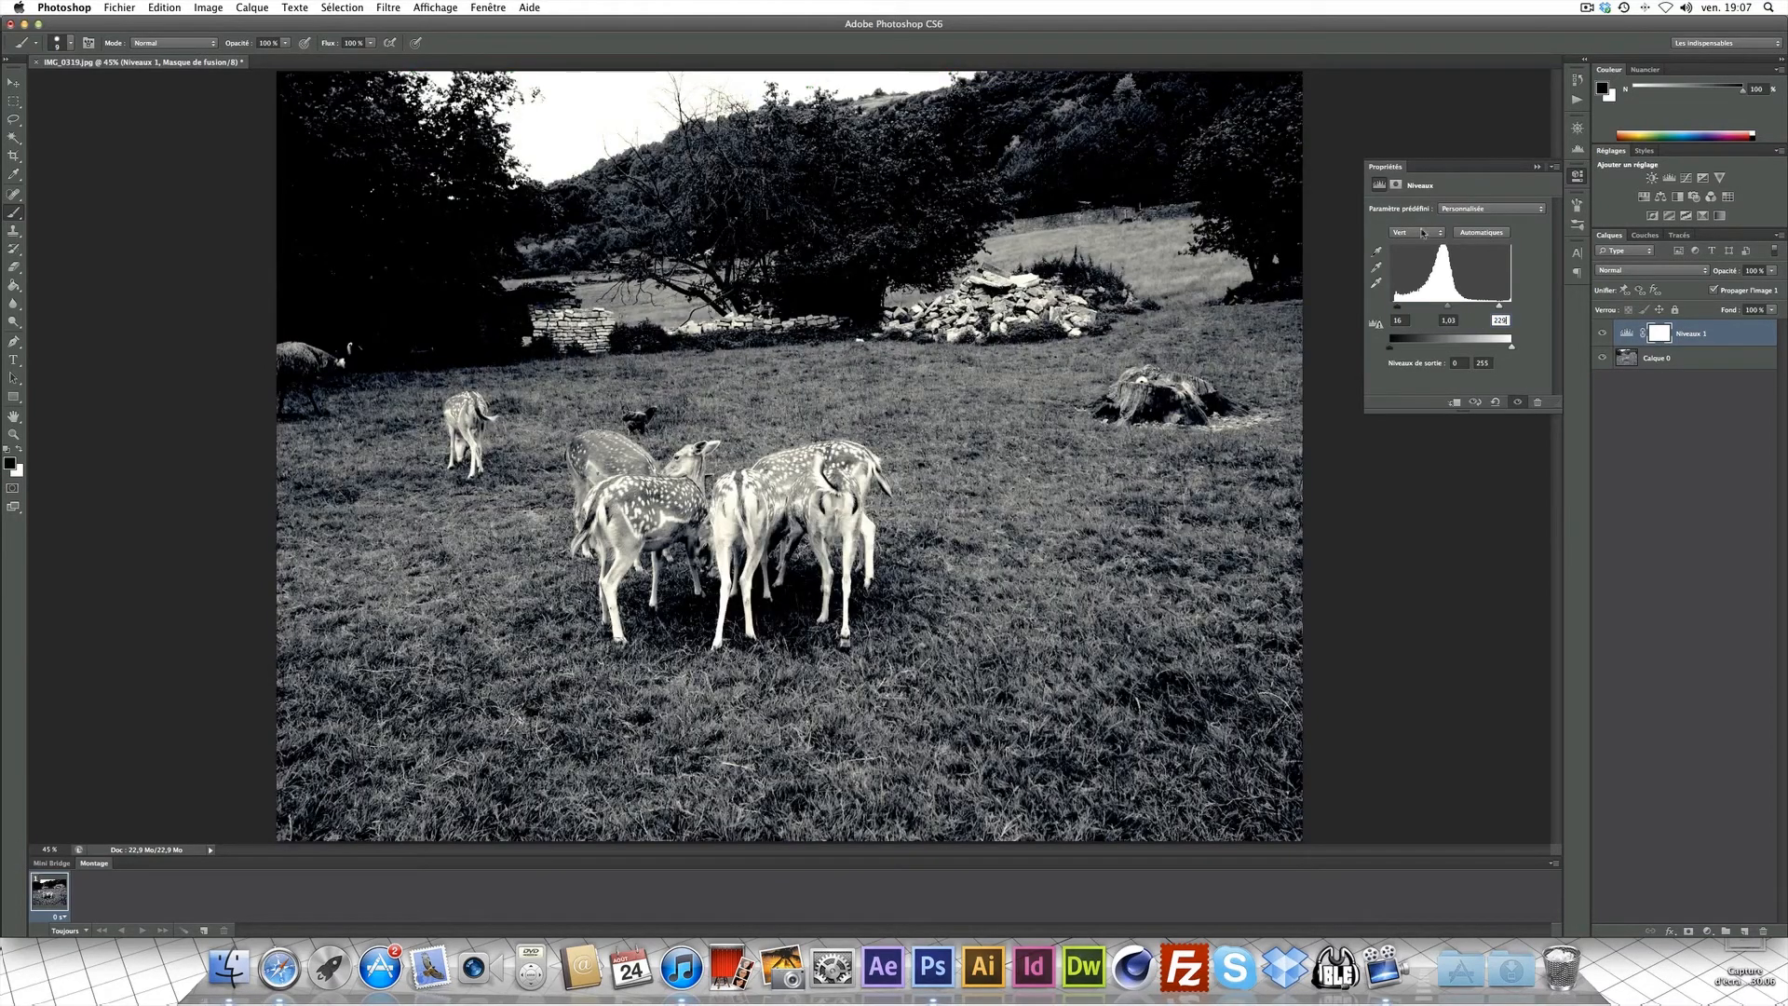
- Switch the Levels adjustment to the blue channel (Bleu), then close the adjustment's properties
{"action": "left_click", "coordinate": [1414, 231]}
{"action": "left_click", "coordinate": [1408, 245]}
{"action": "left_click", "coordinate": [1416, 231]}
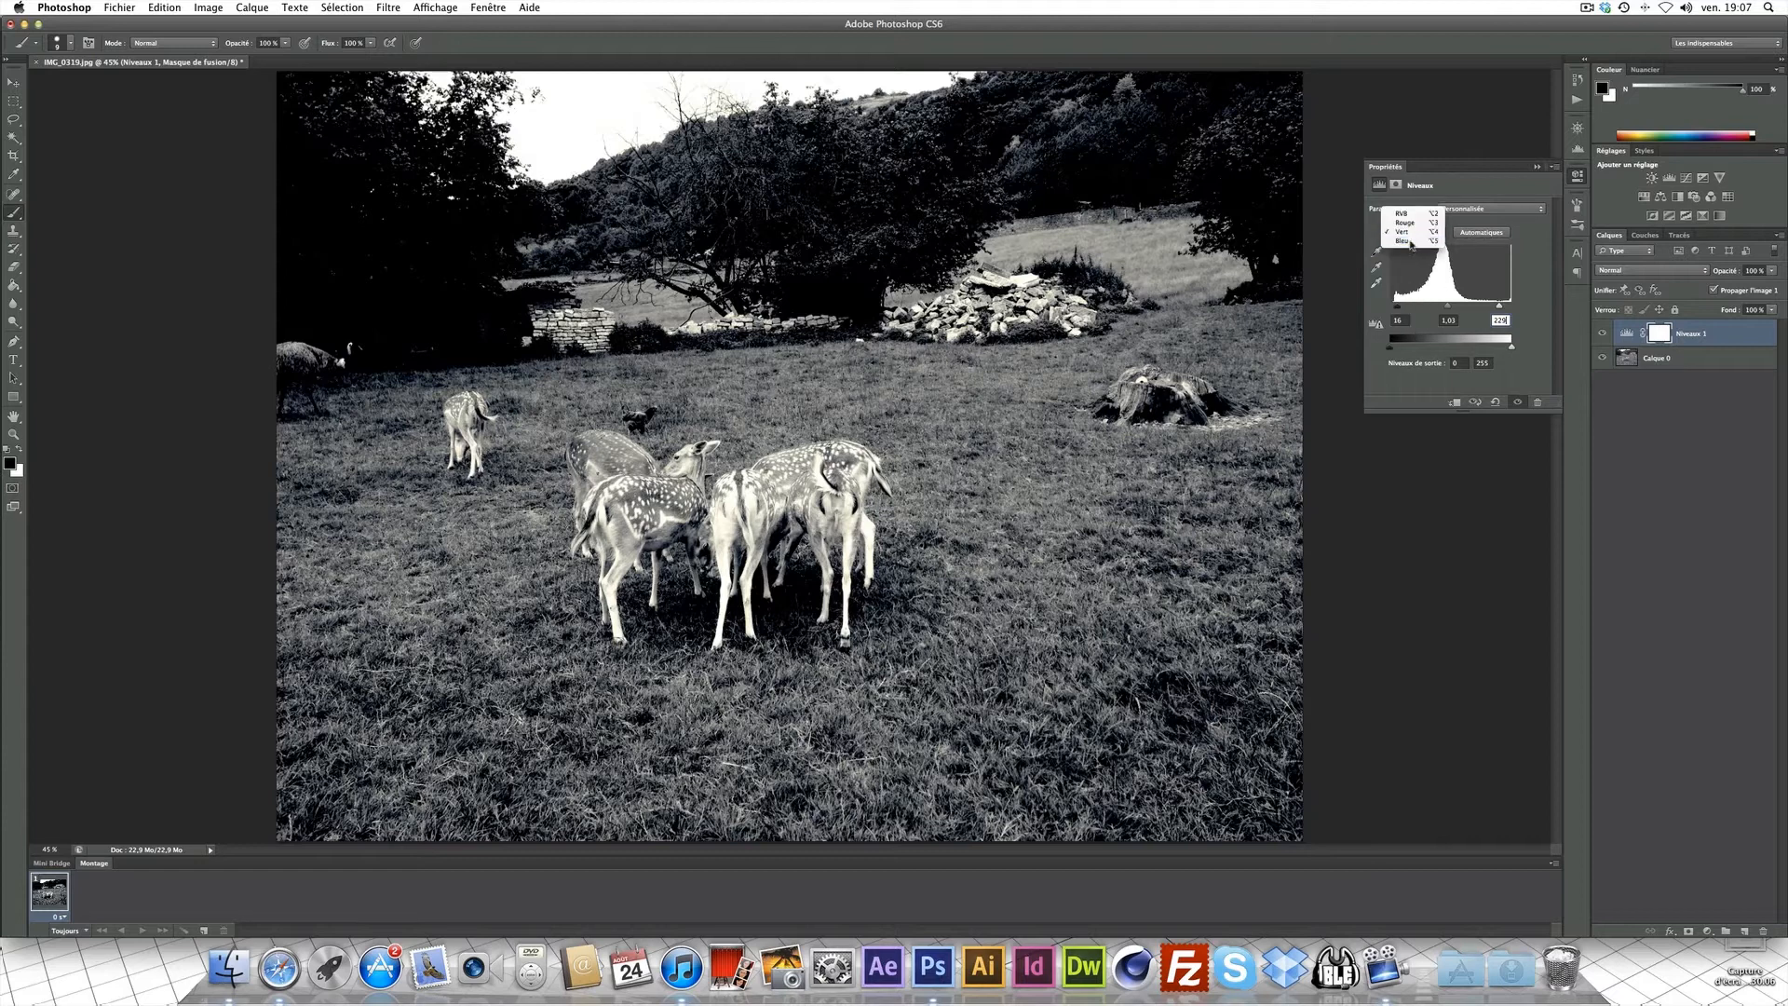
{"action": "left_click", "coordinate": [1414, 246]}
{"action": "left_click", "coordinate": [1397, 320]}
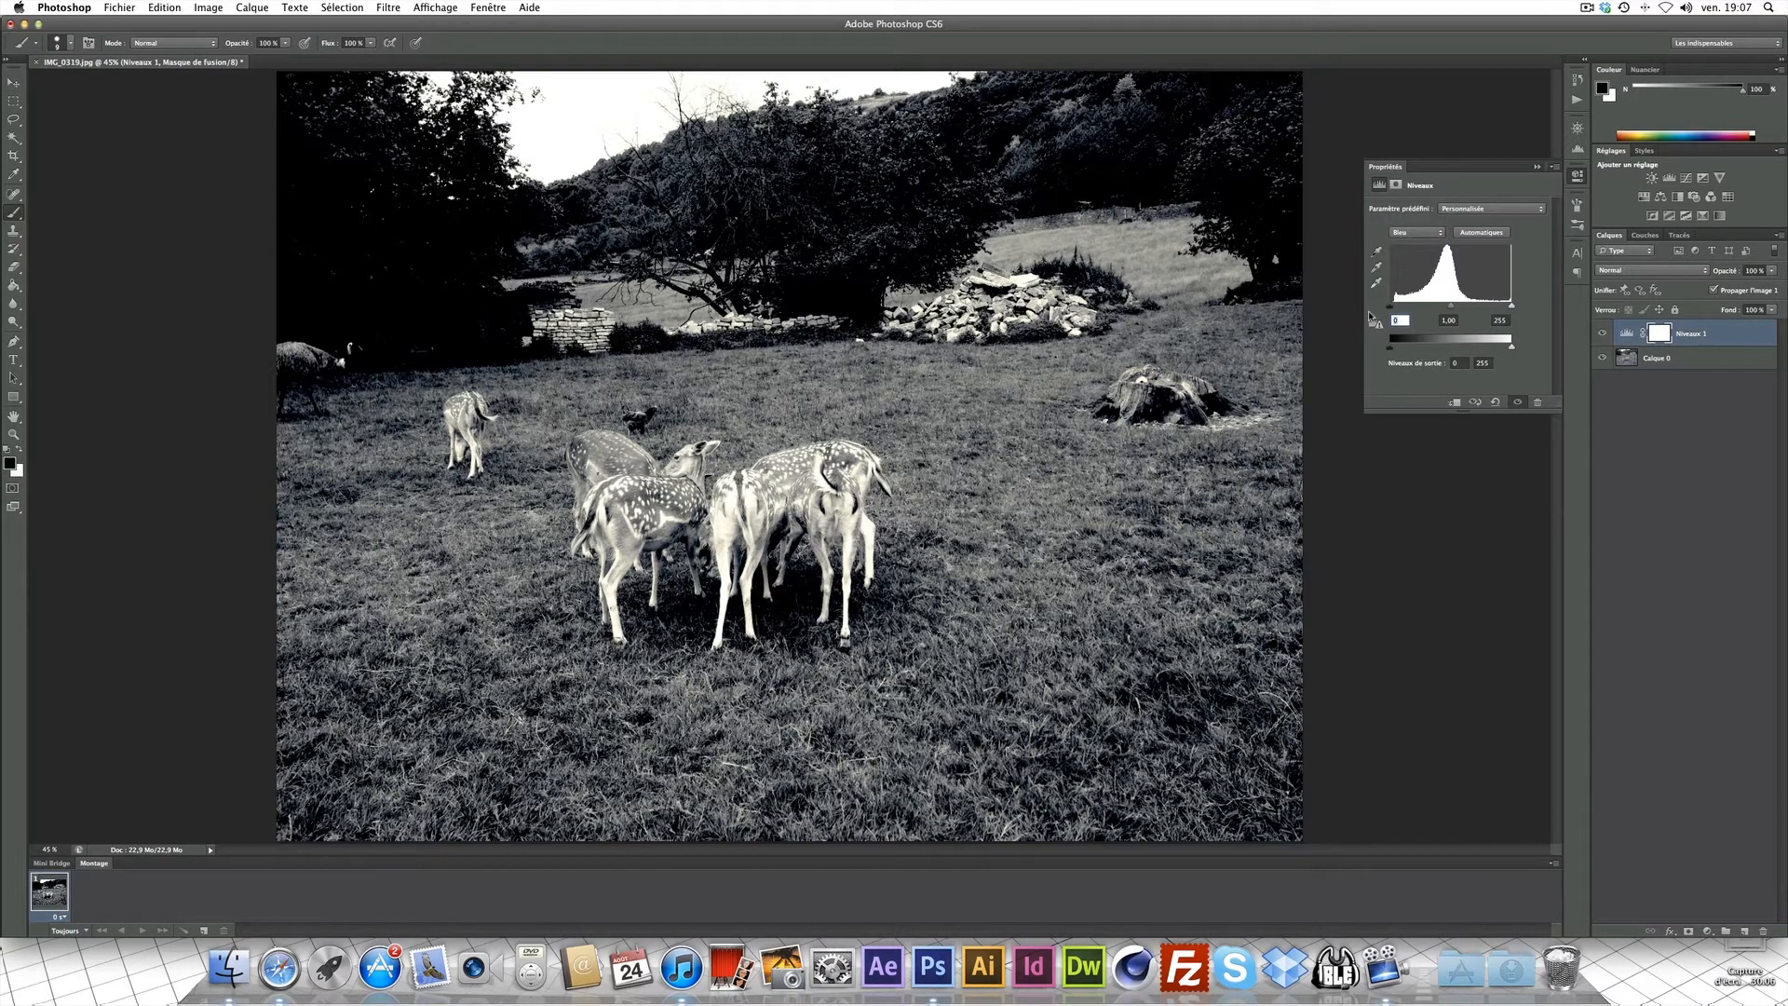
{"action": "left_click", "coordinate": [1577, 174]}
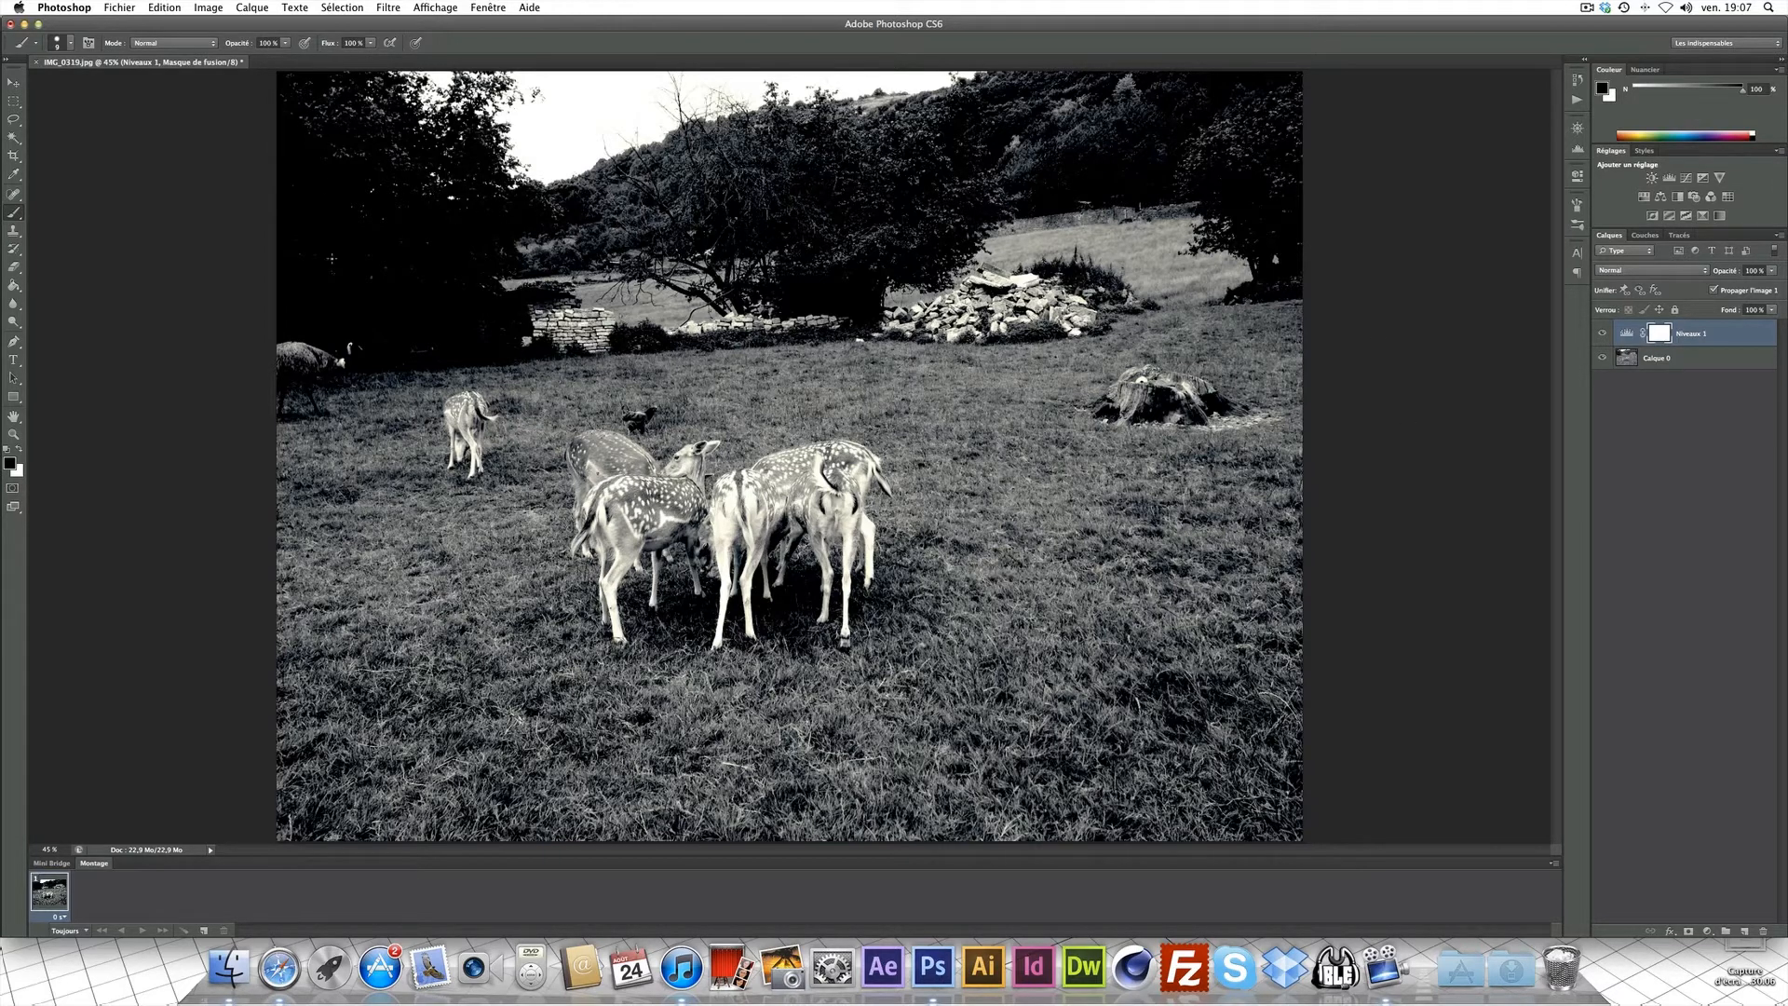
- Merge the Levels adjustment with the photo layer, then stop recording the Gotham script and collapse its list of operations
{"action": "left_click", "coordinate": [1704, 364], "text": "shift"}
{"action": "right_click", "coordinate": [1707, 344]}
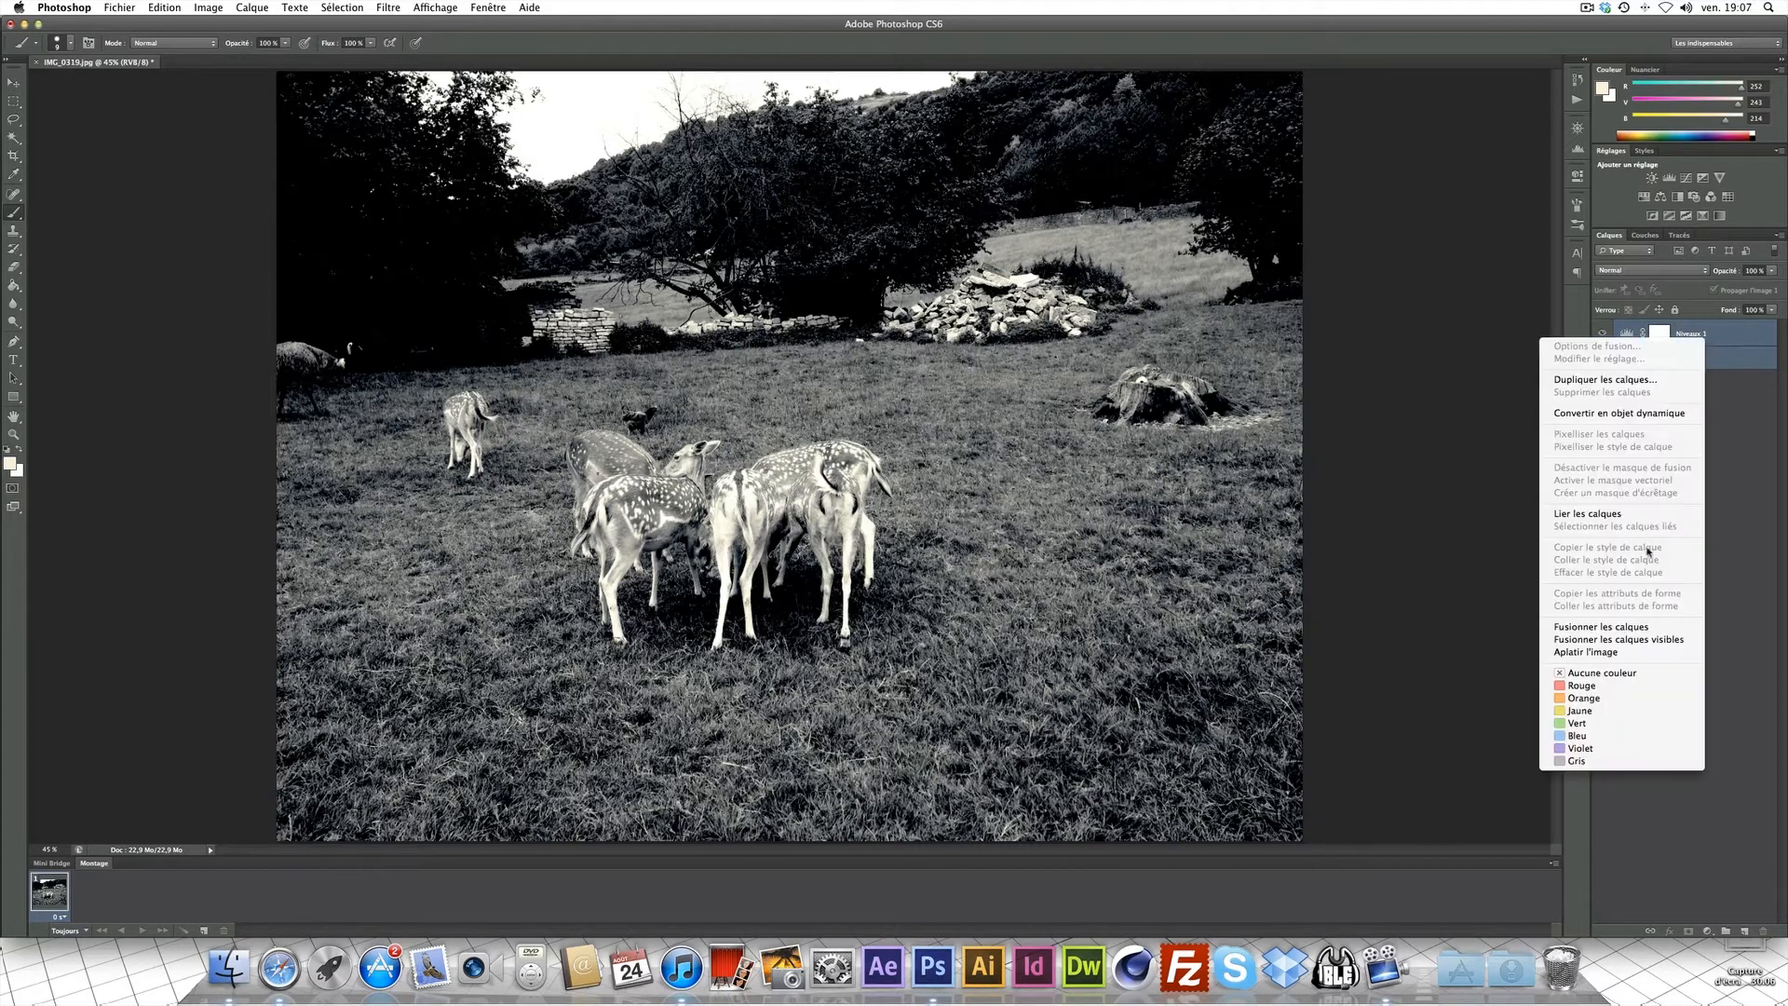
{"action": "left_click", "coordinate": [1634, 631]}
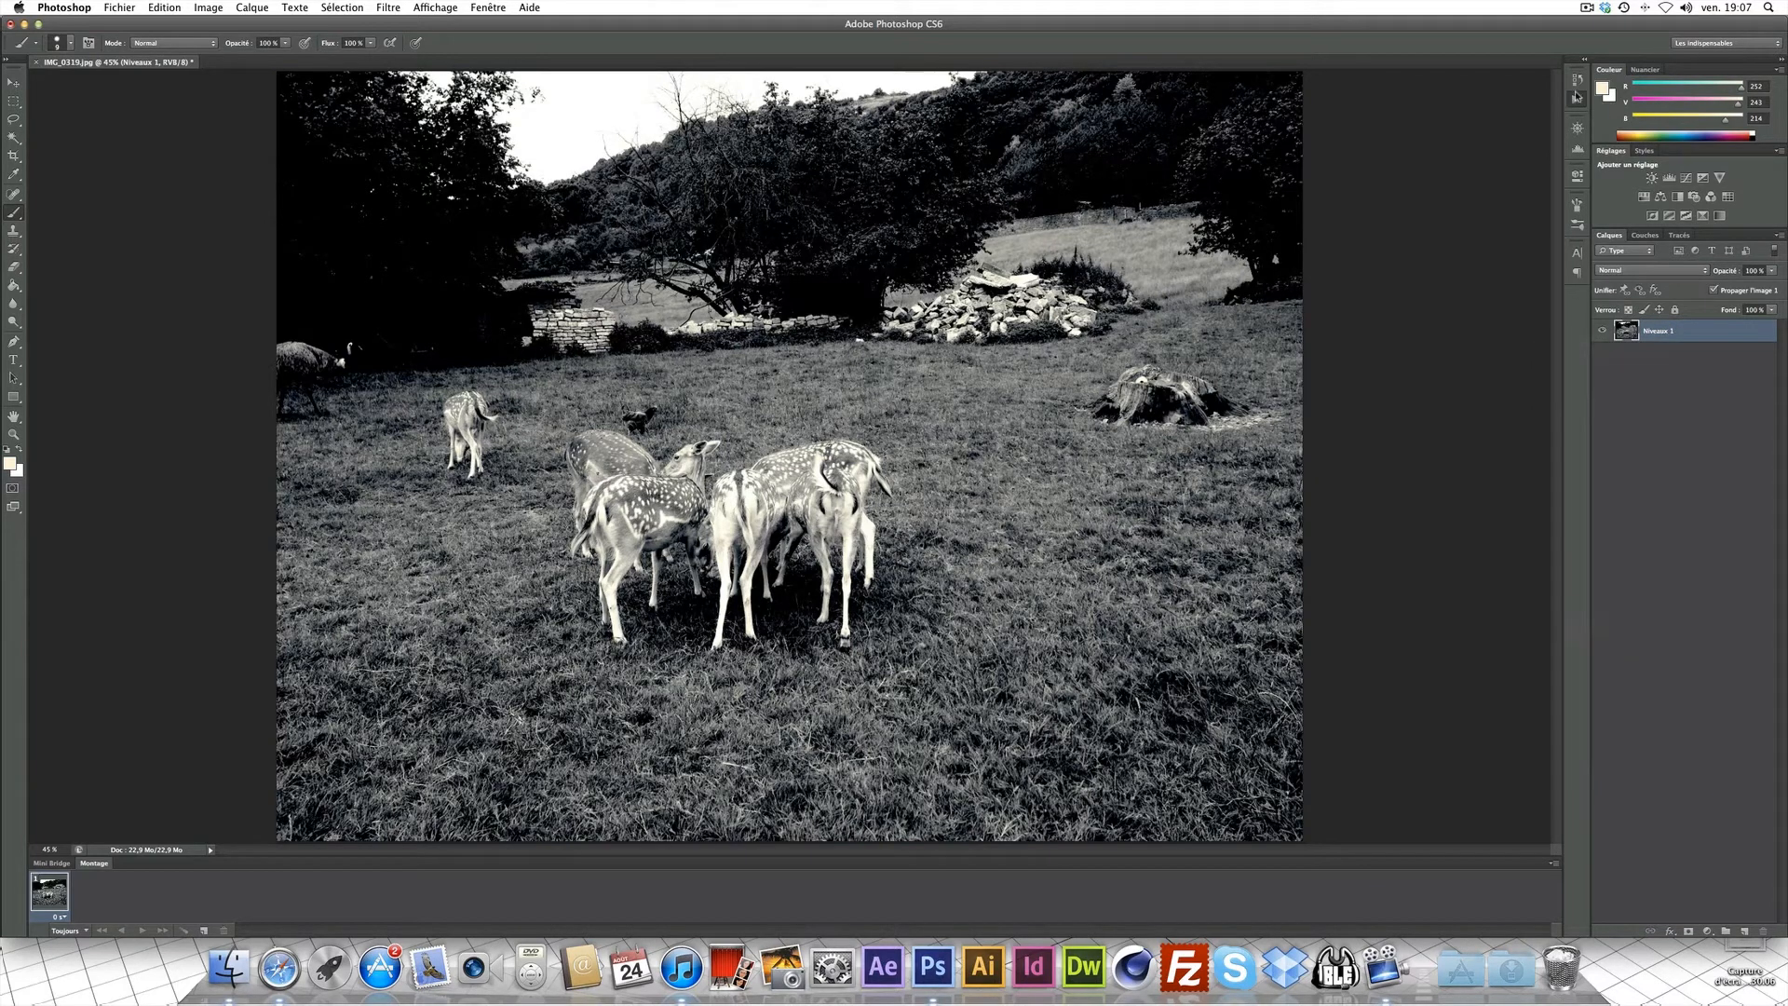
{"action": "left_click", "coordinate": [1577, 99]}
{"action": "left_click", "coordinate": [1435, 612]}
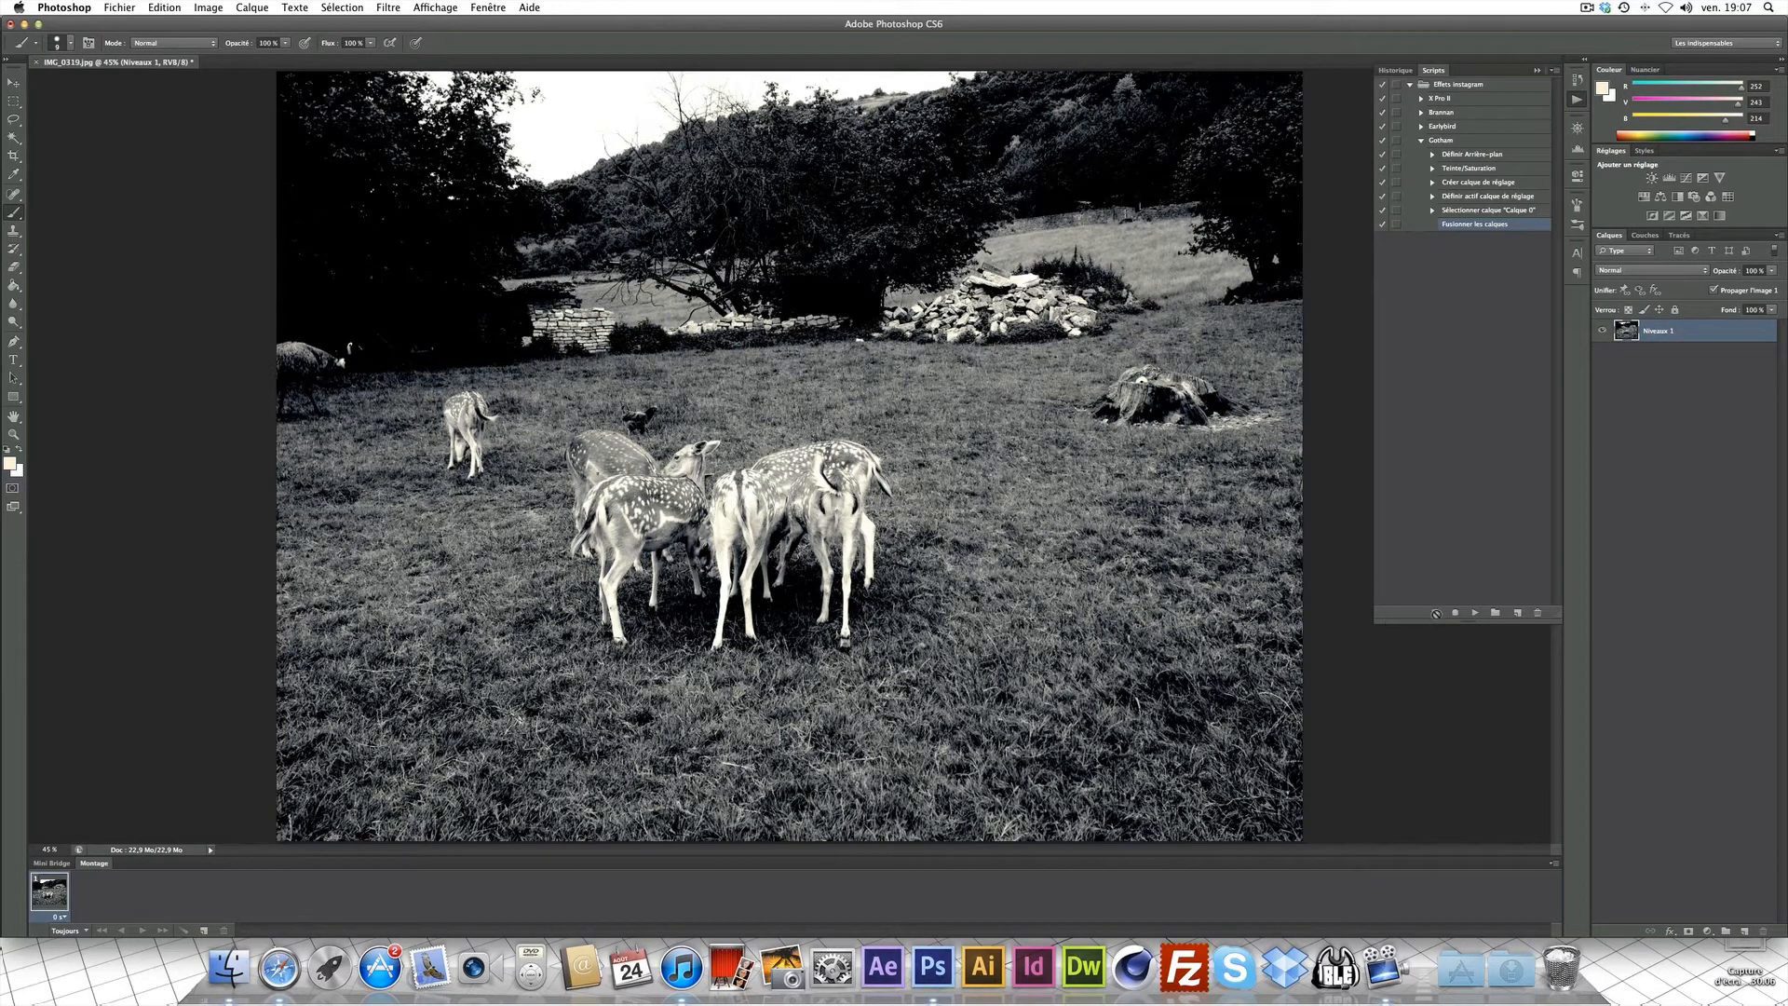
{"action": "left_click", "coordinate": [1422, 140]}
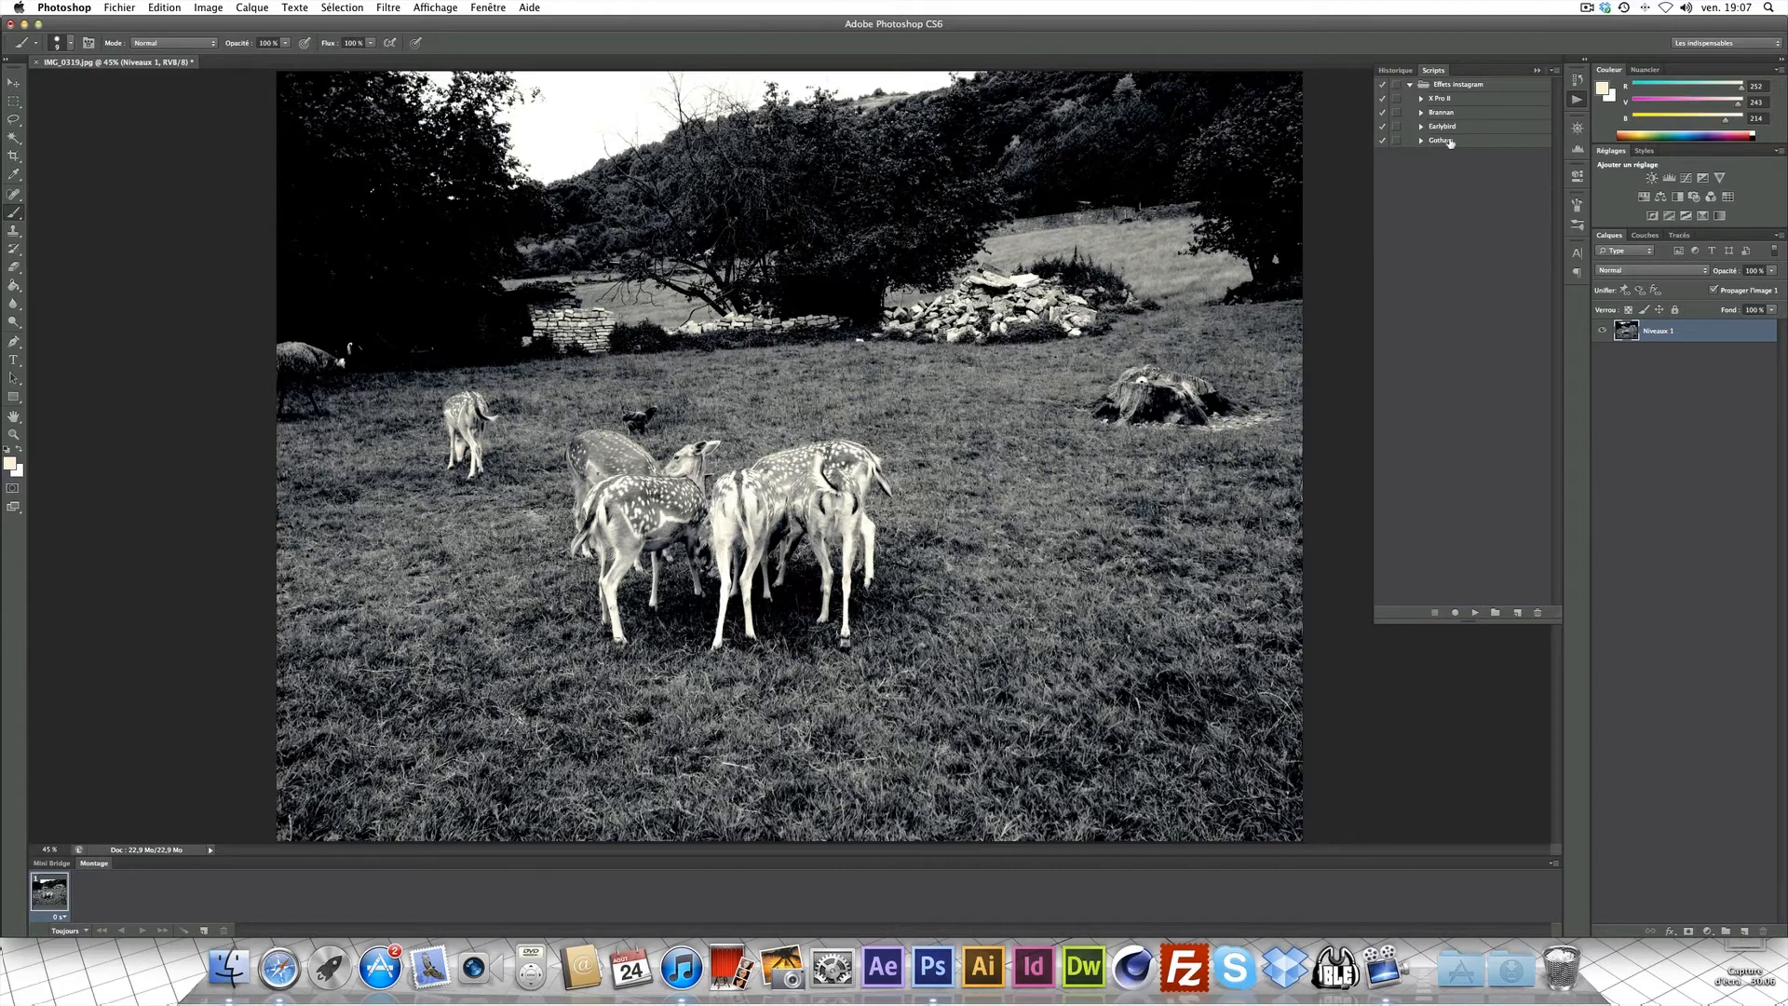
- Step back through the history to restore the original colour photo as the Arrière-plan background layer
{"action": "left_click", "coordinate": [1453, 142]}
{"action": "key", "text": "super+alt+z"}
{"action": "key", "text": "super+alt+z"}
{"action": "key", "text": "super+alt+z"}
{"action": "key", "text": "super+alt+z"}
{"action": "key", "text": "super+alt+z"}
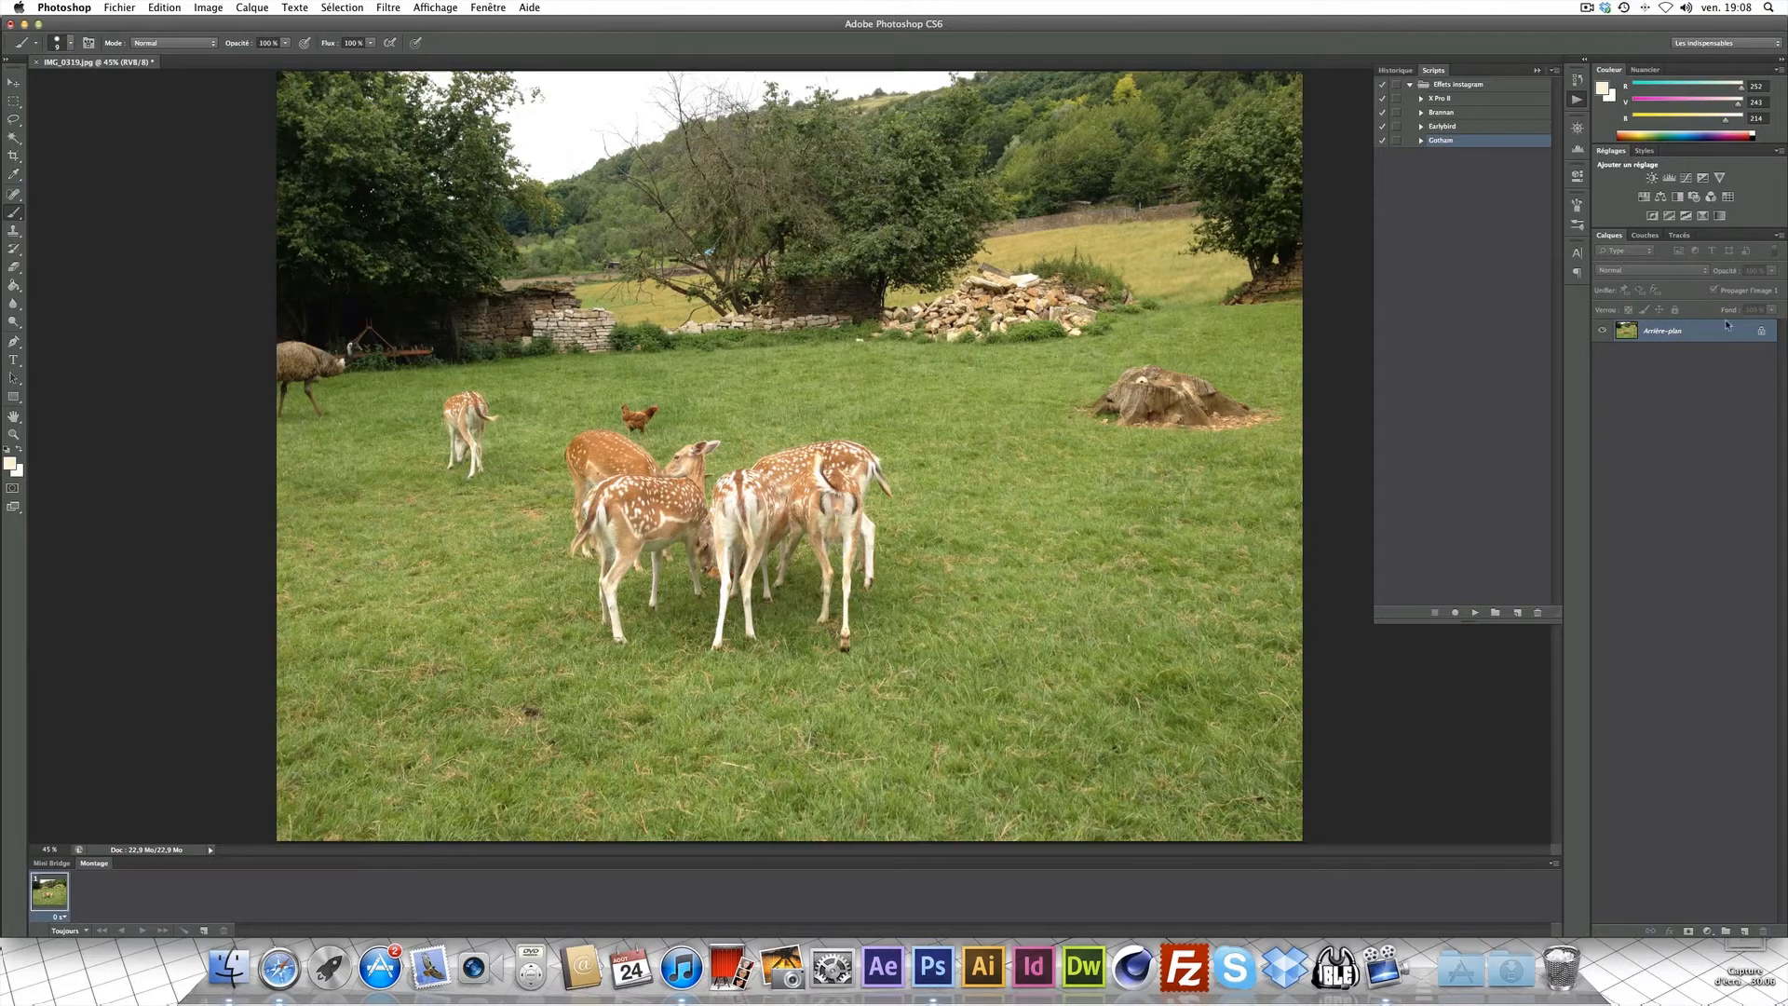
- Start recording a new script named Inkwell in the Effets instagram set
{"action": "left_click", "coordinate": [1472, 86]}
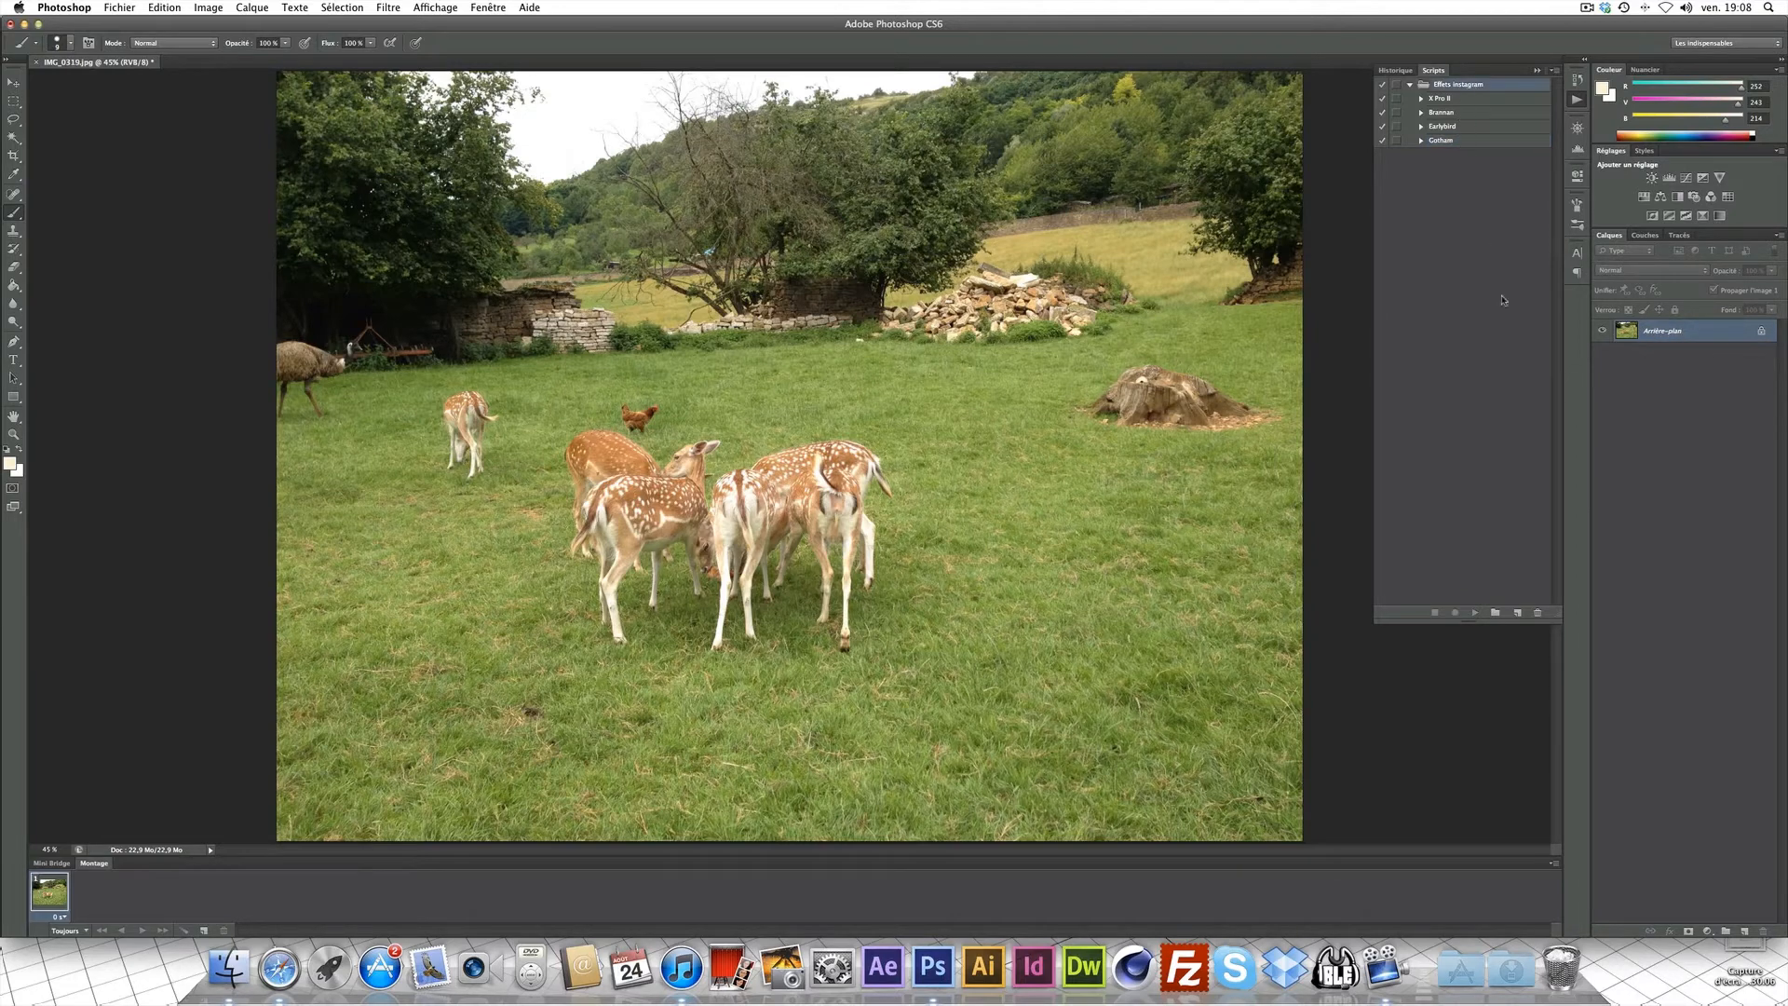
{"action": "left_click", "coordinate": [1511, 383]}
{"action": "left_click", "coordinate": [1458, 86]}
{"action": "left_click", "coordinate": [1517, 613]}
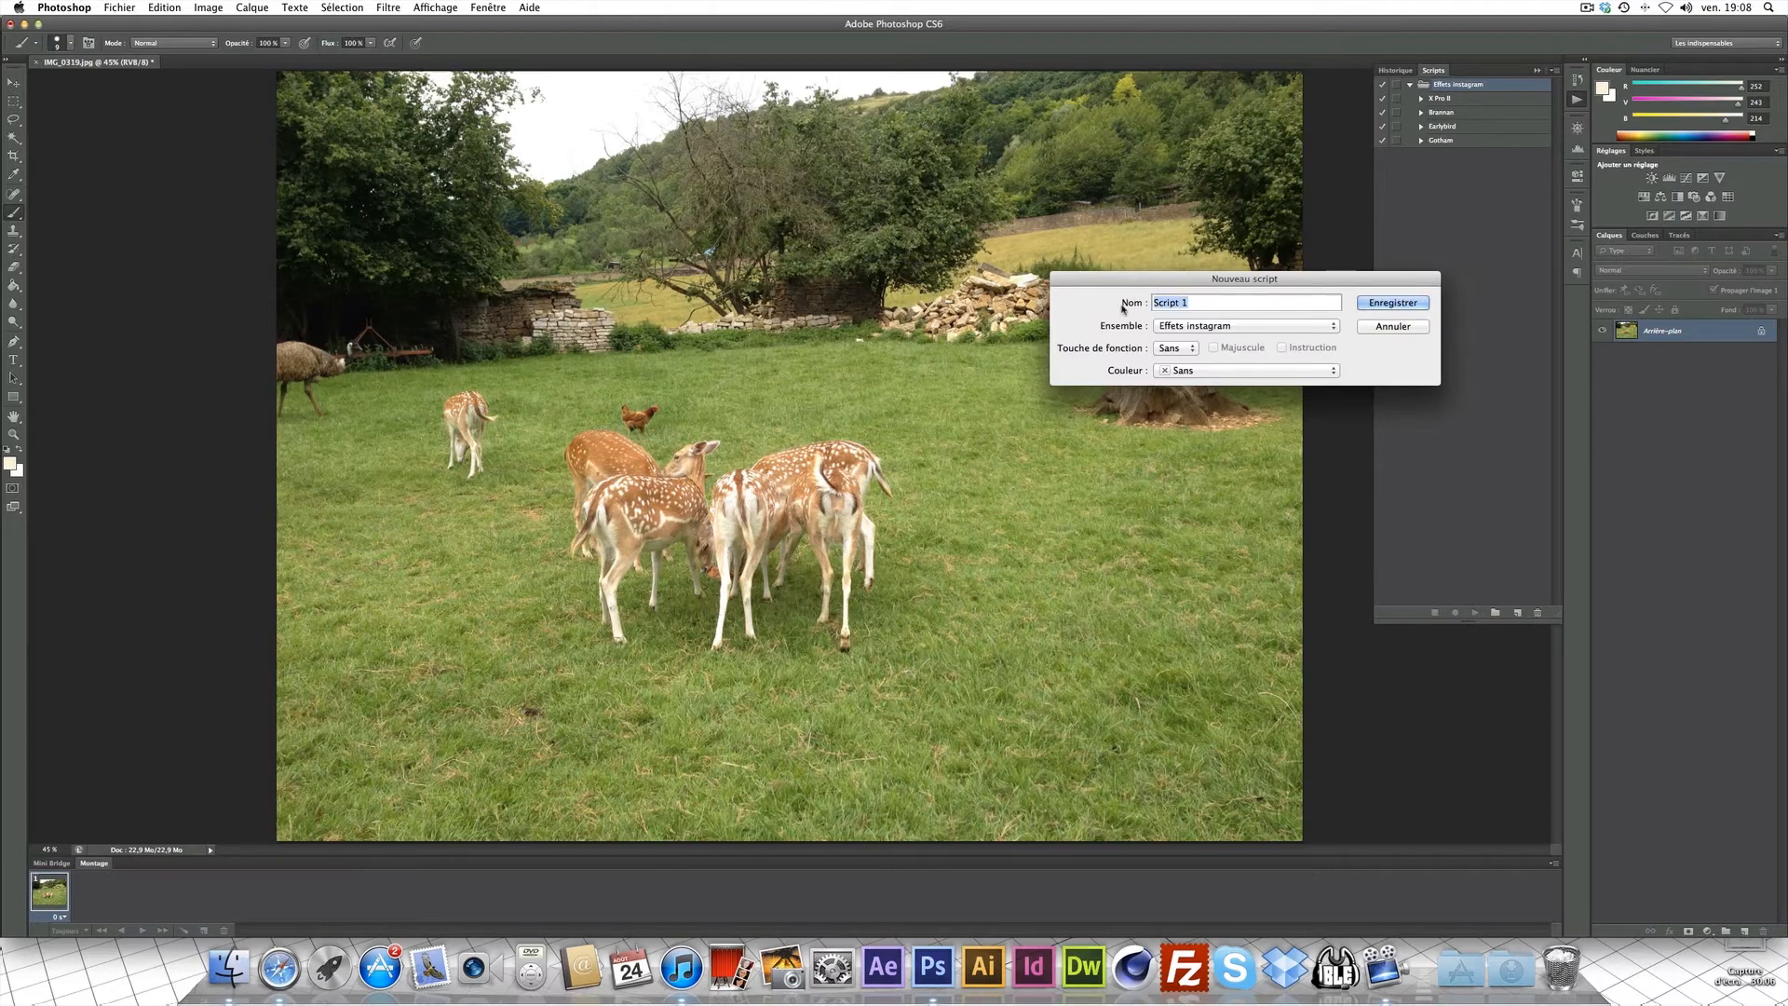
{"action": "type", "text": "Inkwell"}
{"action": "key", "text": "Return"}
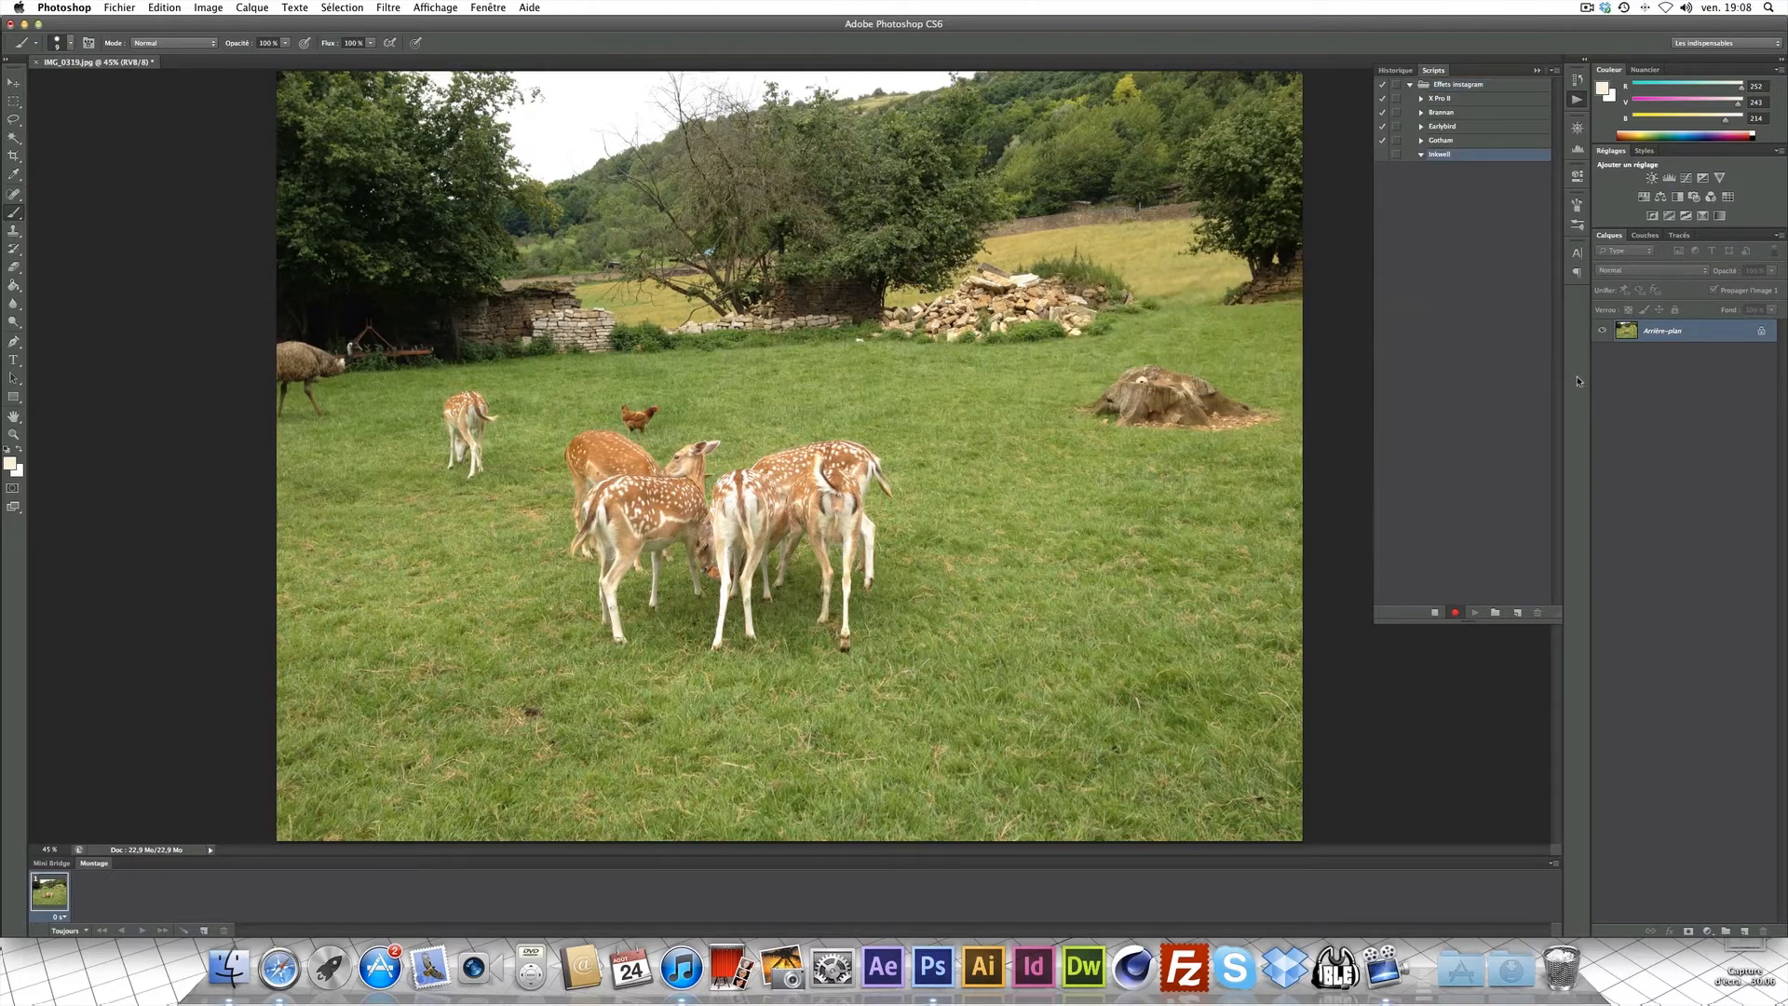
- Convert the locked background into the layer Calque 0 and desaturate it (Désaturation)
{"action": "double_click", "coordinate": [1707, 331]}
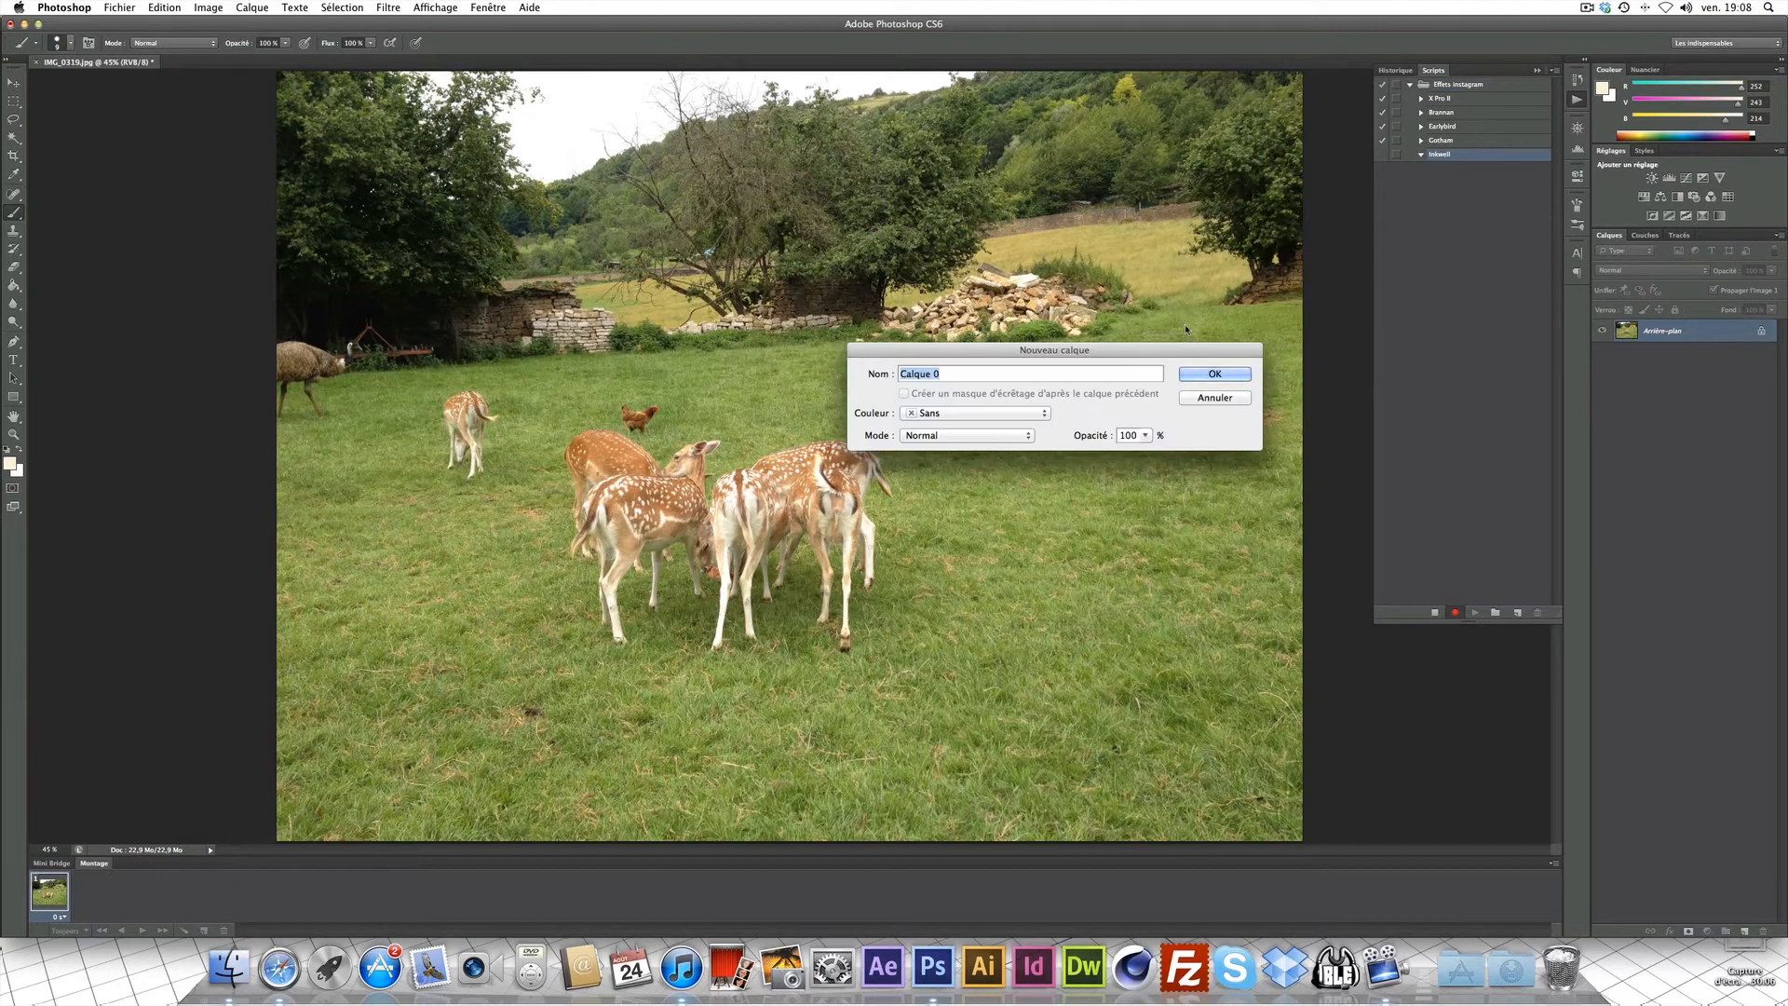
{"action": "left_click", "coordinate": [1214, 376]}
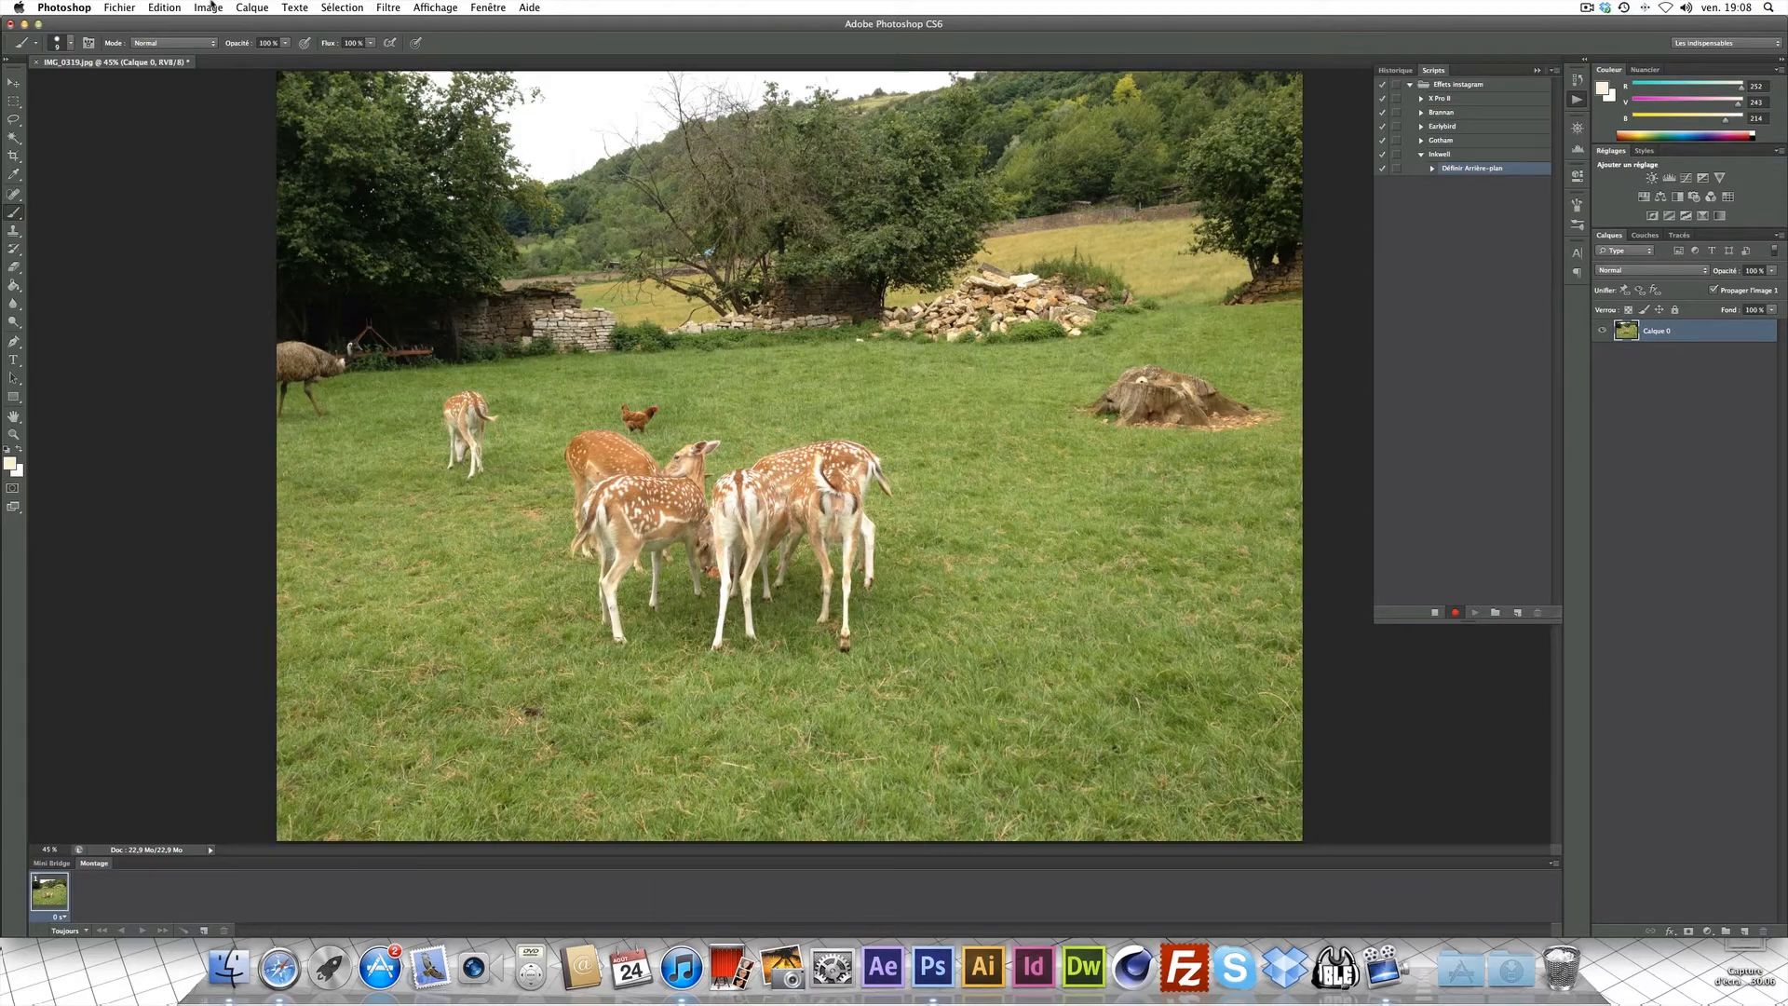
{"action": "left_click", "coordinate": [209, 9]}
{"action": "mouse_move", "coordinate": [322, 52]}
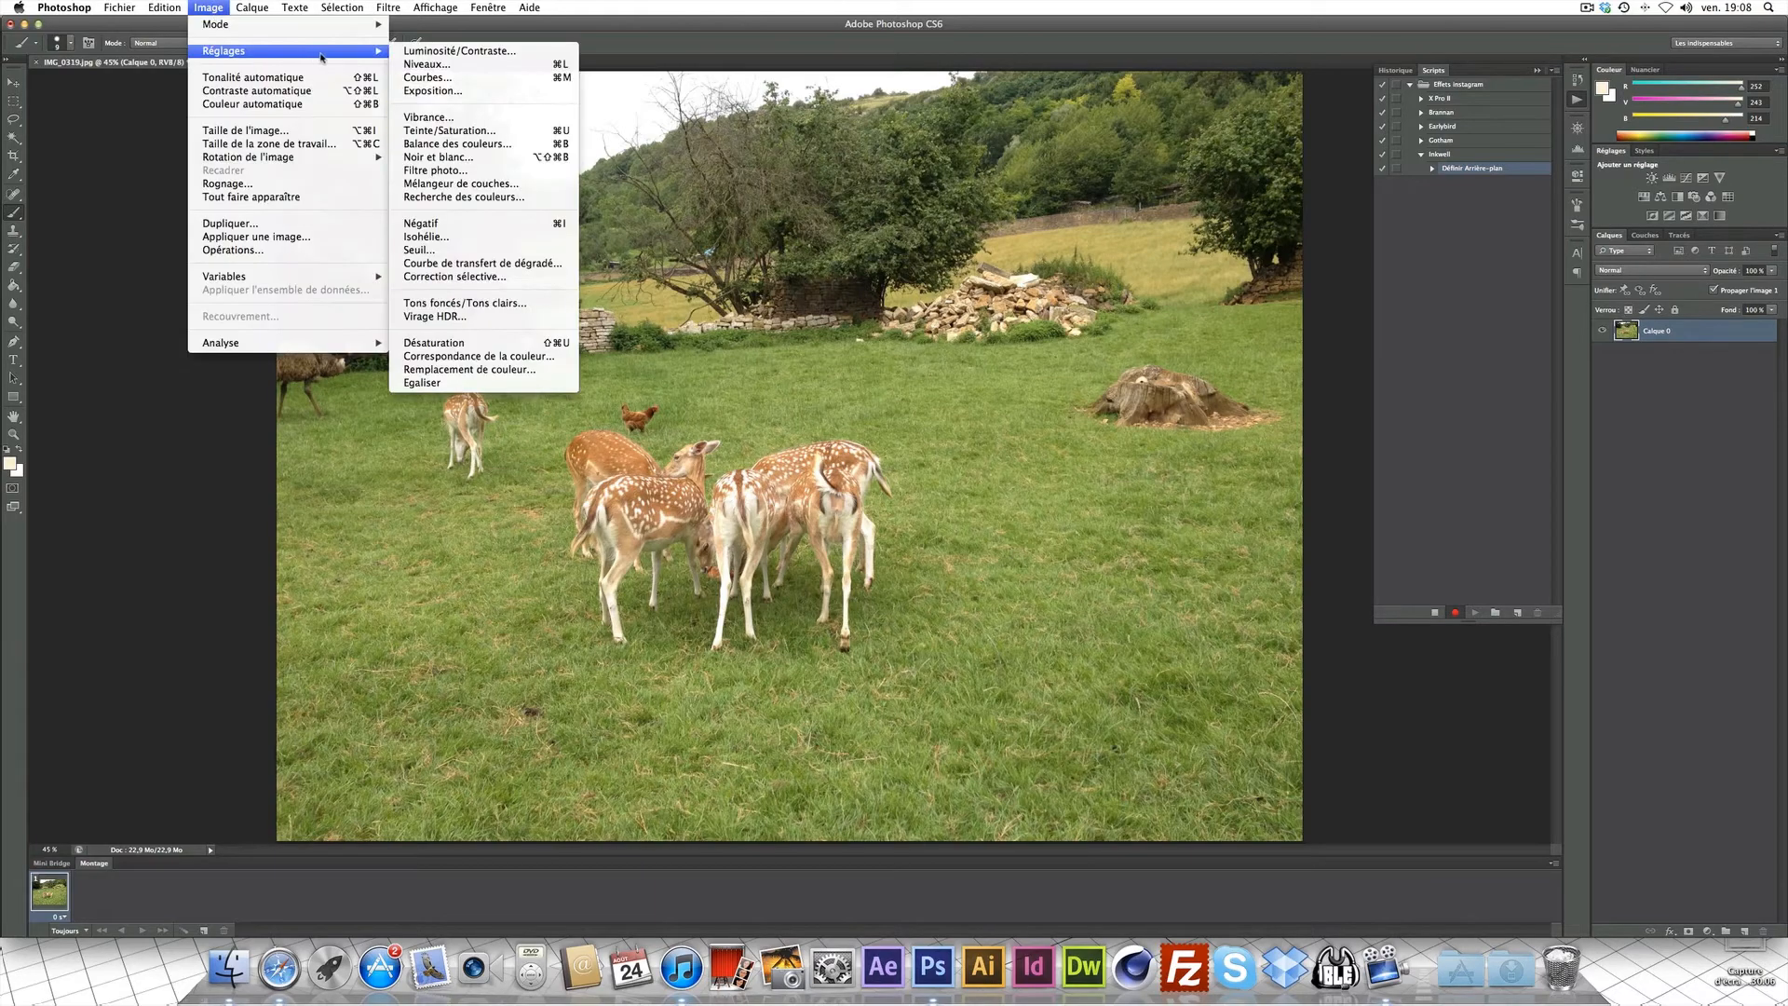
{"action": "left_click", "coordinate": [470, 342]}
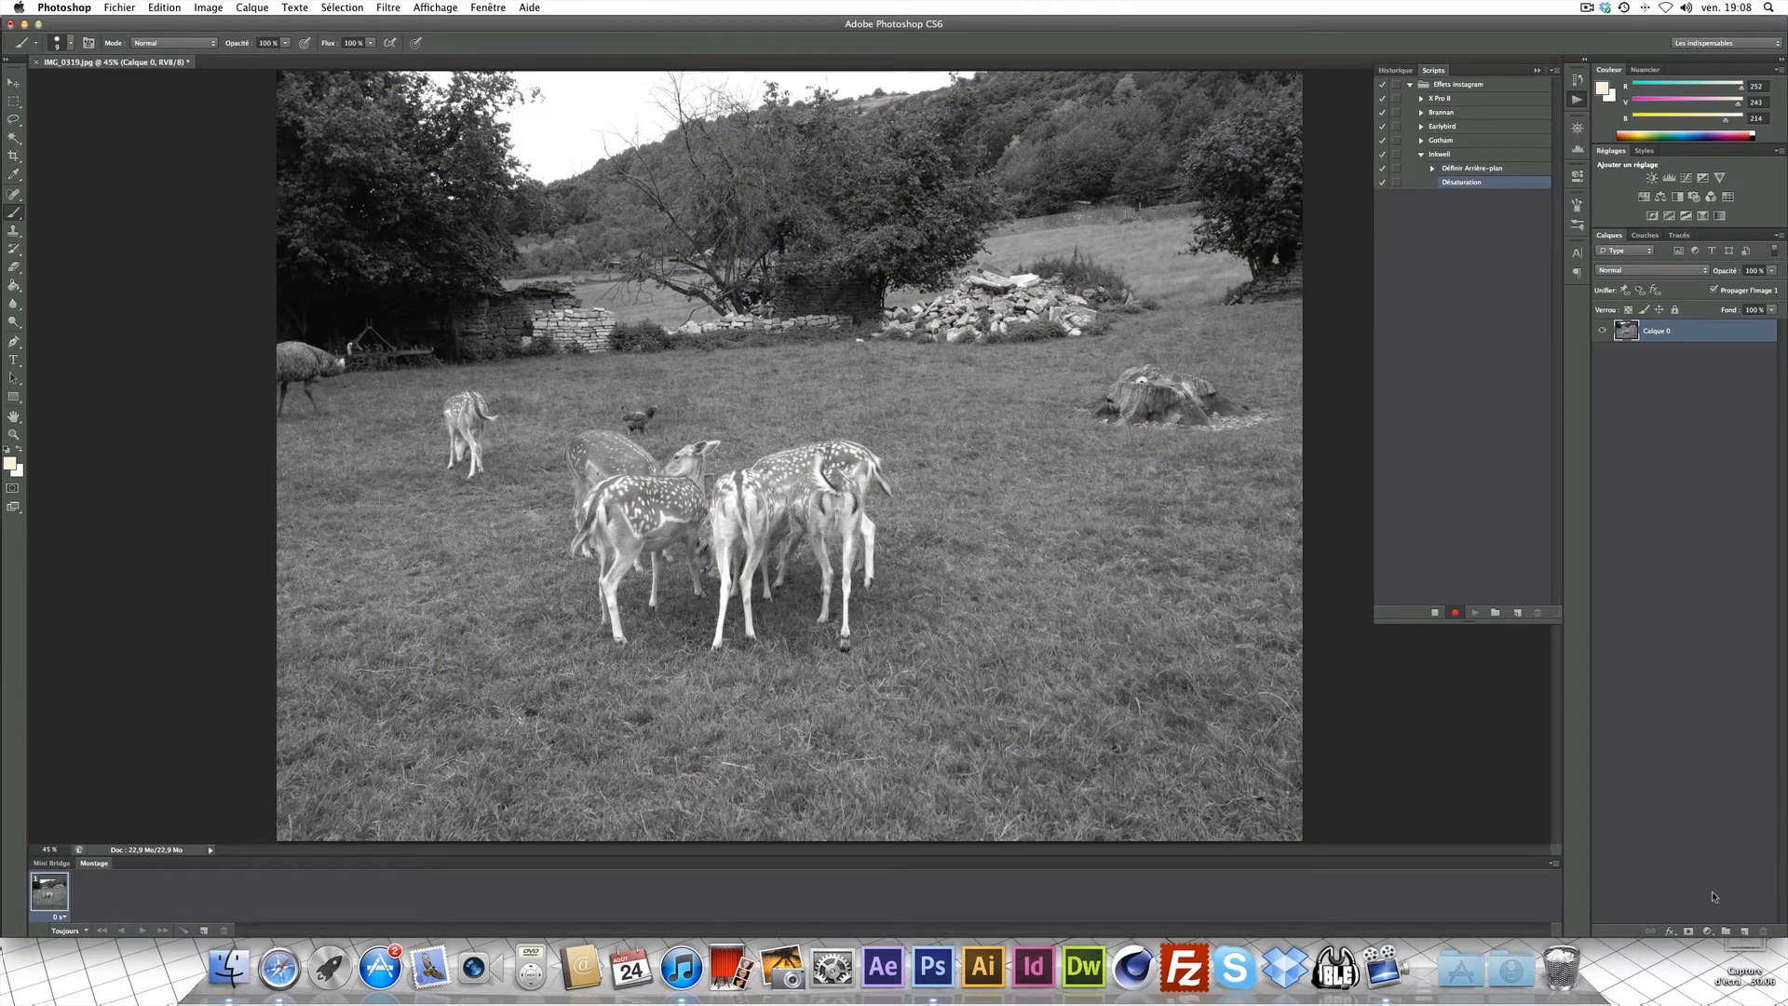
- Add a Curves (Courbes) adjustment above the photo layer and shift the RGB curve's black point to about input 13, output 0
{"action": "left_click", "coordinate": [1707, 930]}
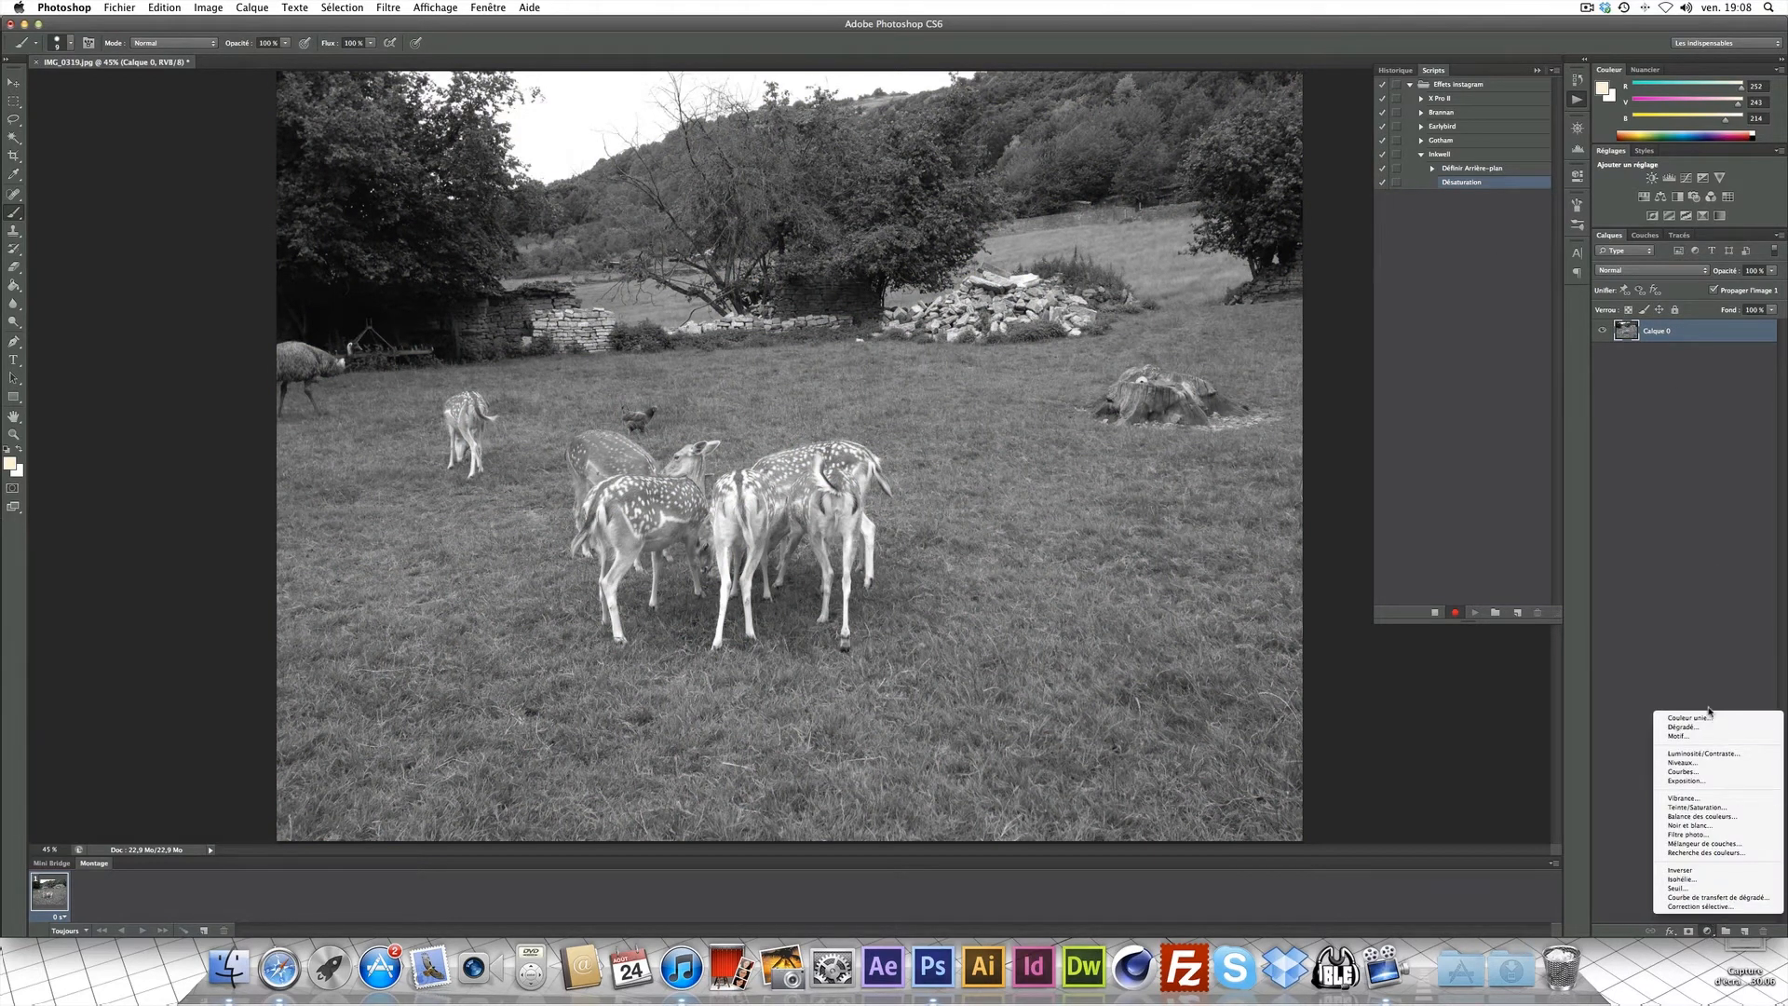
{"action": "left_click", "coordinate": [1695, 773]}
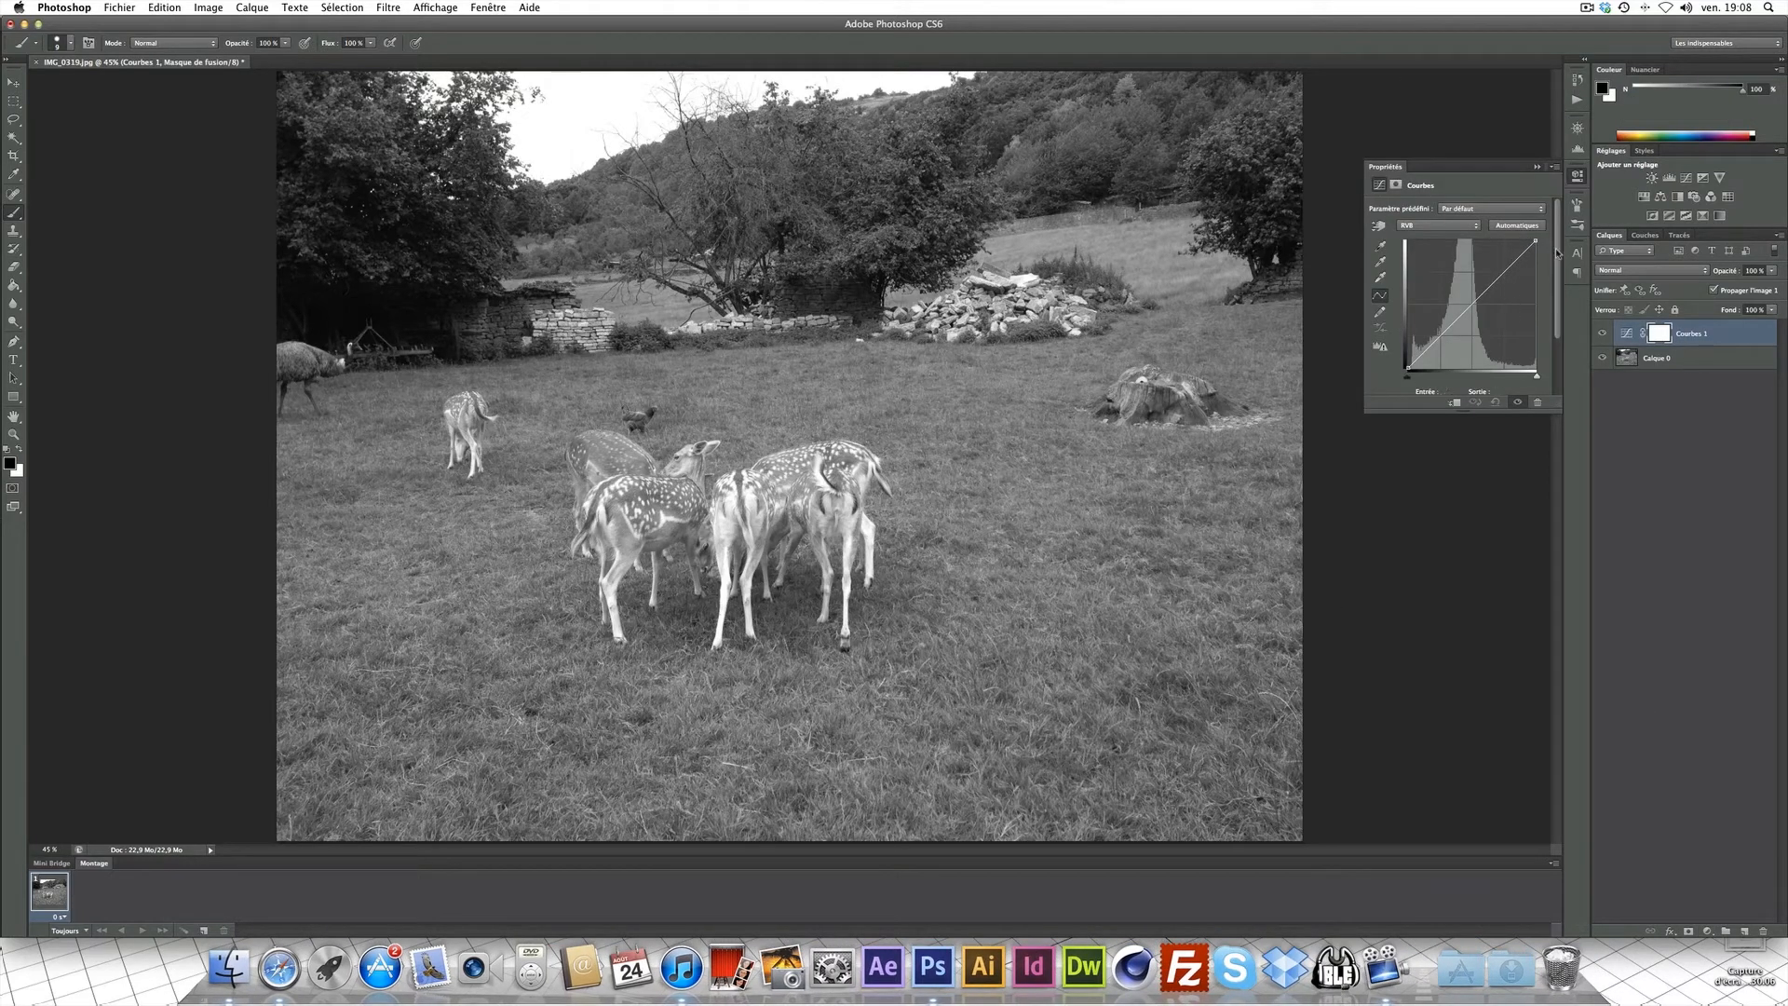
{"action": "scroll", "coordinate": [1559, 252], "scroll_direction": "down", "scroll_amount": 2}
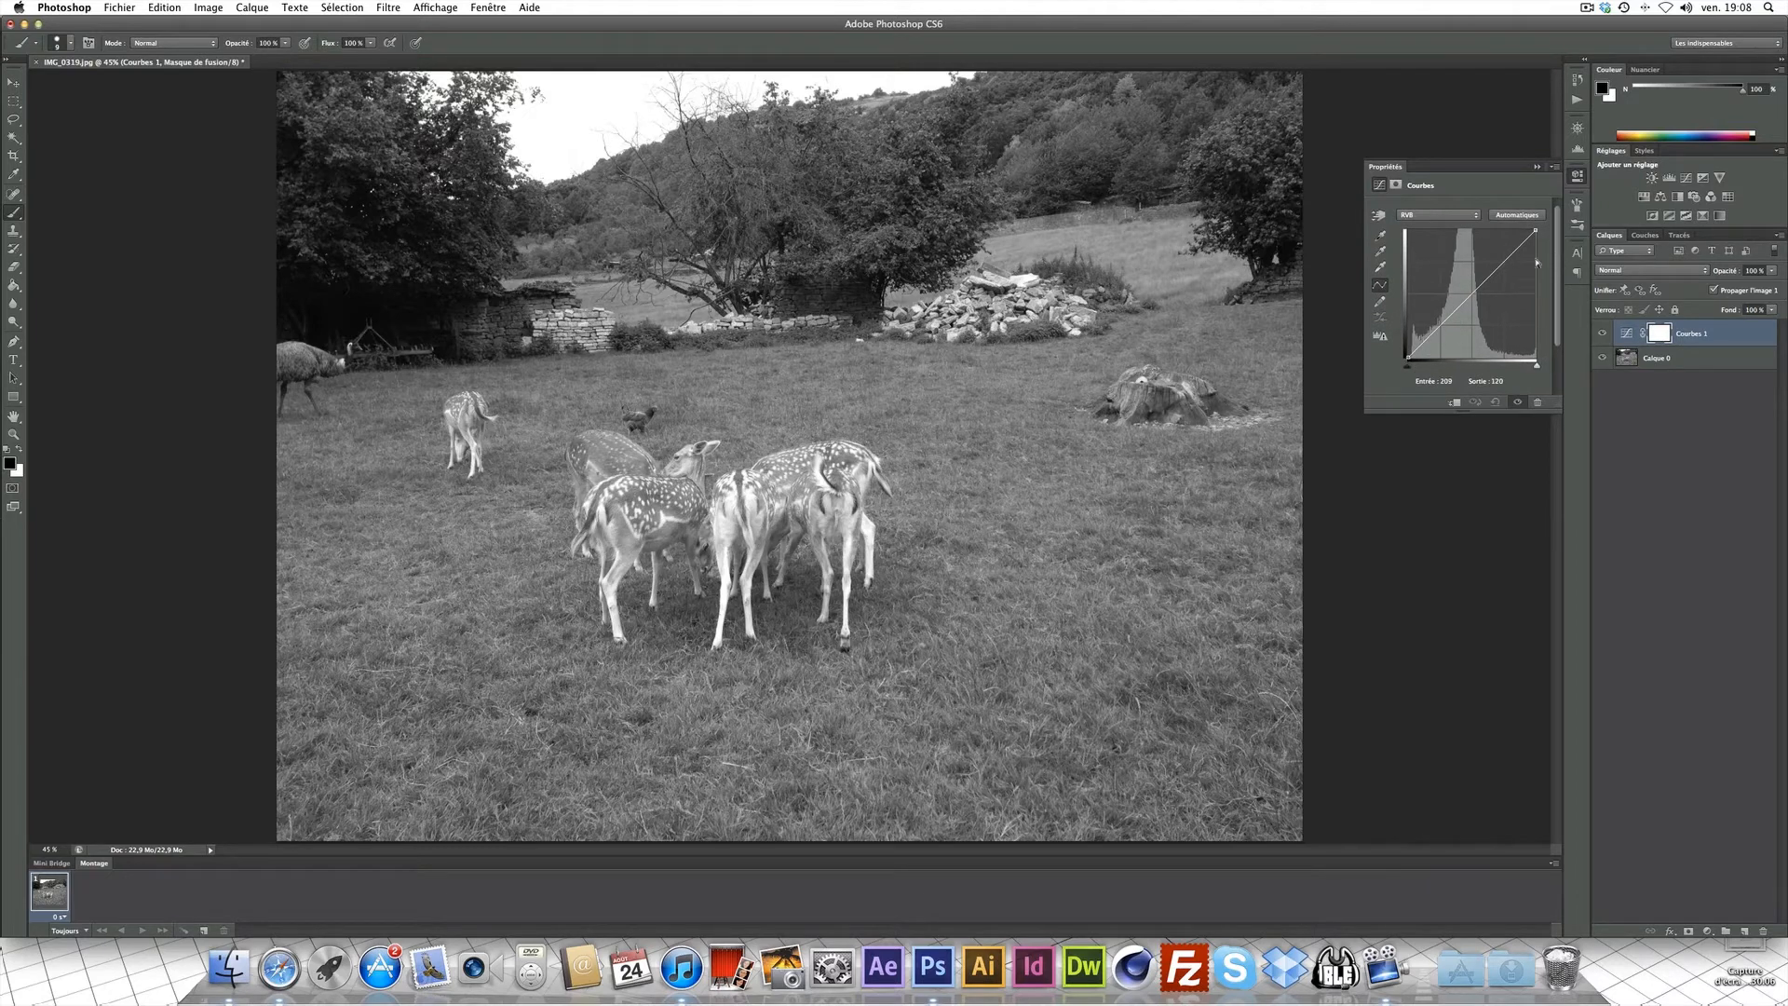
{"action": "left_click_drag", "start_coordinate": [1408, 357], "coordinate": [1413, 358]}
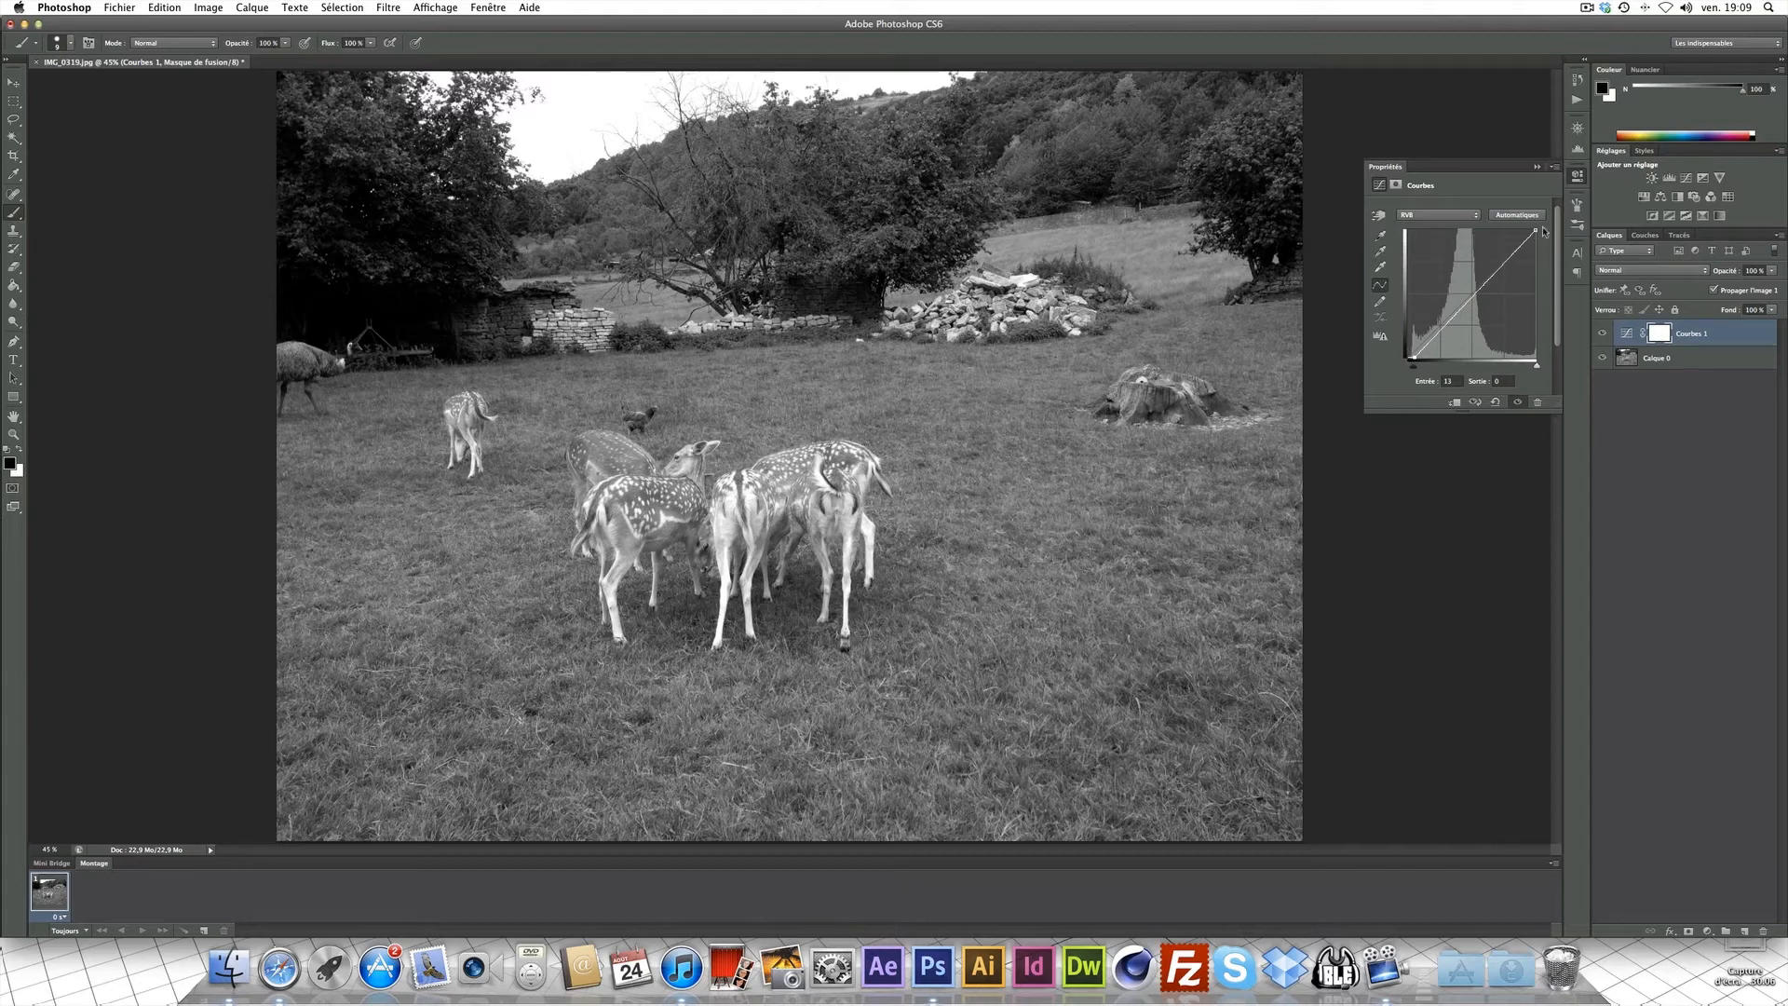
- Brighten the upper part of the RGB curve with a point near input 173, output 208, and fine-tune the black point
{"action": "left_click_drag", "start_coordinate": [1497, 270], "coordinate": [1489, 258]}
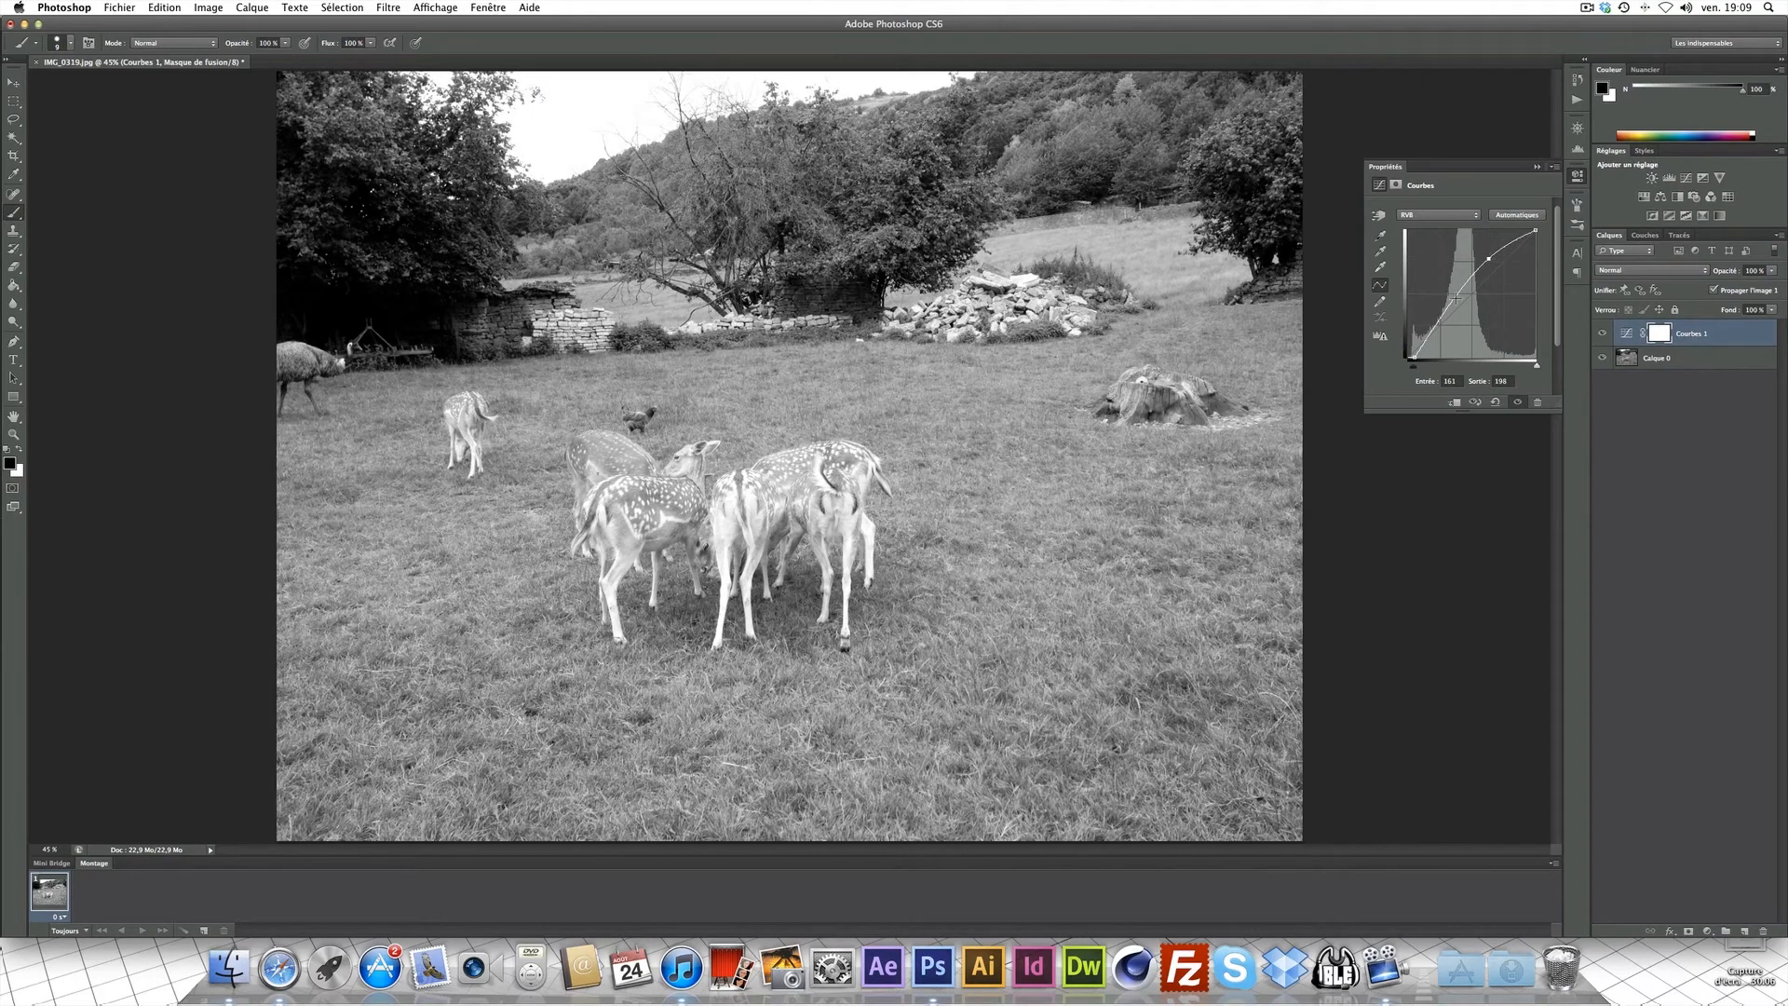
{"action": "left_click_drag", "start_coordinate": [1449, 326], "coordinate": [1494, 253]}
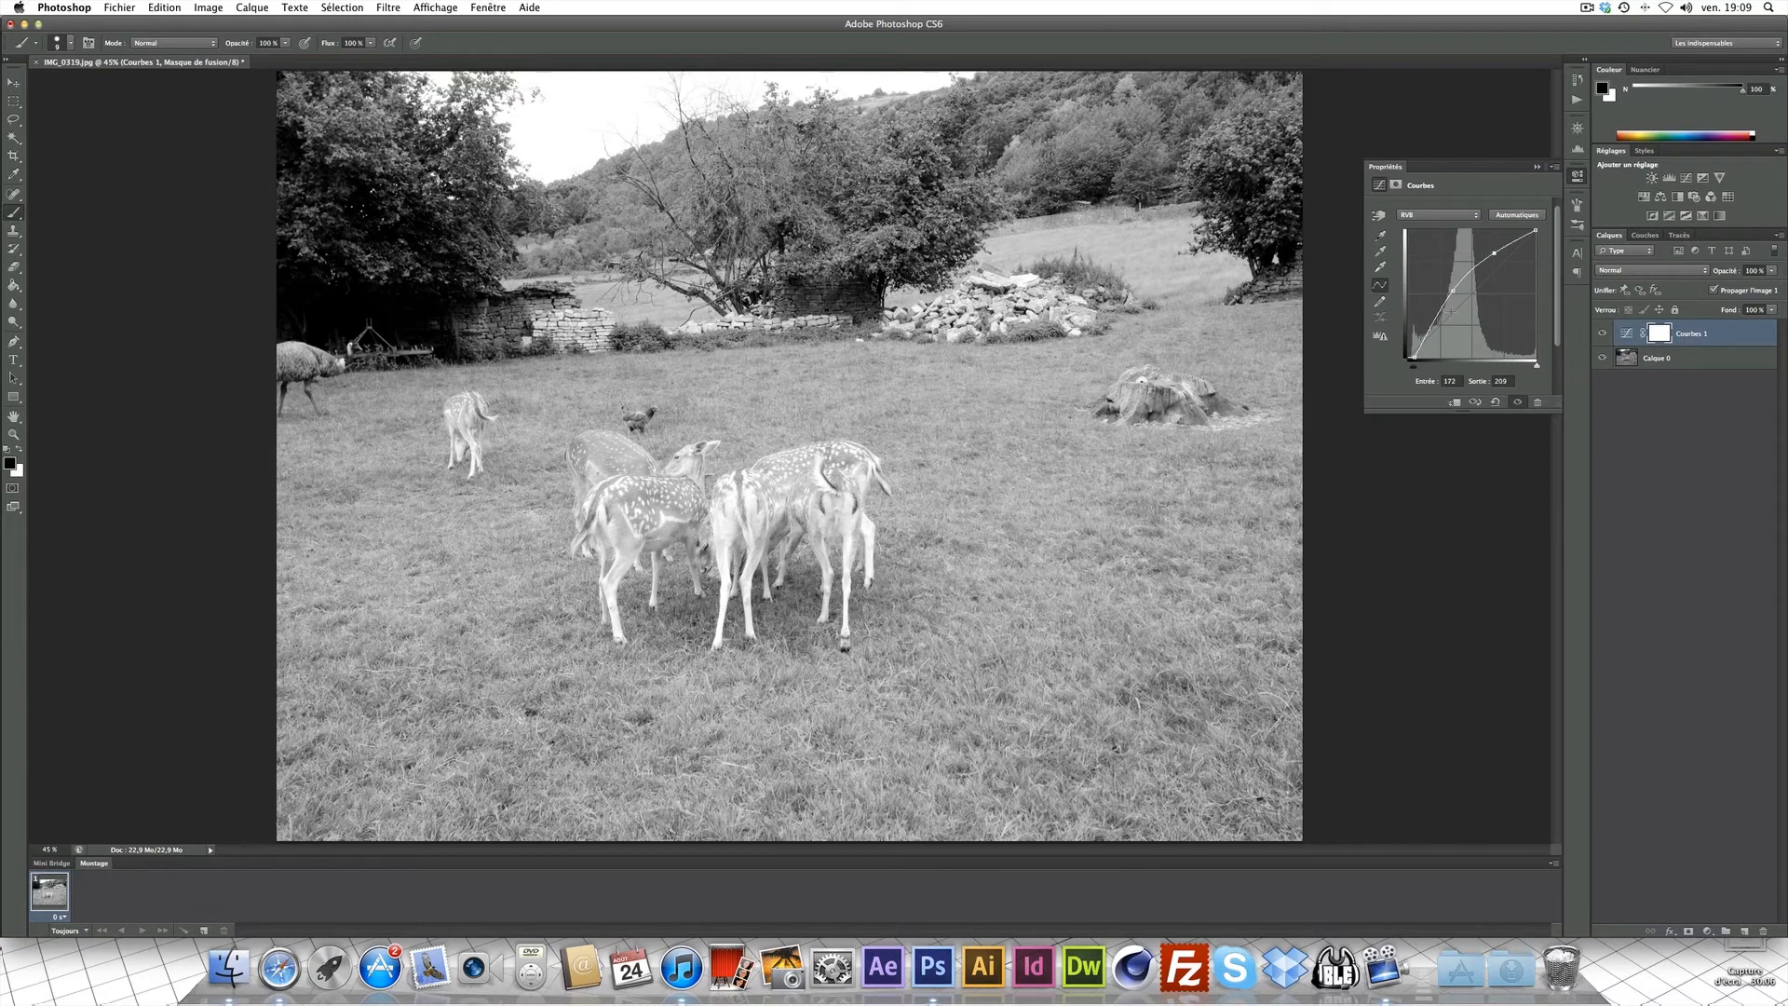
{"action": "left_click_drag", "start_coordinate": [1414, 357], "coordinate": [1417, 357]}
{"action": "left_click_drag", "start_coordinate": [1453, 291], "coordinate": [1497, 249]}
{"action": "left_click_drag", "start_coordinate": [1418, 356], "coordinate": [1414, 360]}
{"action": "left_click", "coordinate": [1578, 176]}
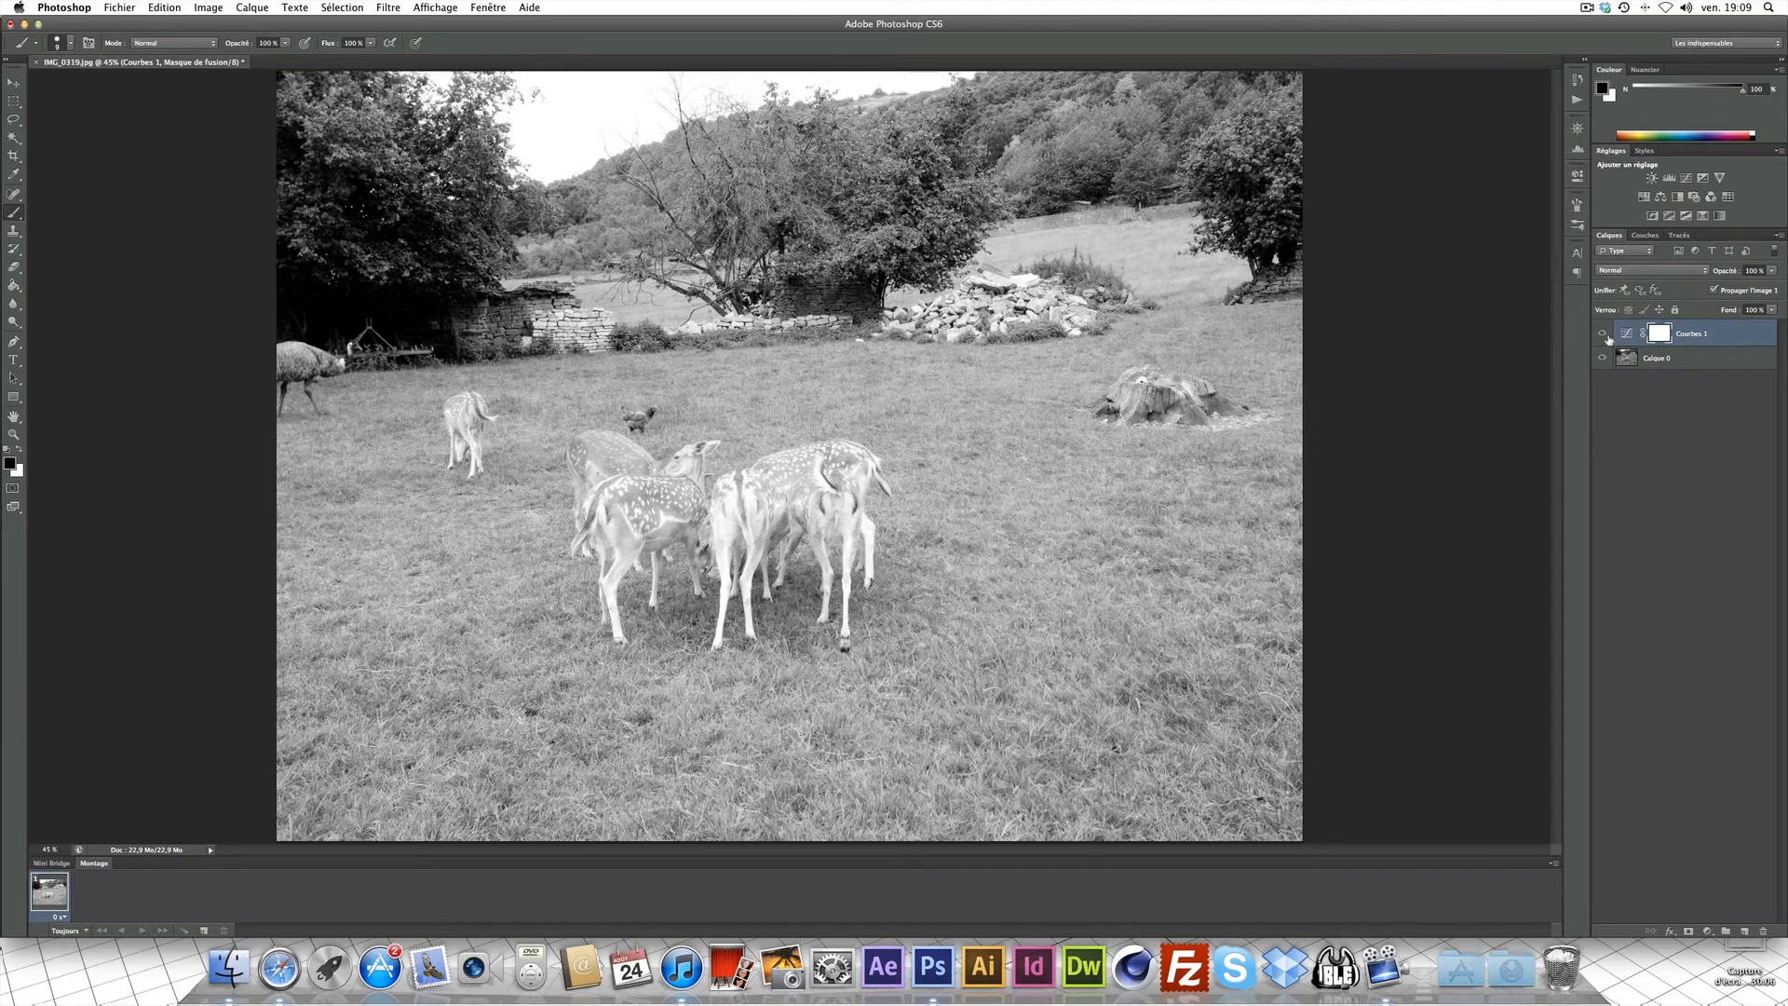
- Add a Brightness/Contrast (Luminosité/Contraste) adjustment directly above Calque 0 with brightness -10 and contrast 48
{"action": "left_click", "coordinate": [1703, 366]}
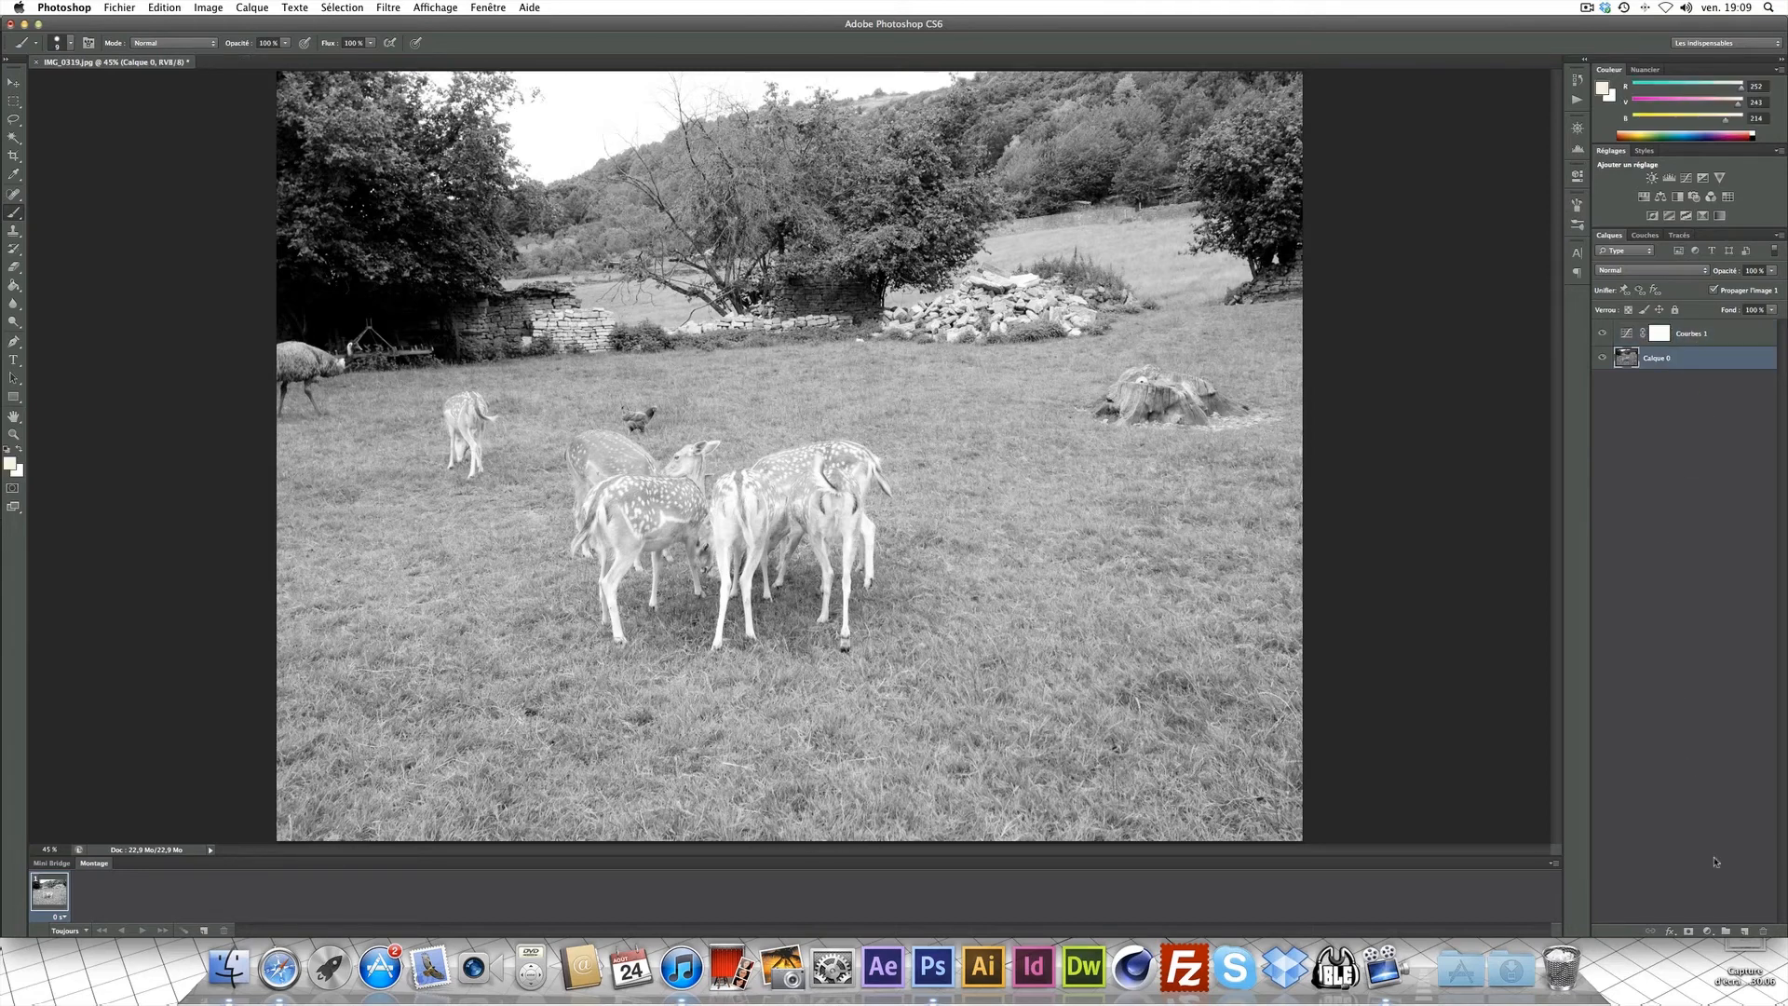
{"action": "left_click", "coordinate": [1707, 931]}
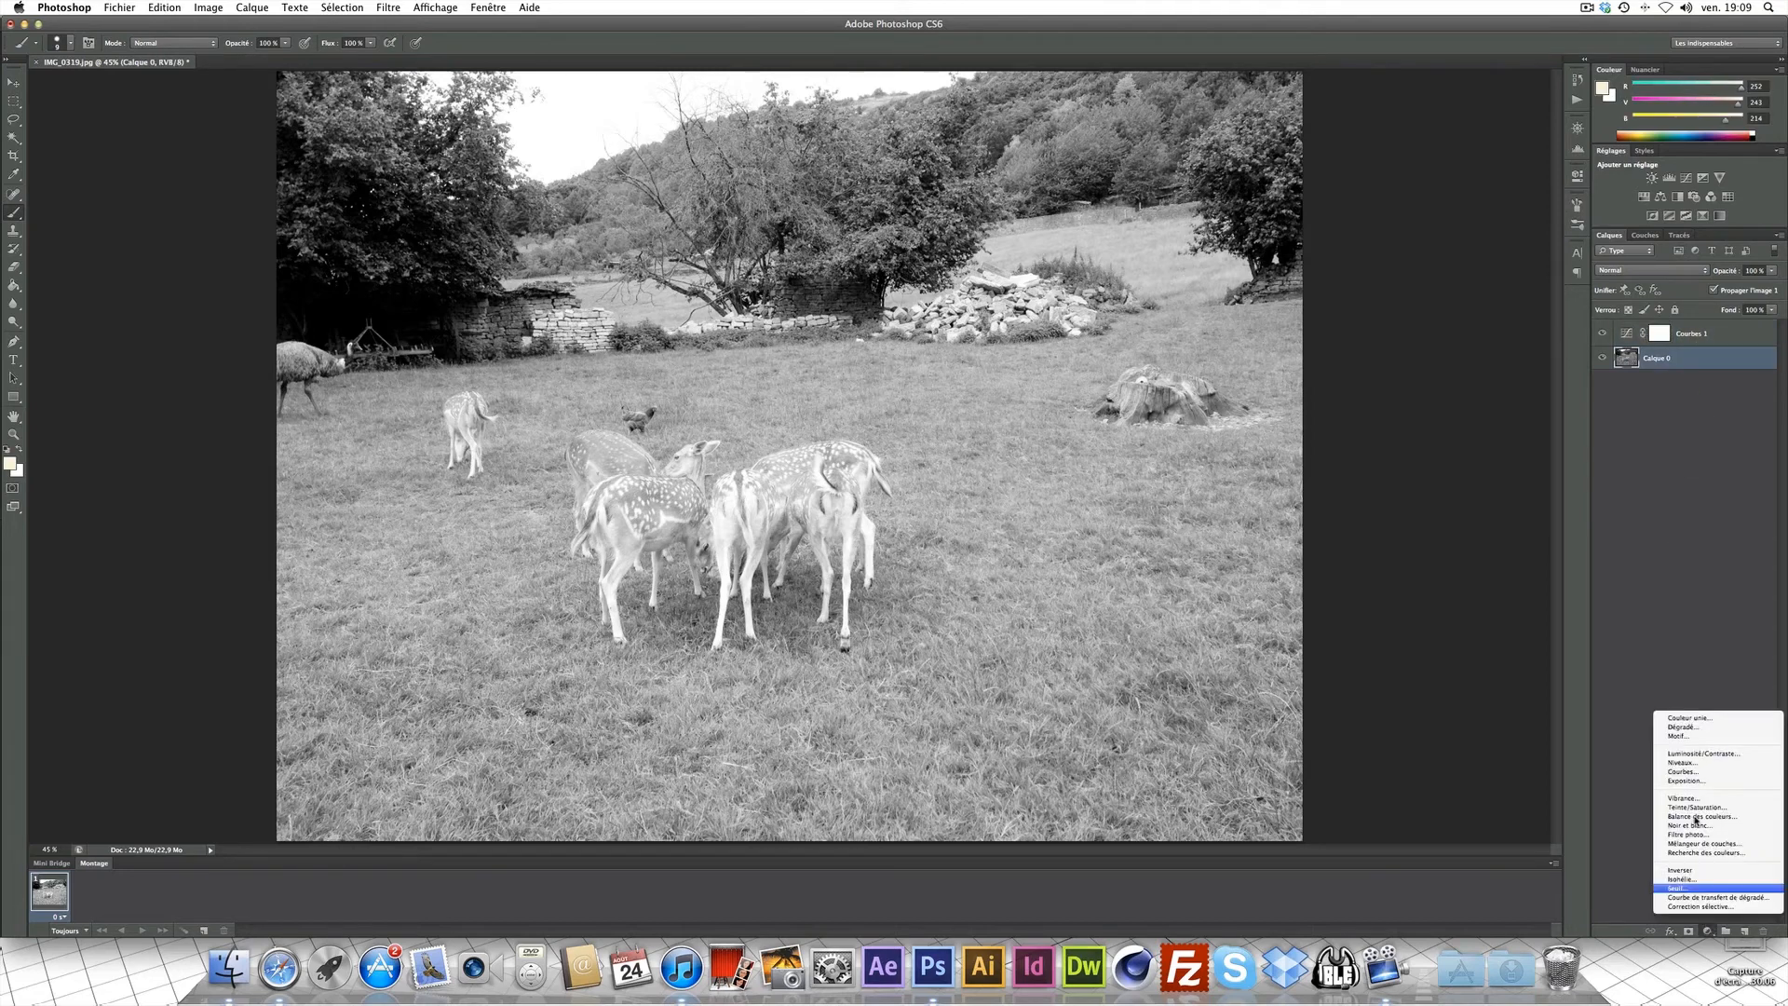
{"action": "left_click", "coordinate": [1703, 754]}
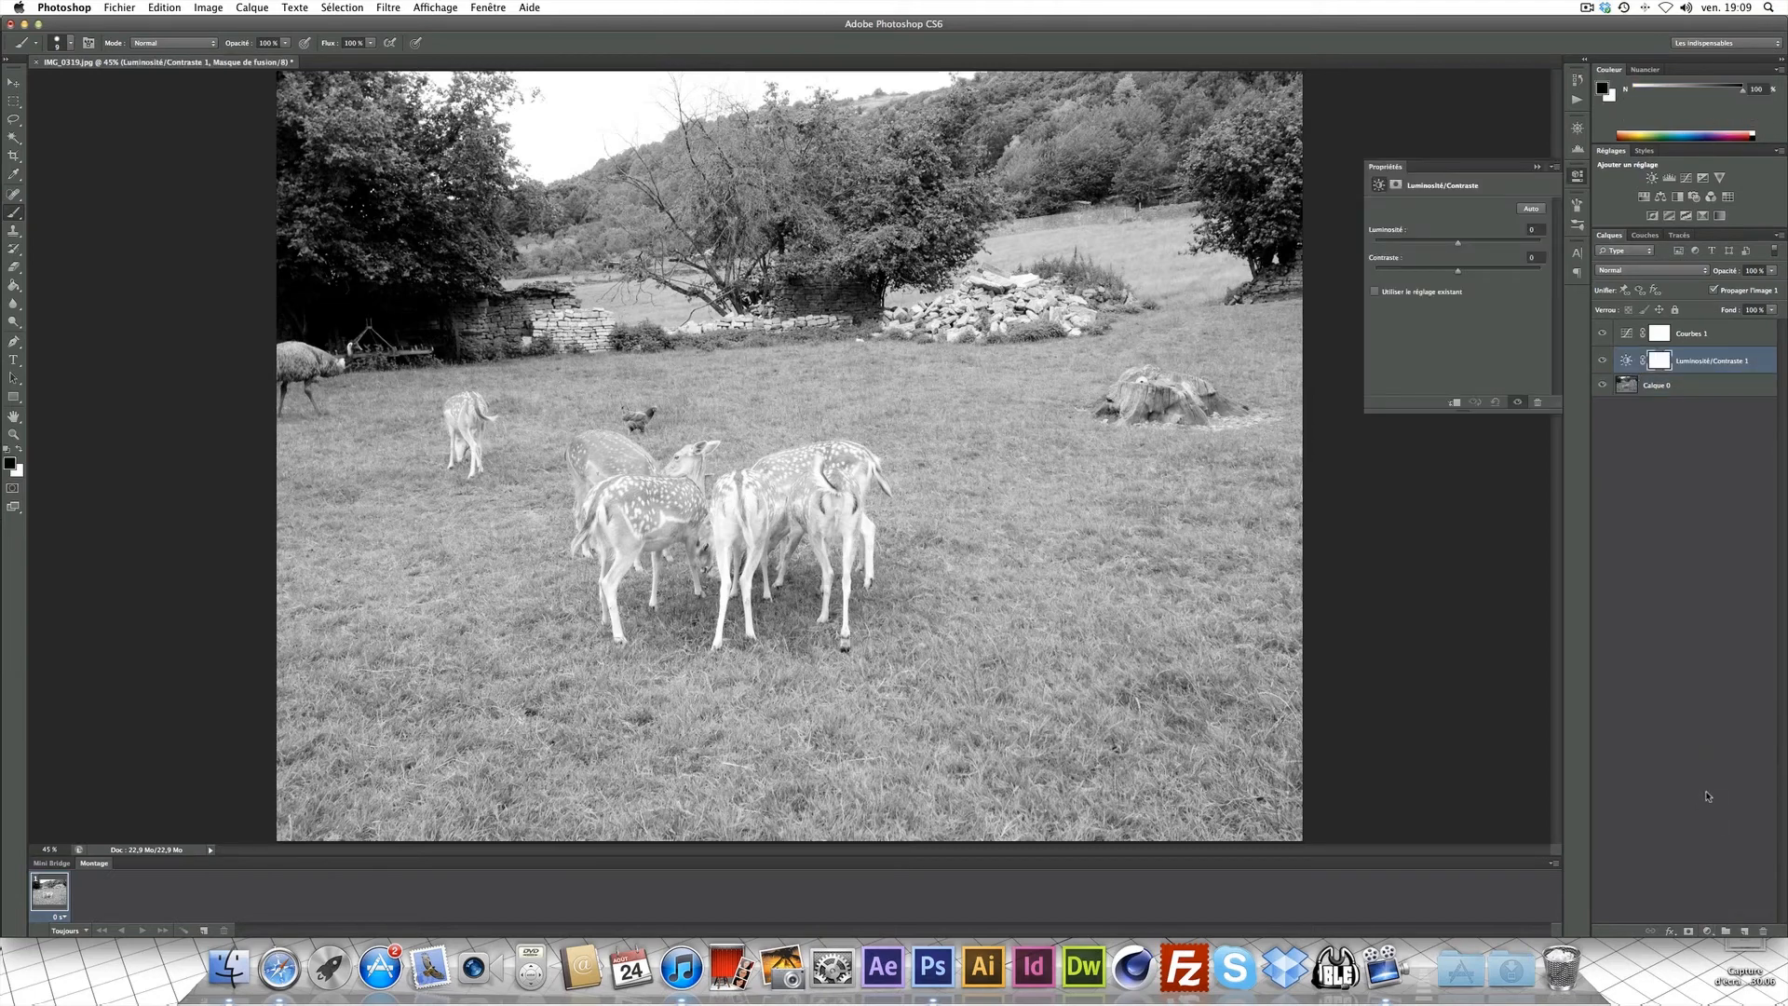
{"action": "left_click", "coordinate": [1534, 230]}
{"action": "type", "text": "-1"}
{"action": "key", "text": "Tab"}
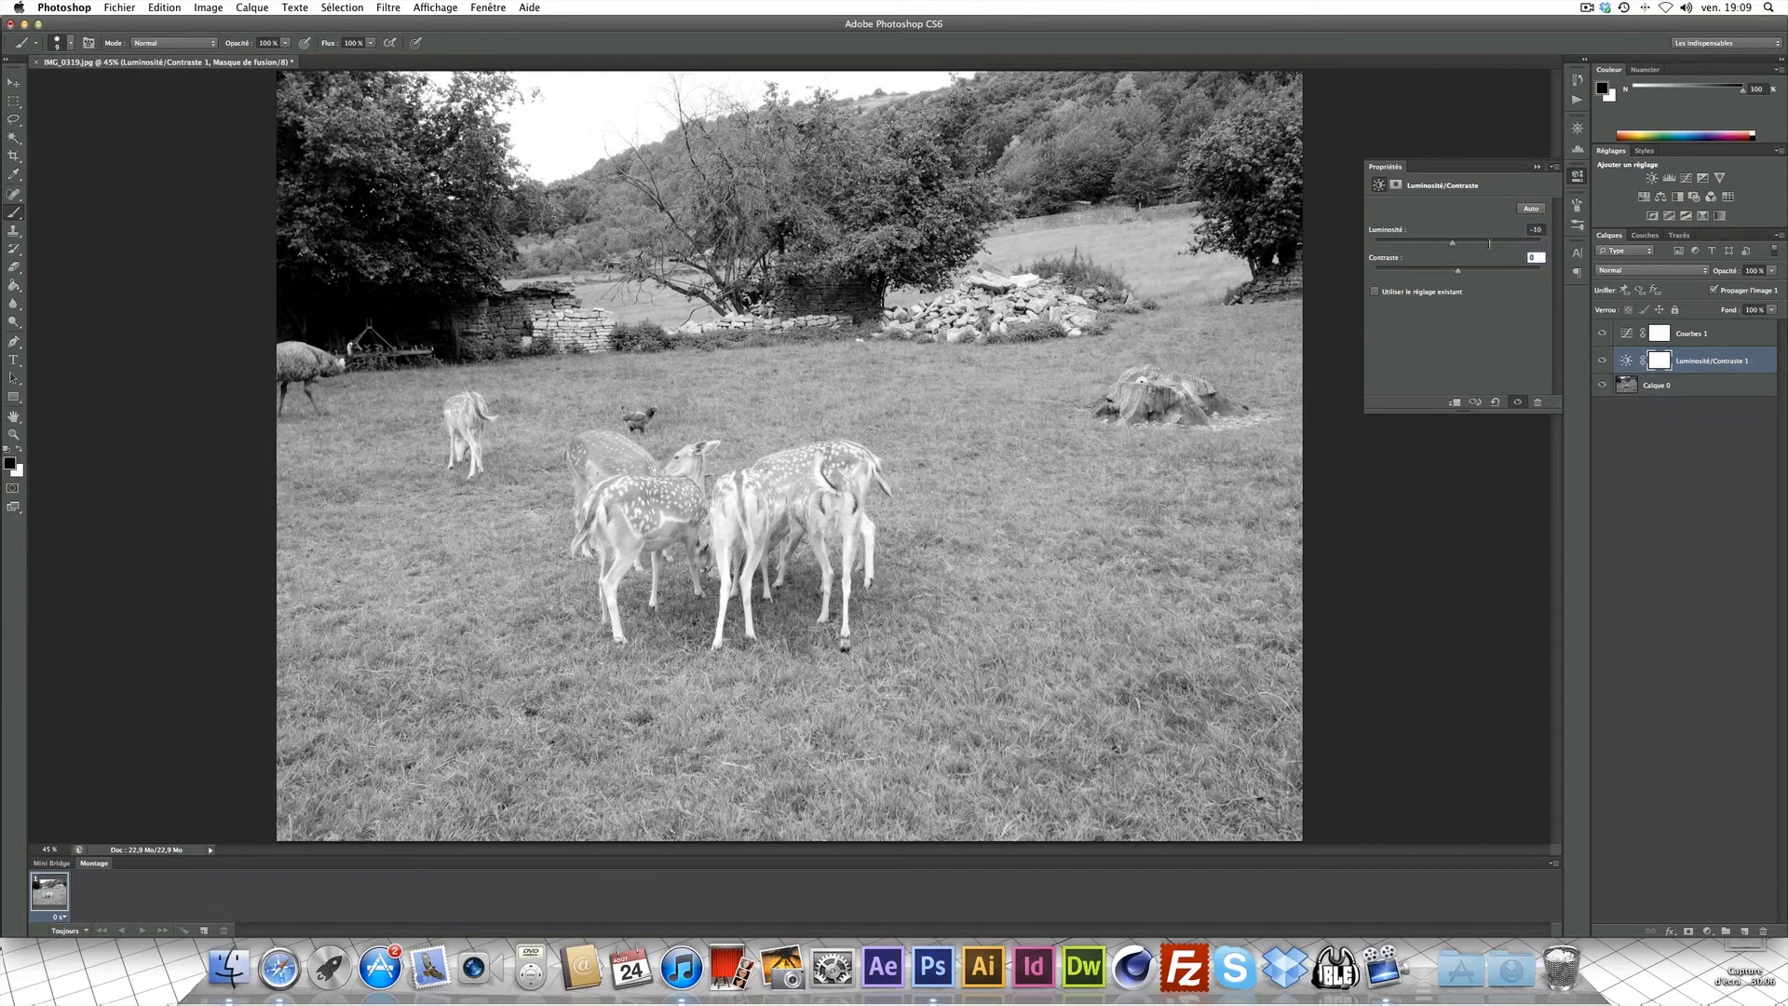
{"action": "type", "text": "48"}
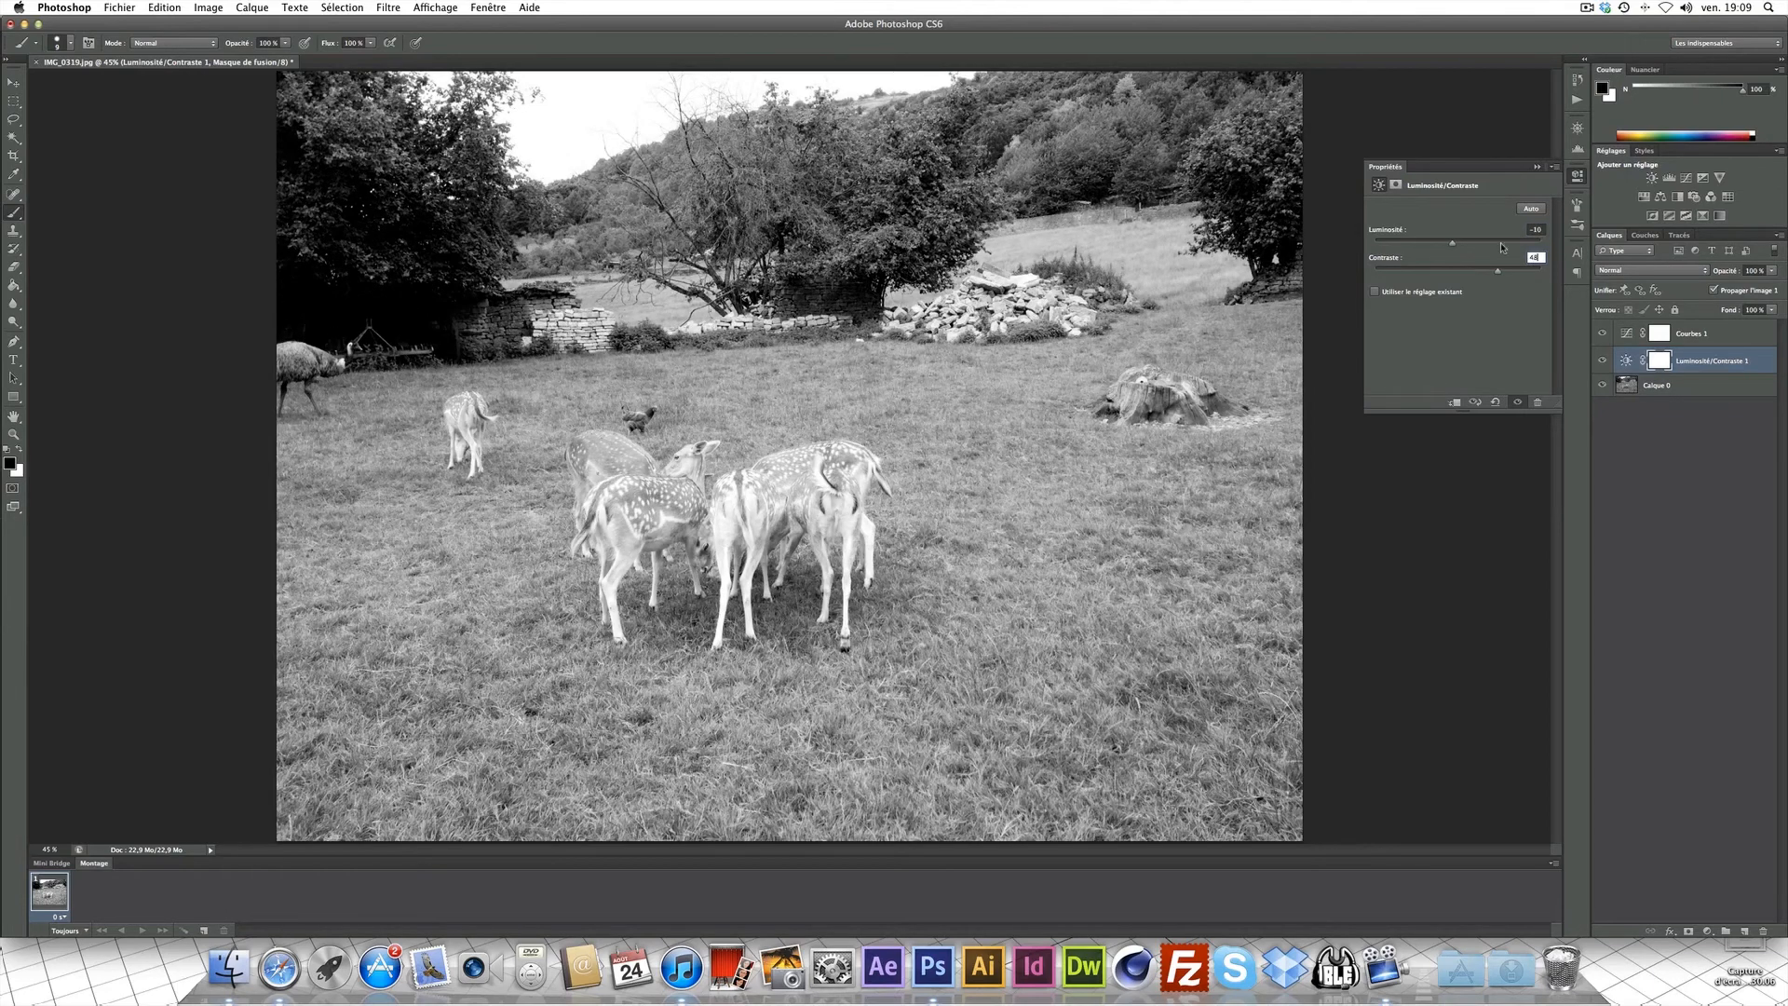
{"action": "key", "text": "Return"}
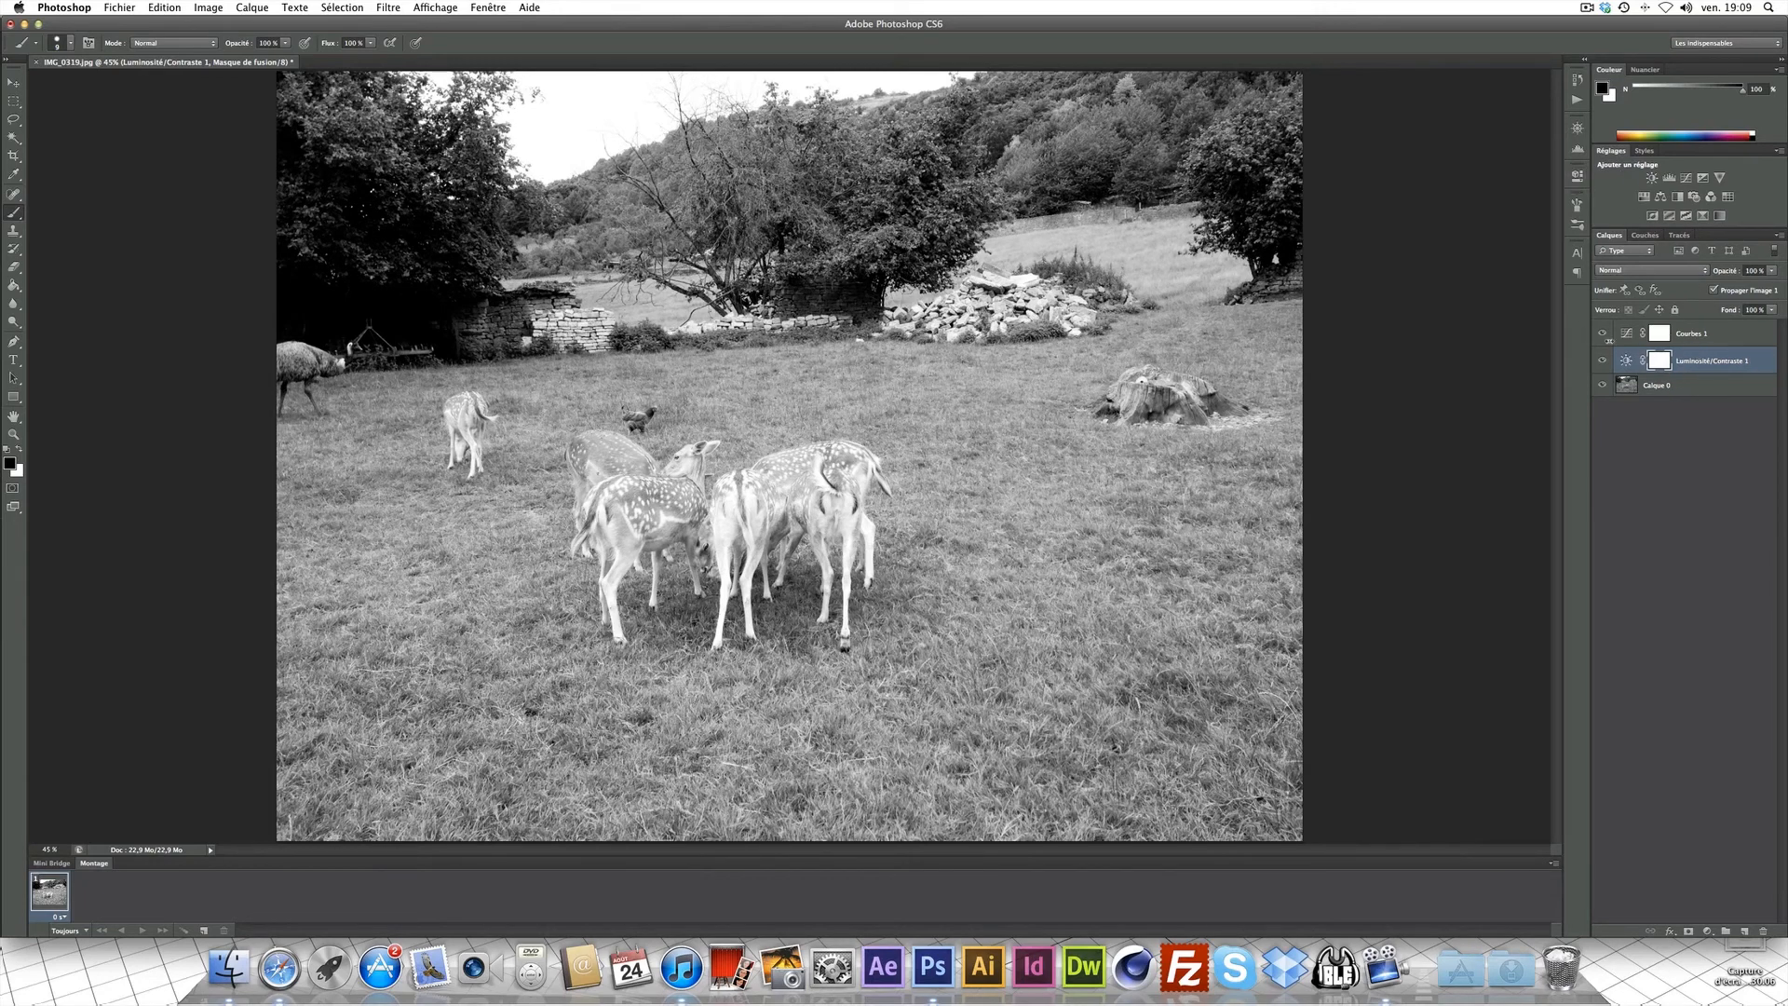
- Merge the Curves adjustment, the Brightness/Contrast adjustment and Calque 0 into one layer
{"action": "left_click", "coordinate": [1691, 392]}
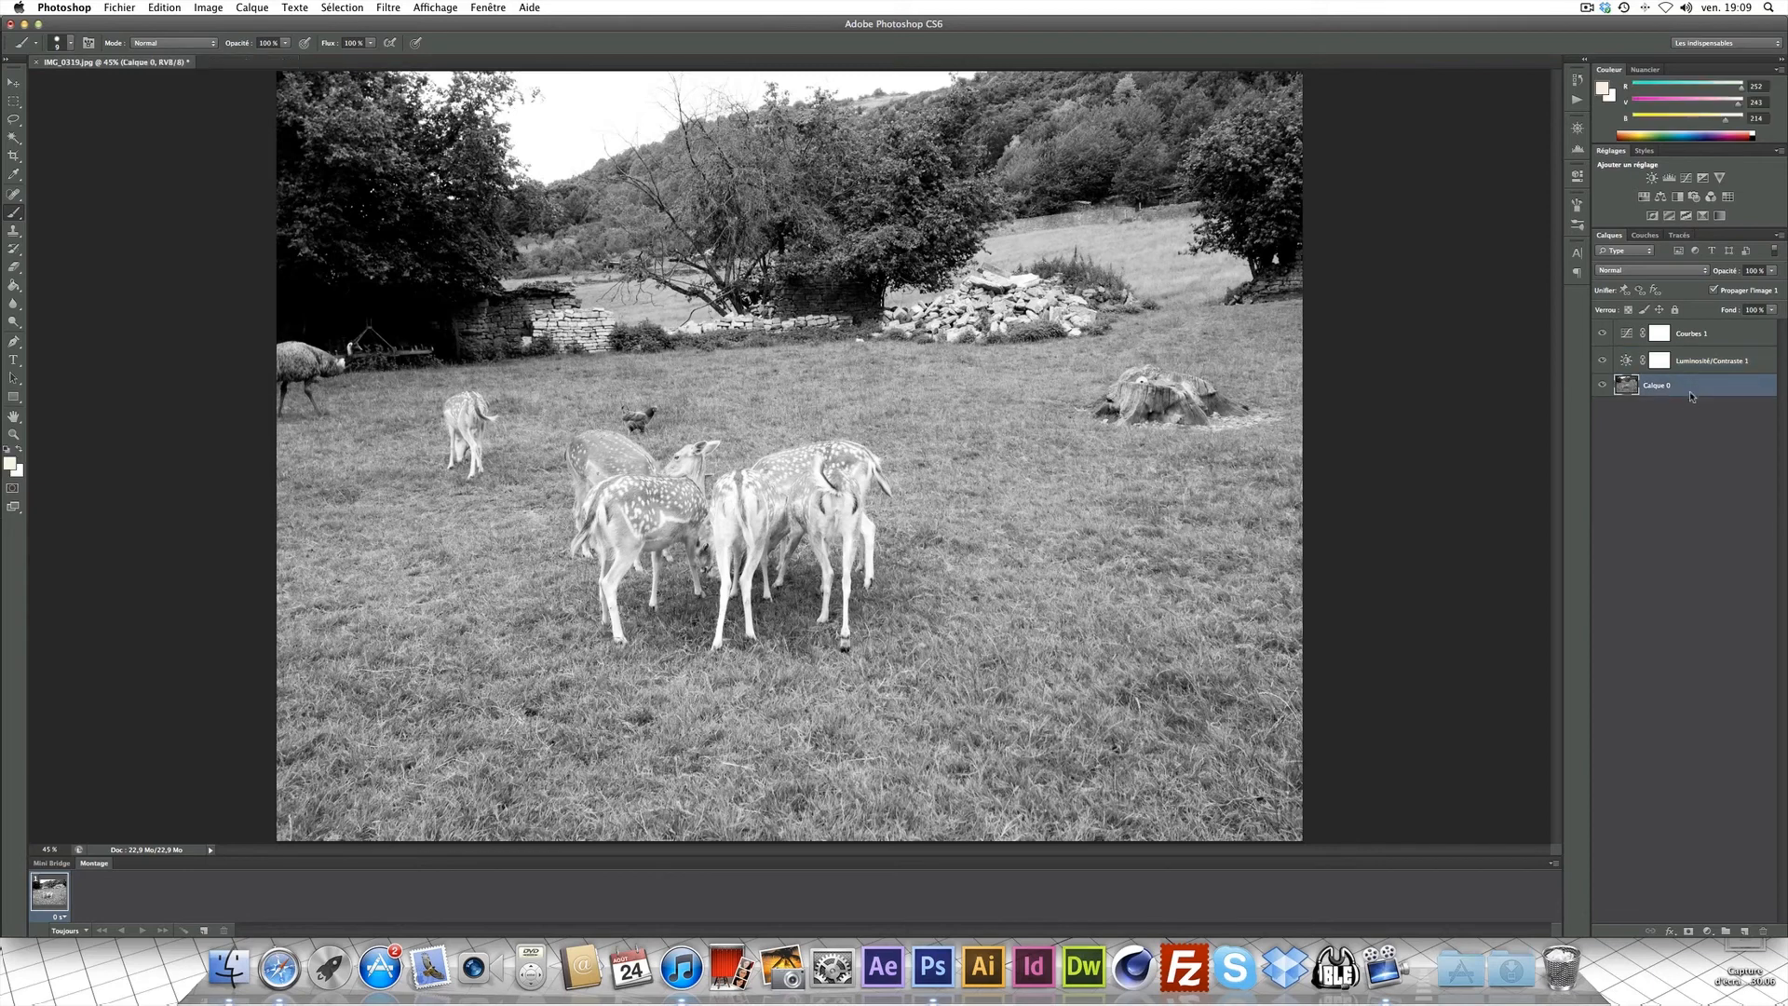
{"action": "left_click", "coordinate": [1707, 335], "text": "shift"}
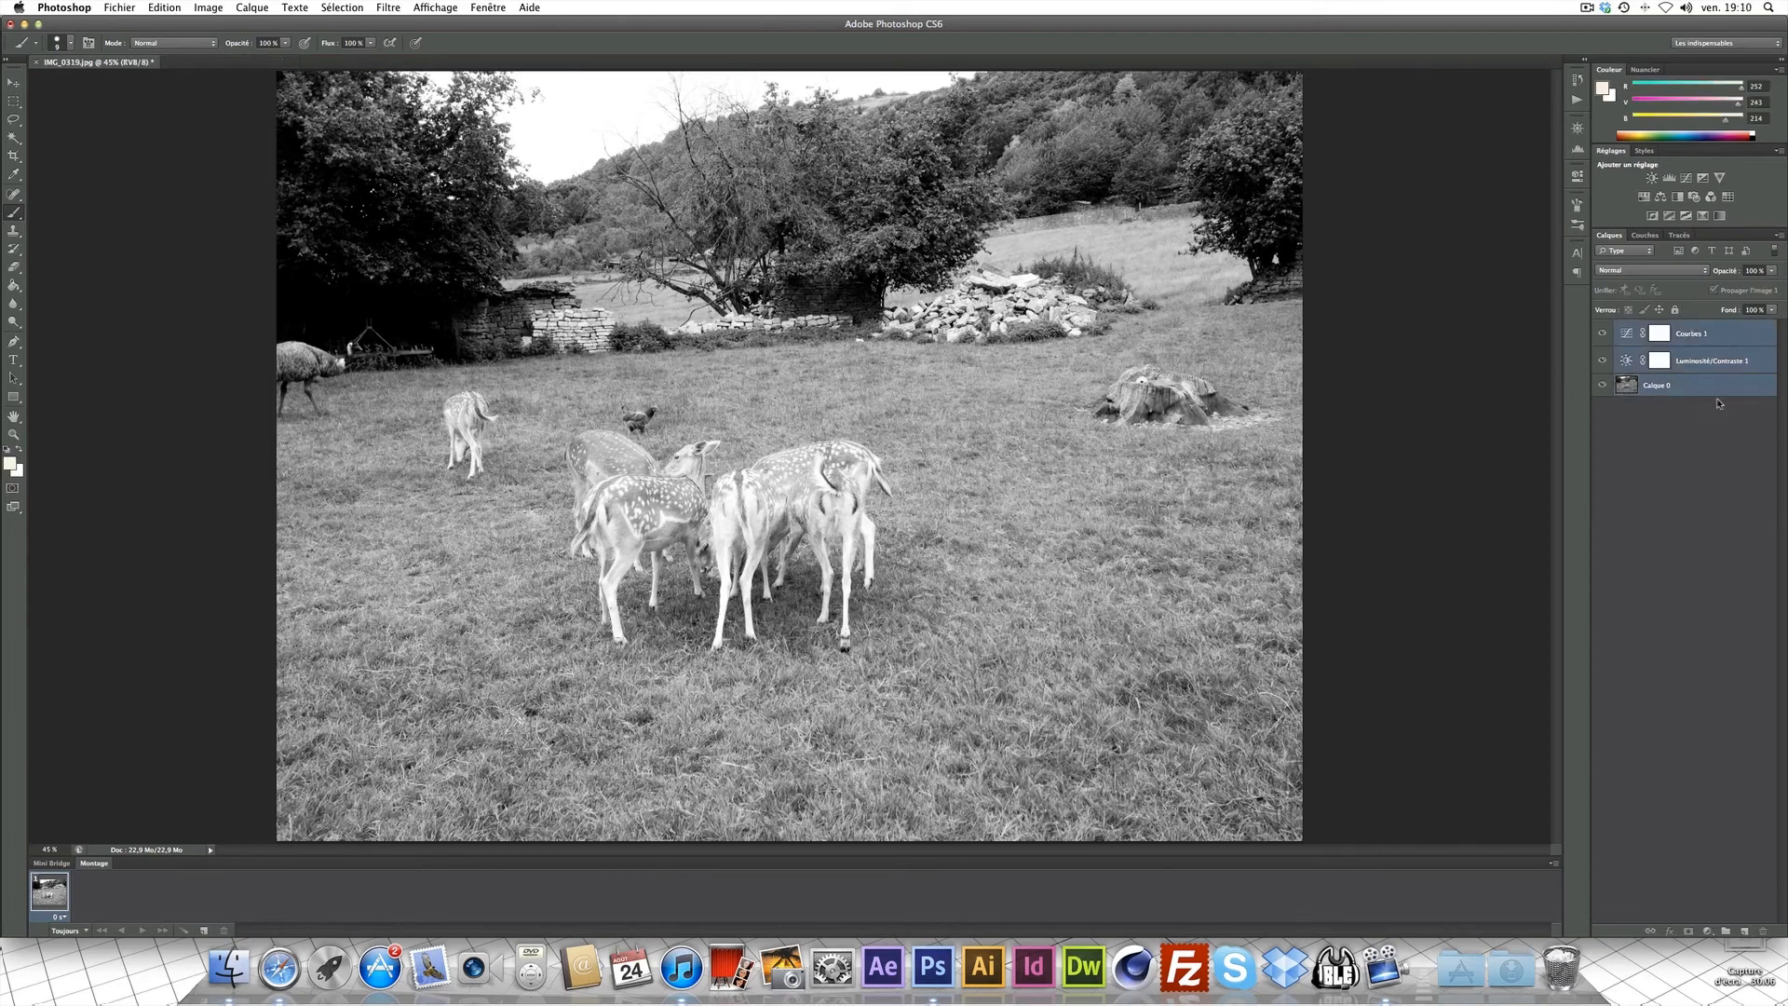
{"action": "right_click", "coordinate": [1719, 343]}
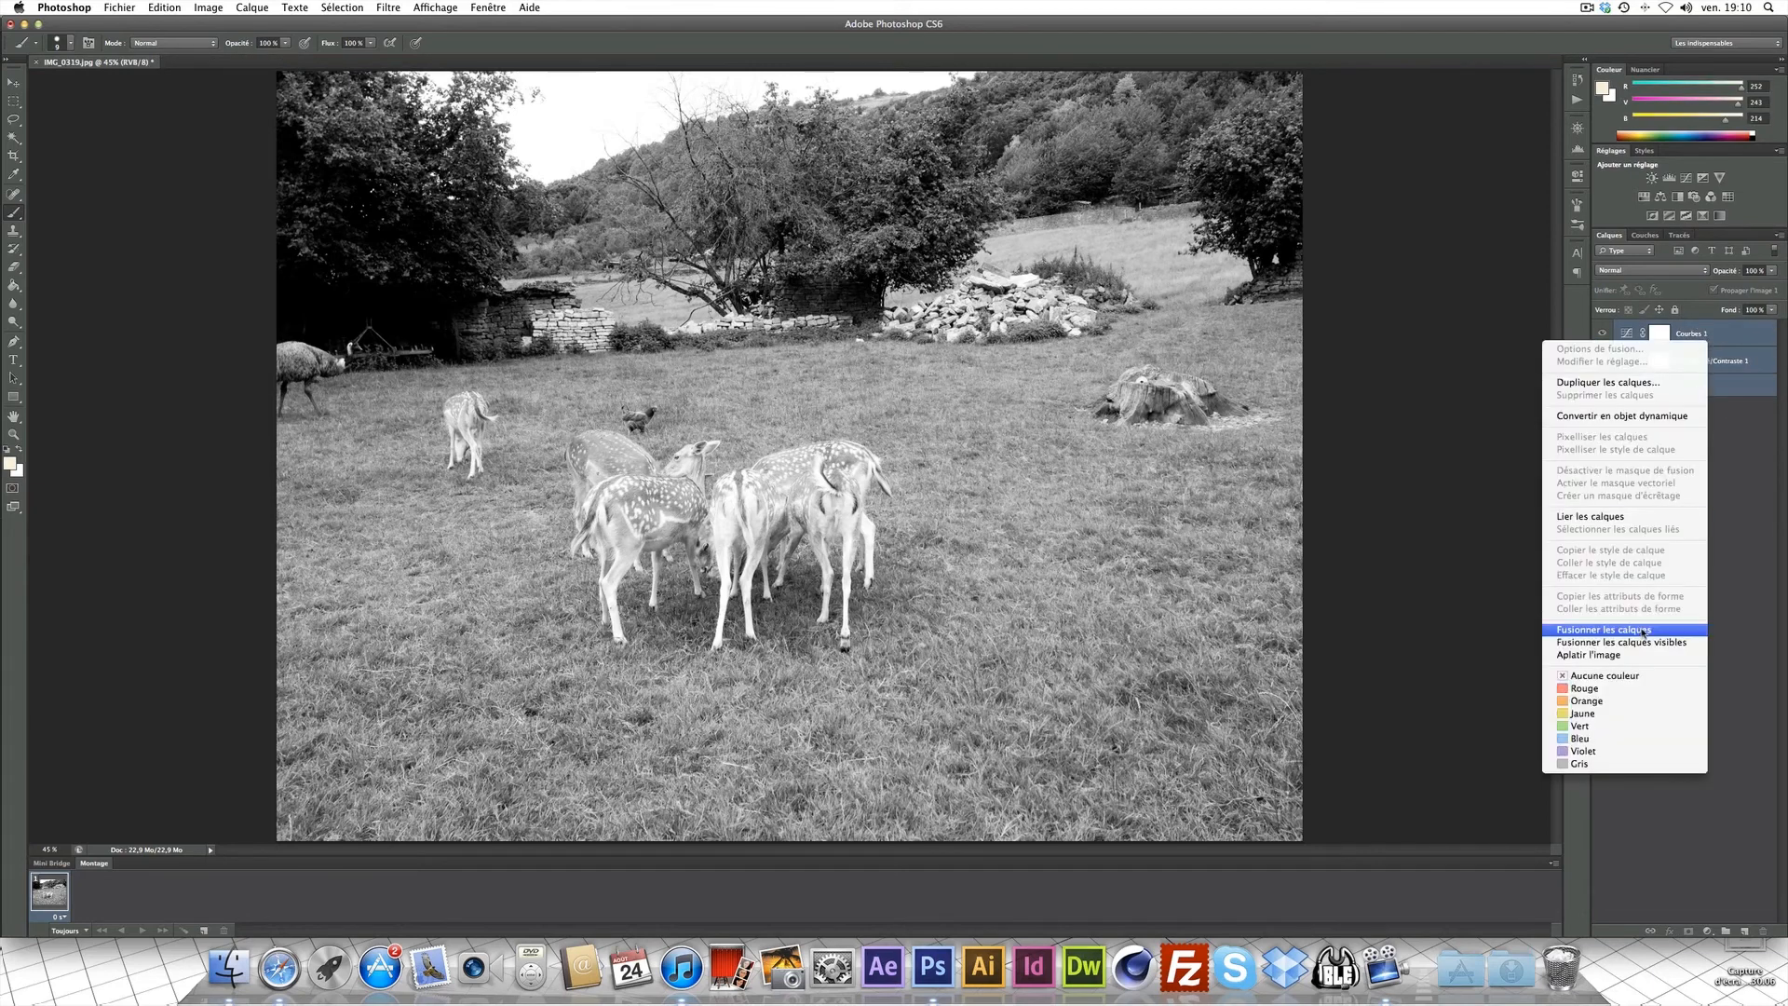
{"action": "left_click", "coordinate": [1639, 633]}
- Stop recording the Inkwell script, collapse its operations and minimize the application window
{"action": "left_click", "coordinate": [1577, 99]}
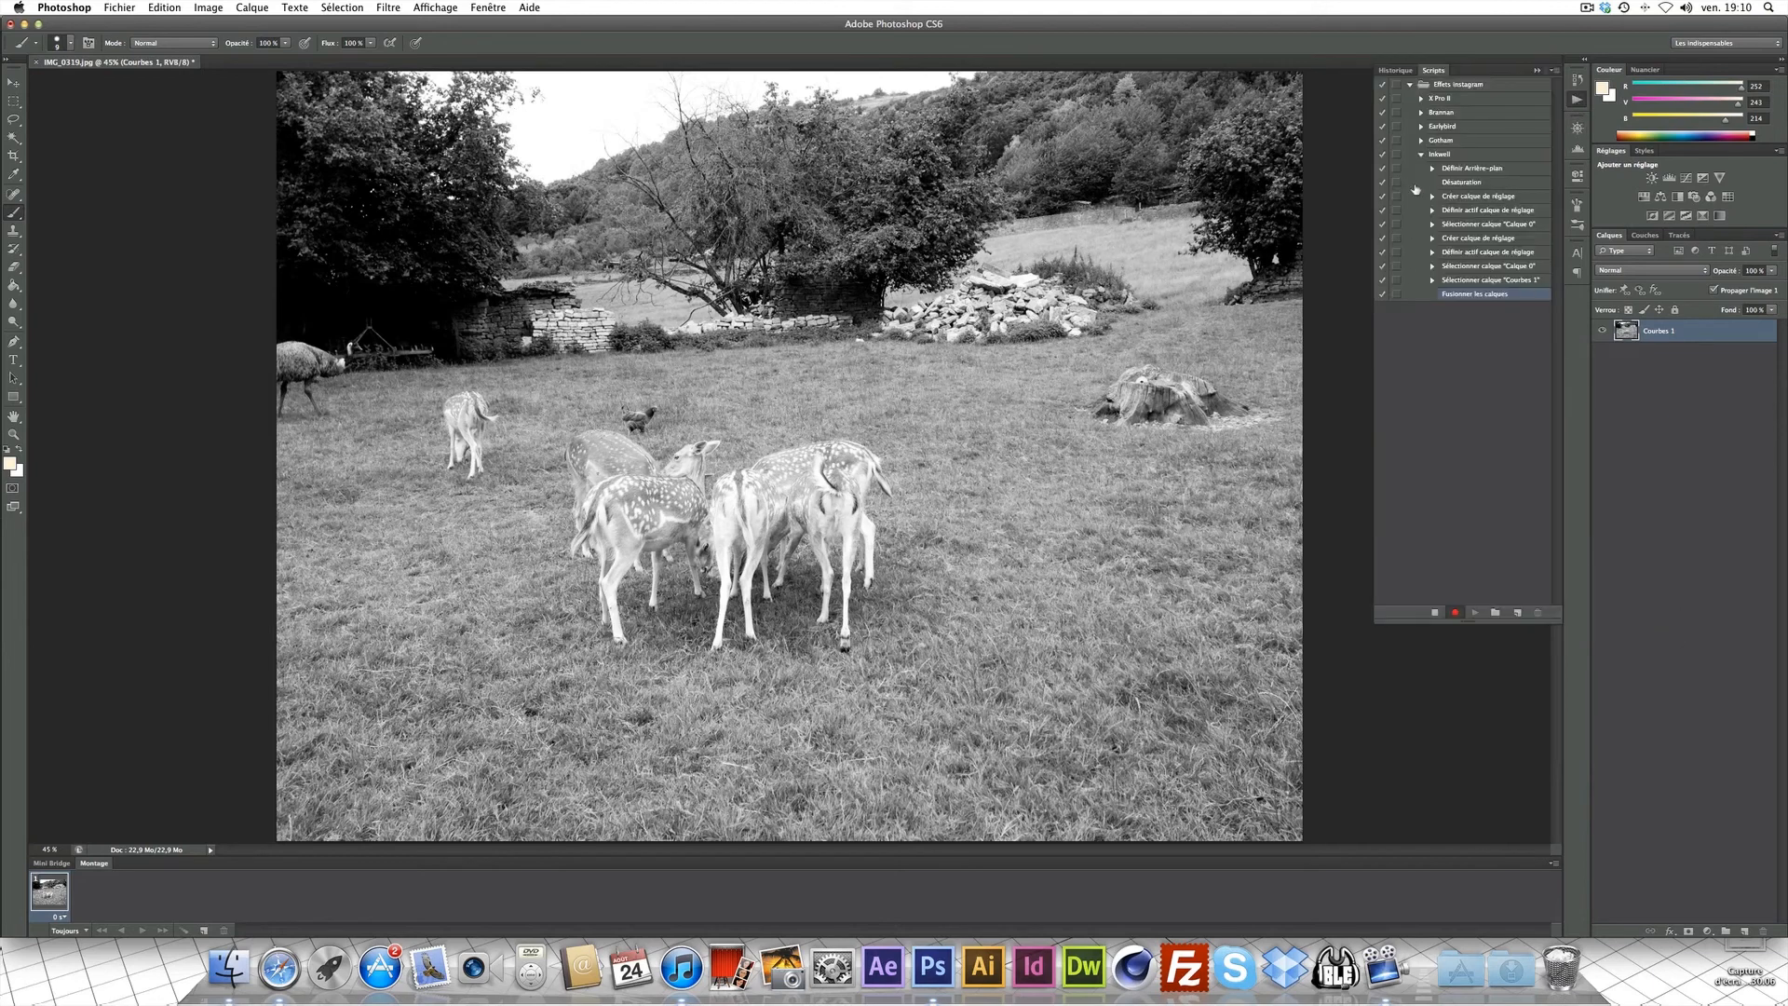
{"action": "left_click", "coordinate": [1435, 613]}
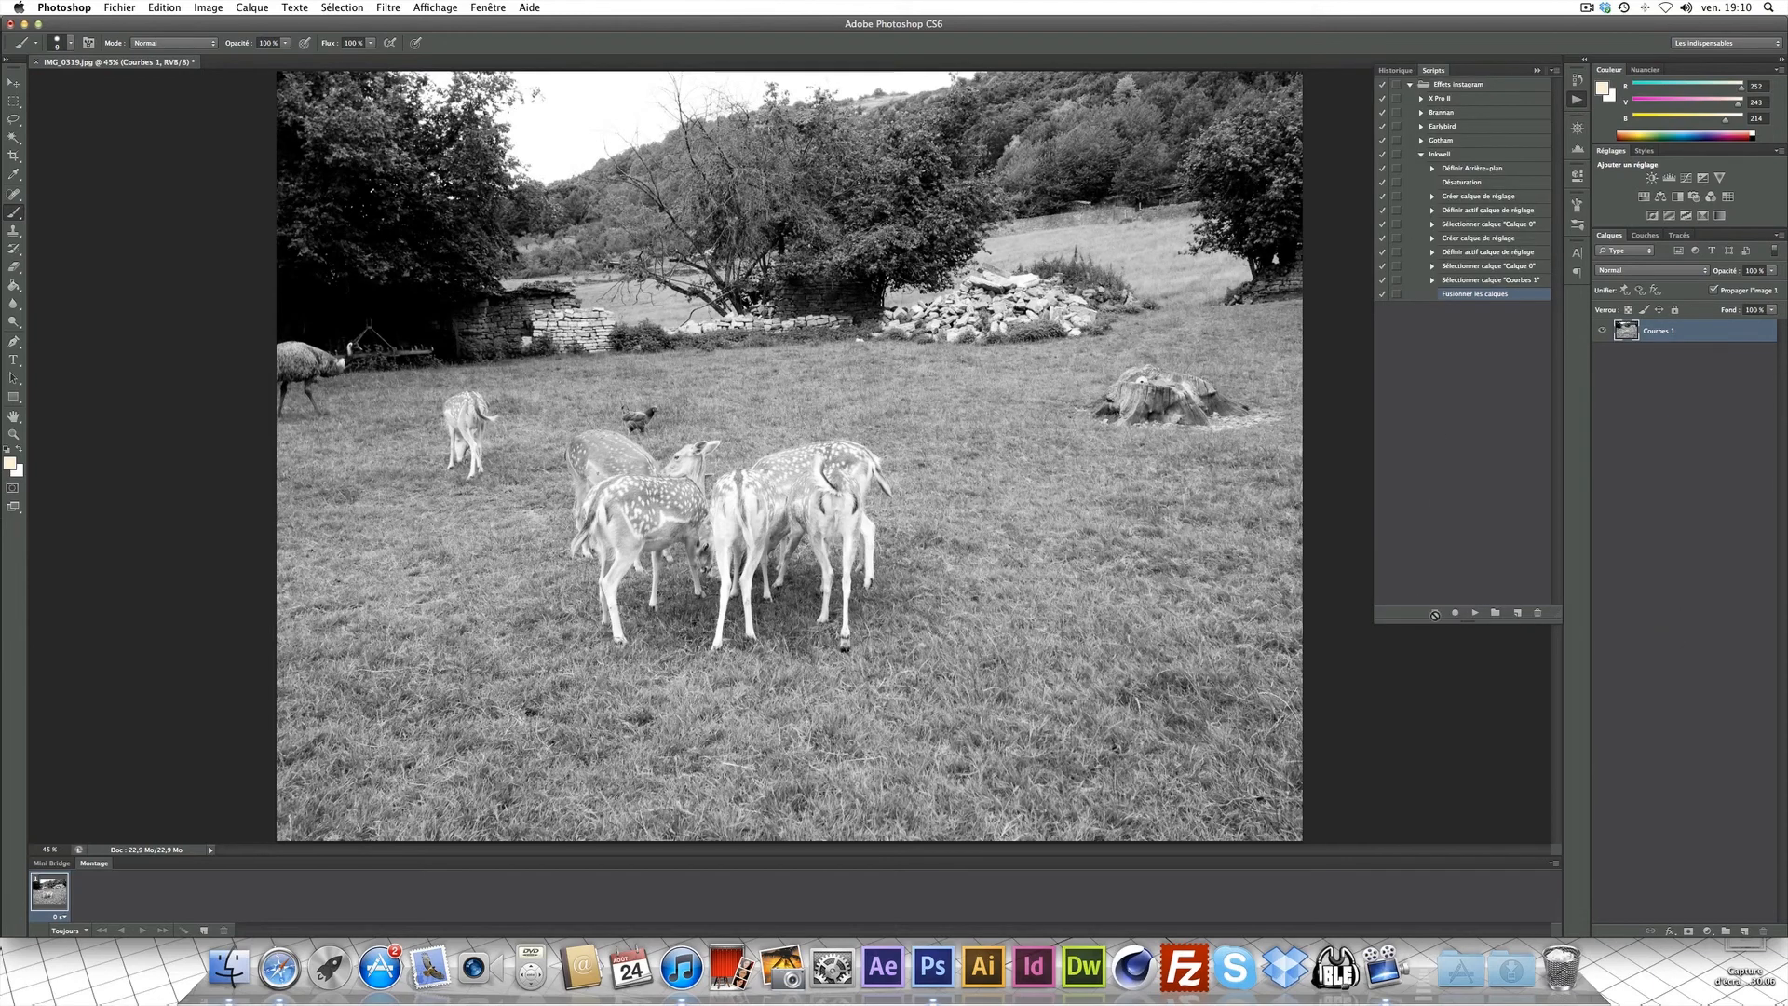
{"action": "left_click", "coordinate": [1423, 155]}
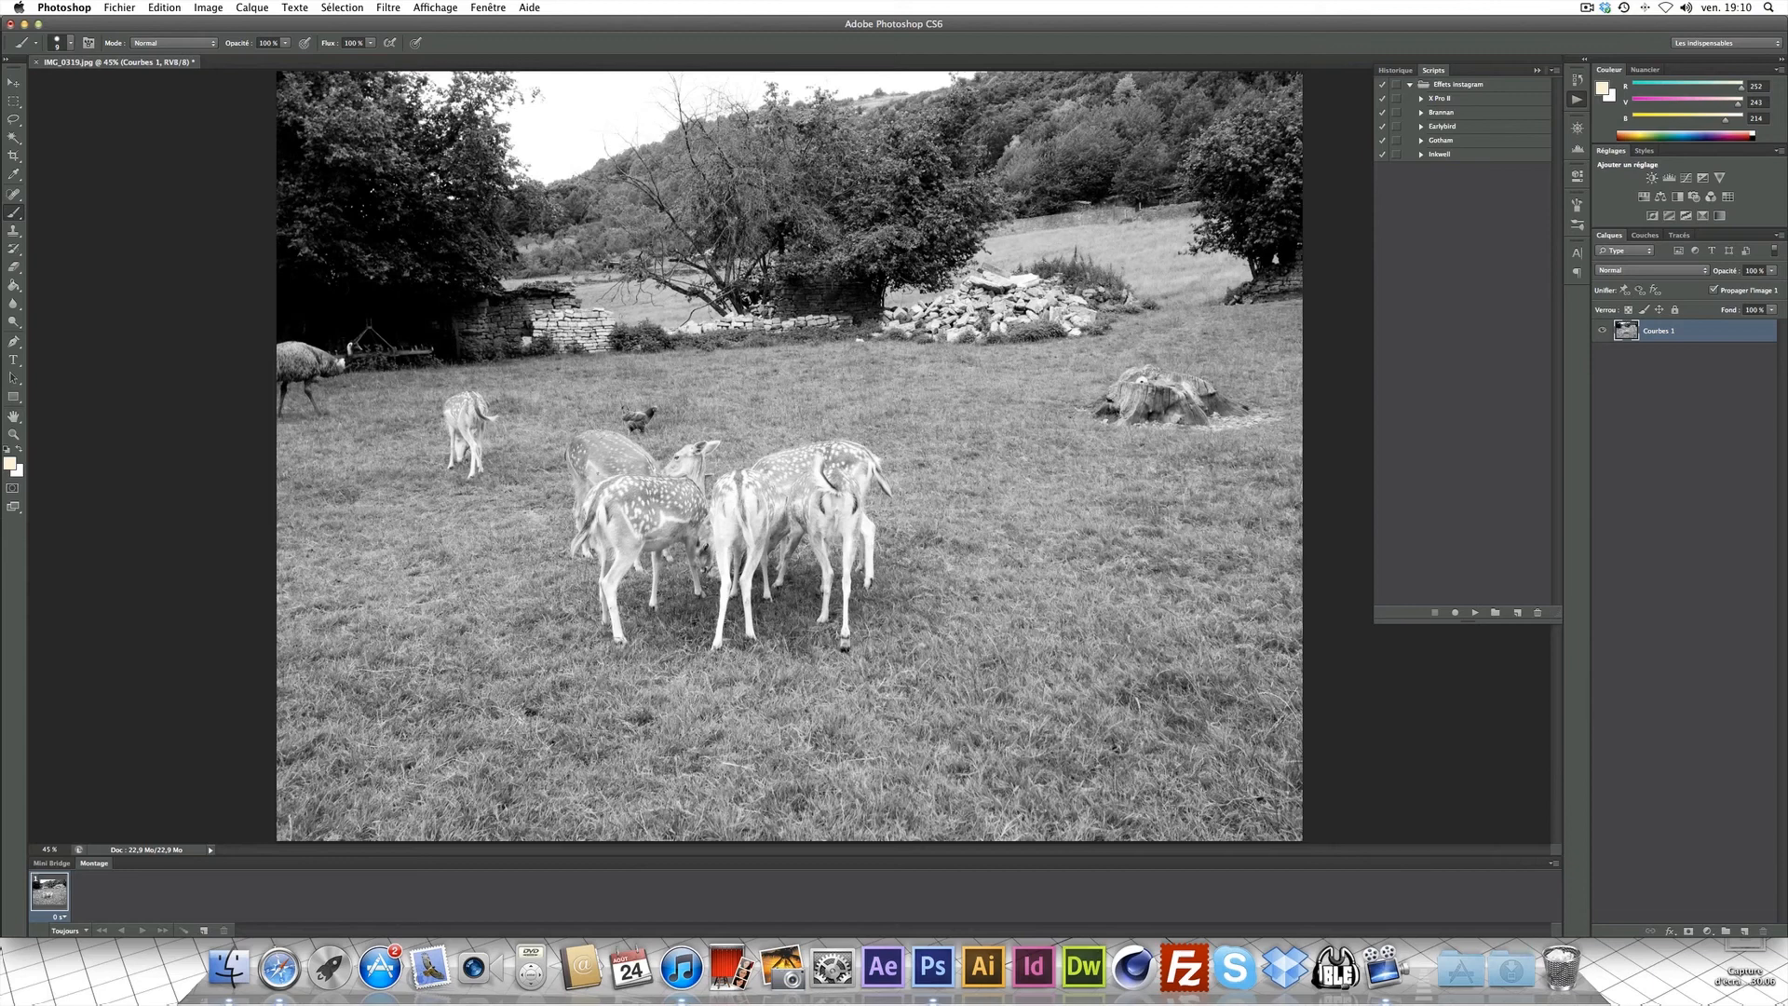
{"action": "left_click", "coordinate": [1577, 100]}
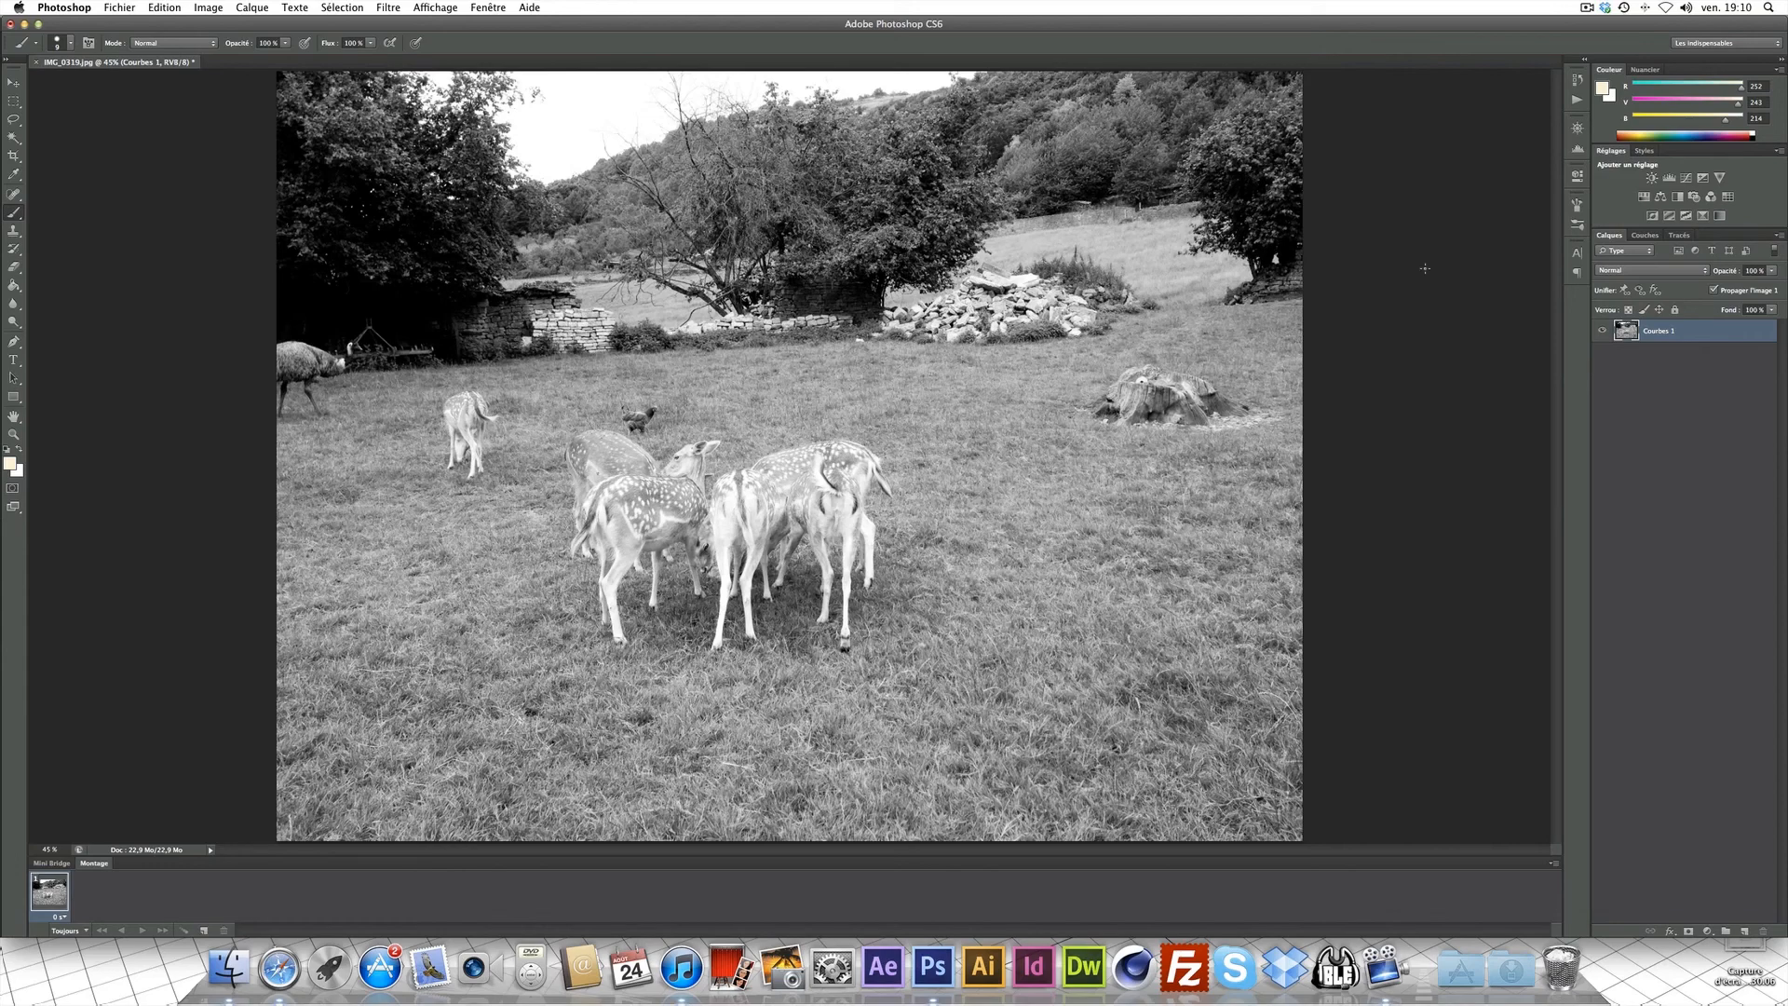
{"action": "left_click", "coordinate": [24, 23]}
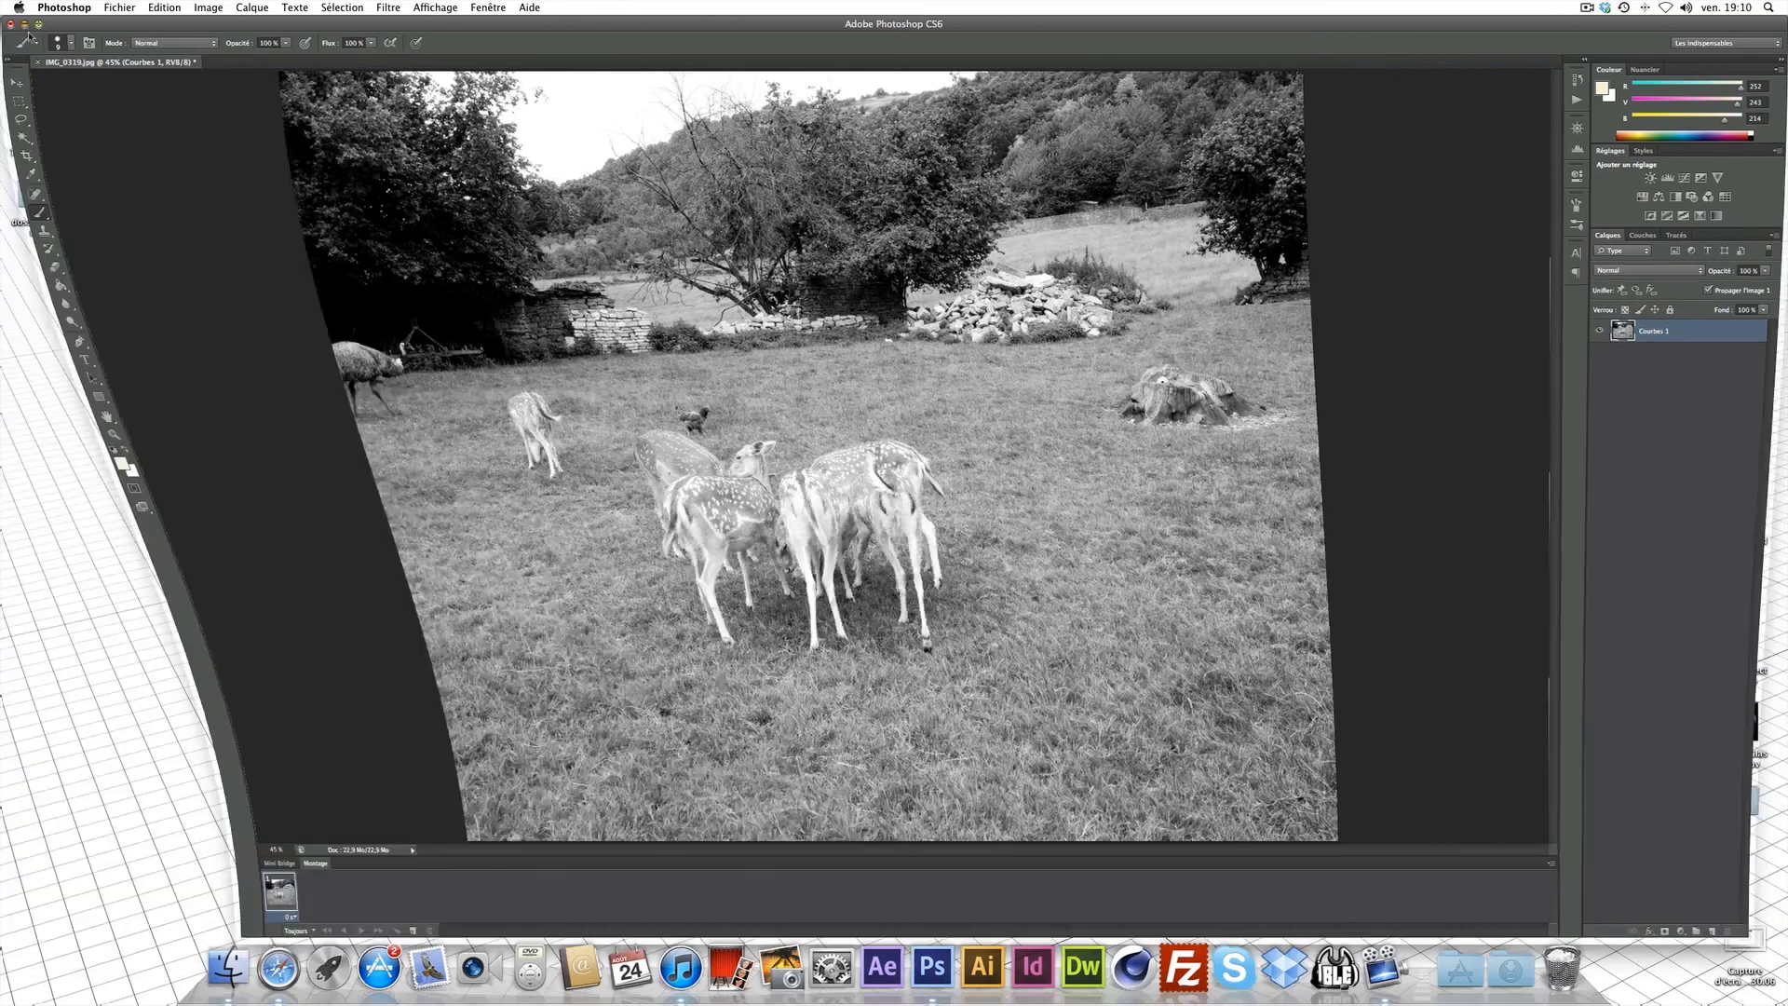